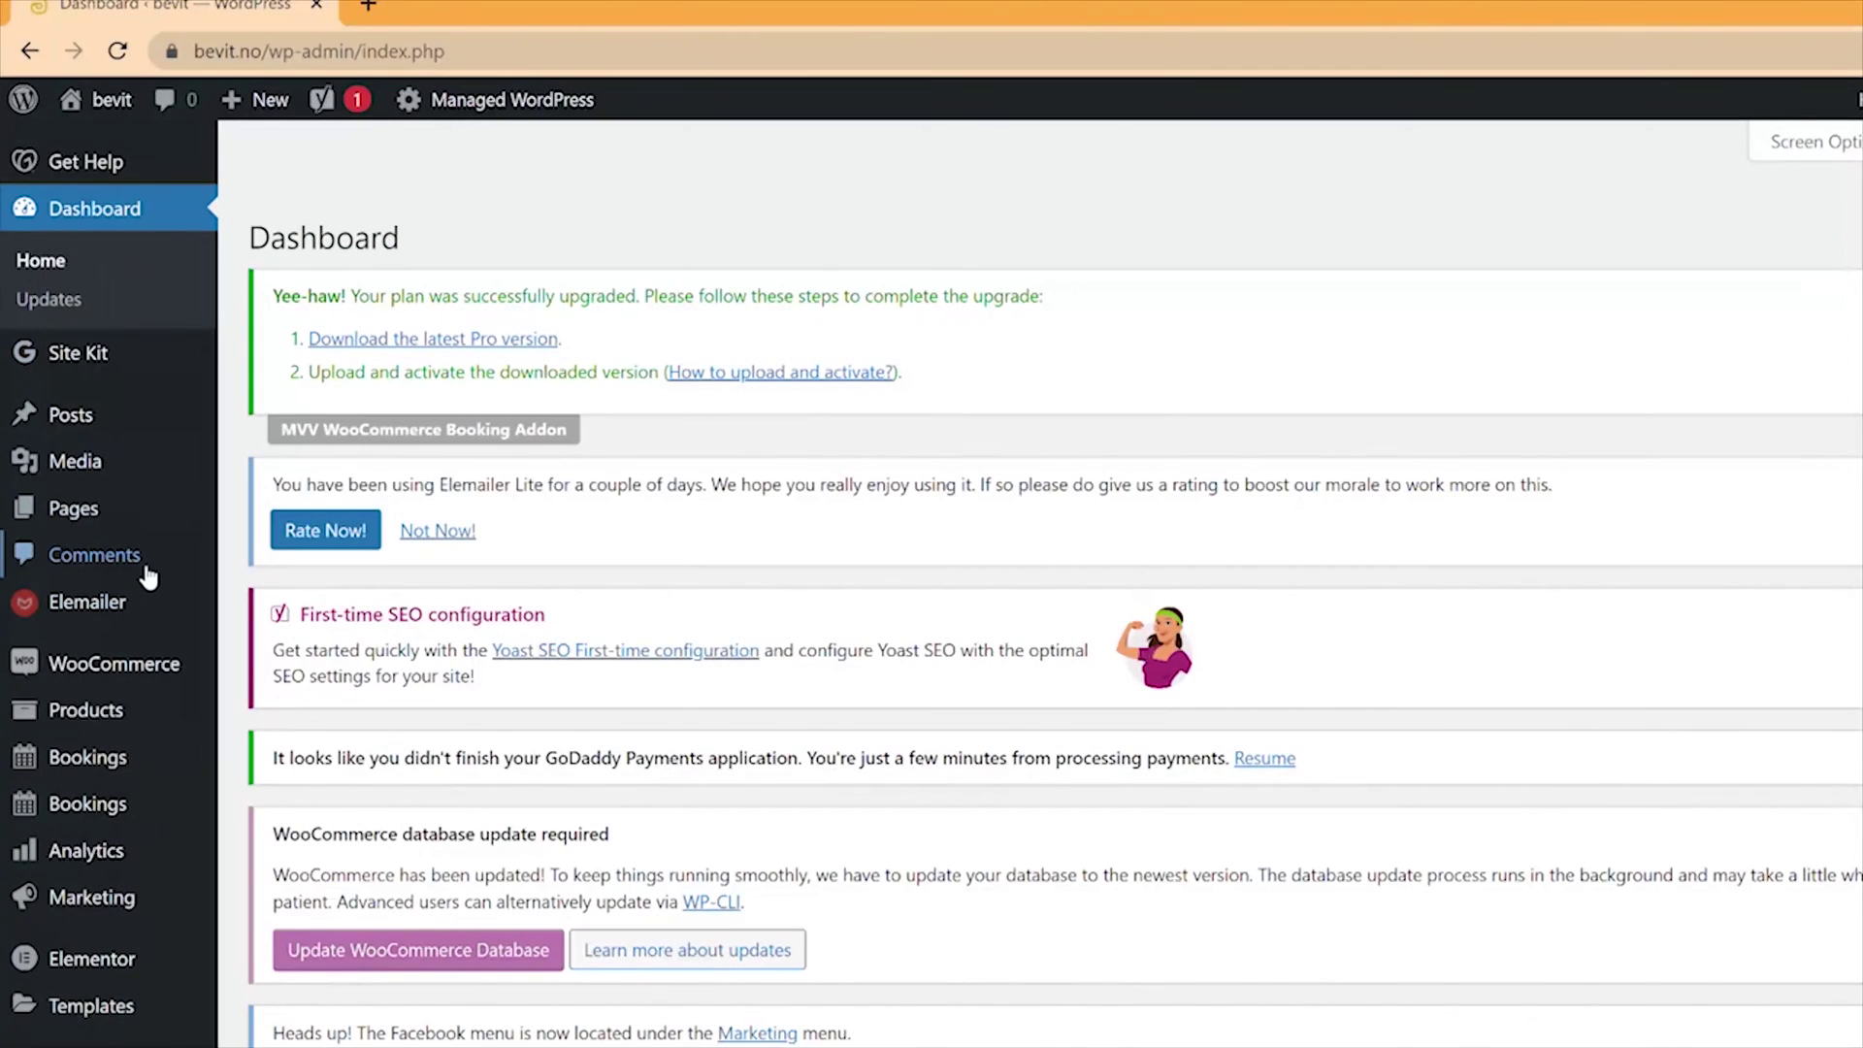
Search the Add New plugins page for 'Google listings'
scroll(78, 679, down, 3)
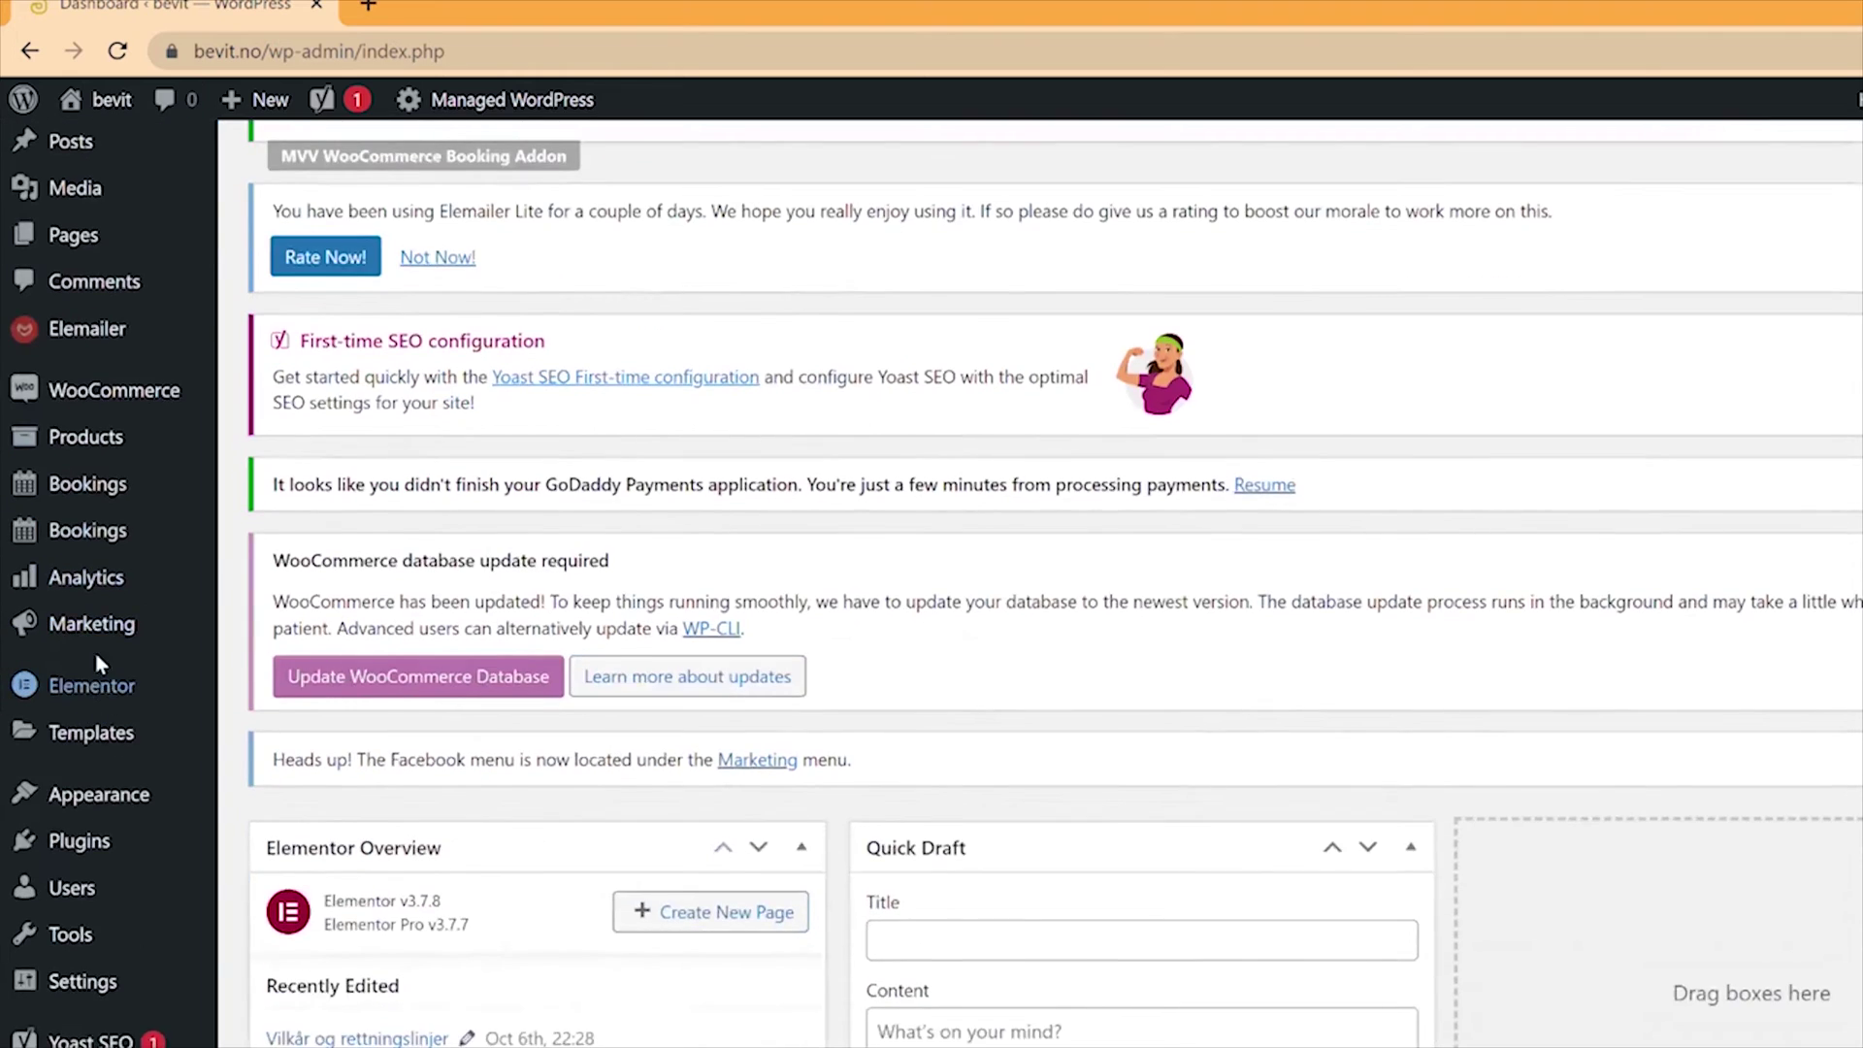
scroll(87, 679, up, 3)
scroll(87, 660, down, 4)
mouse_move(122, 772)
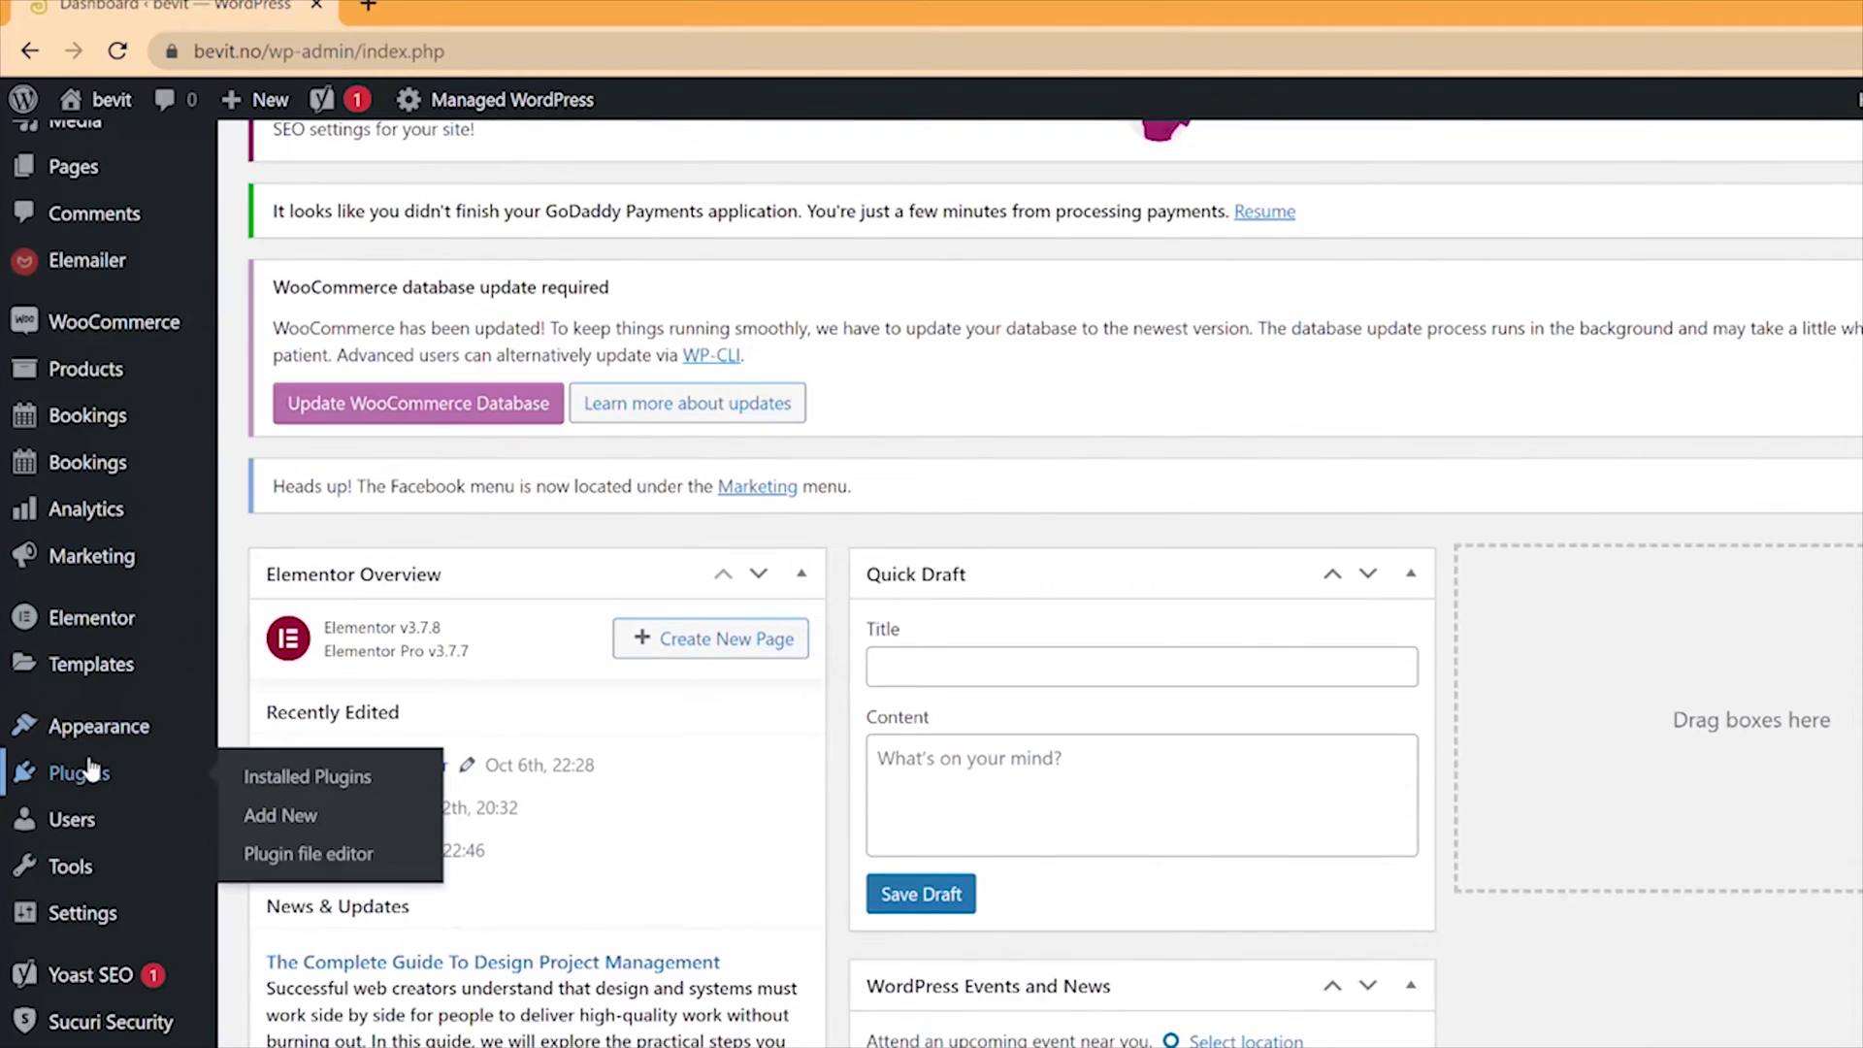
click(292, 813)
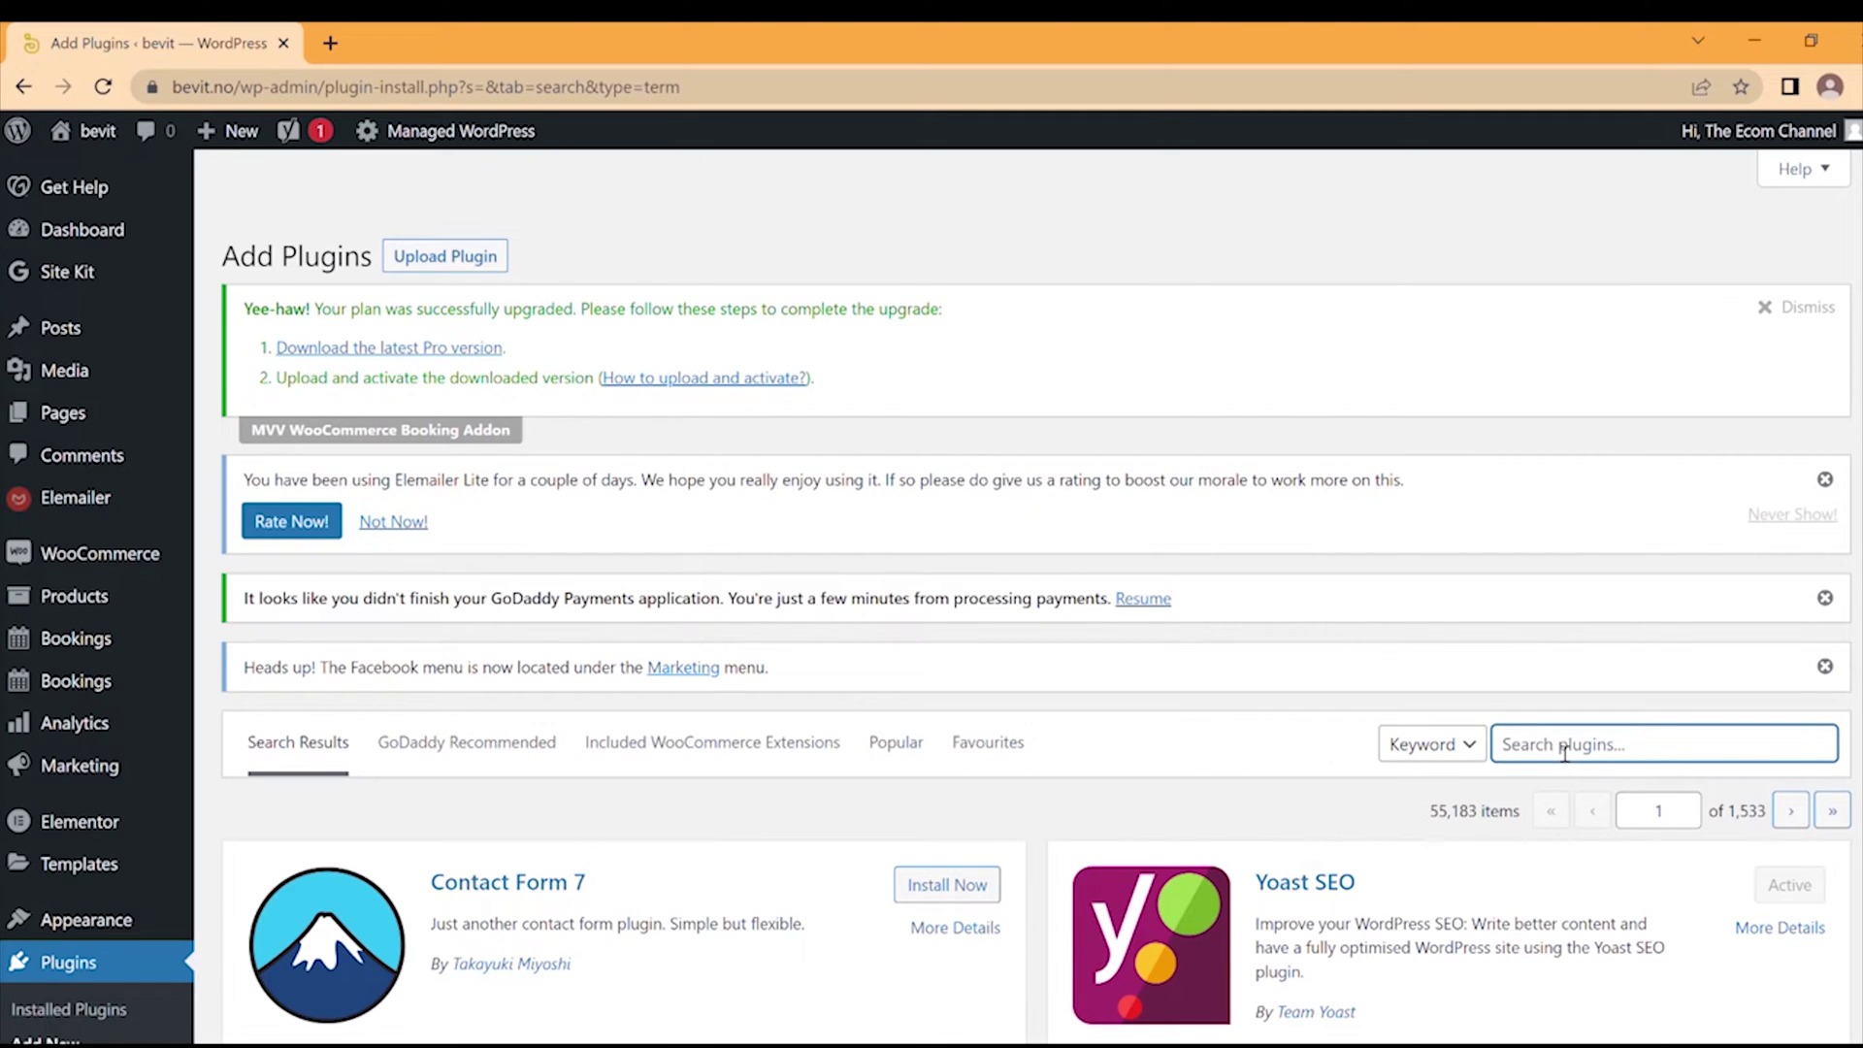
text(Google listings)
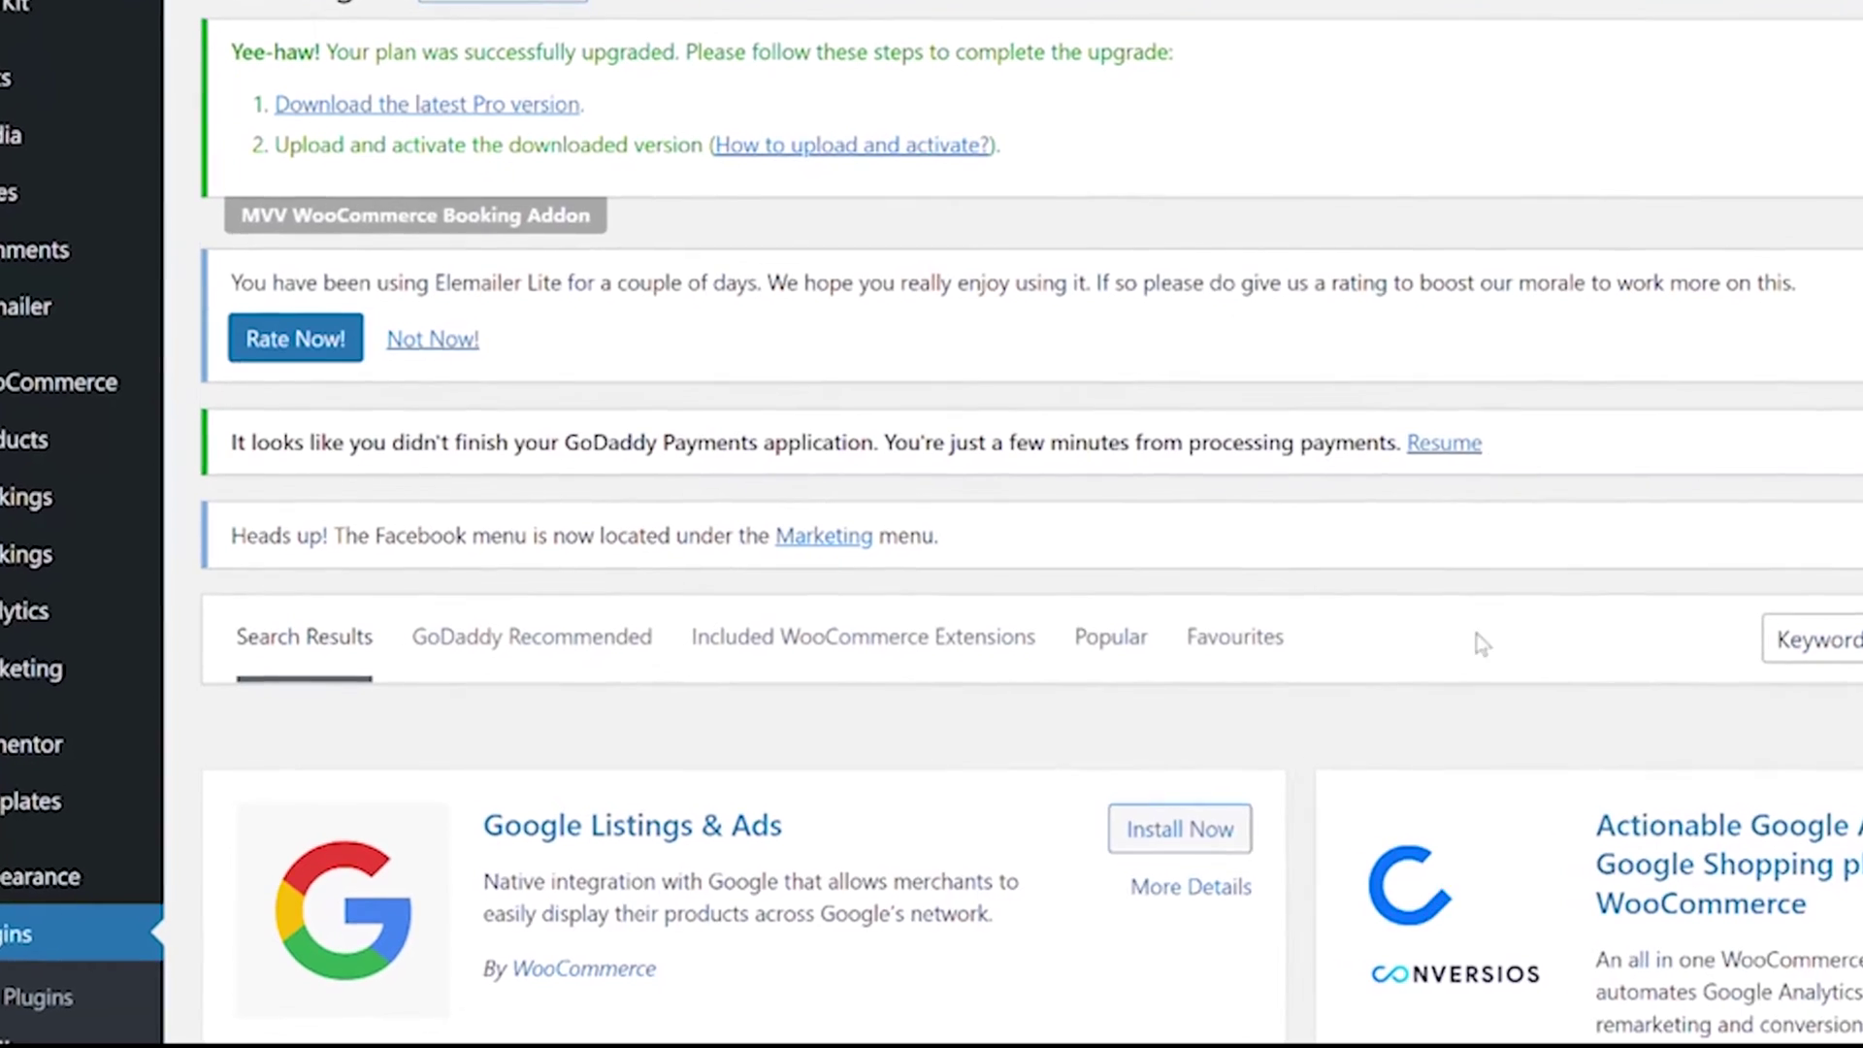
Install the Google Listings & Ads plugin and activate it
scroll(1481, 643, down, 4)
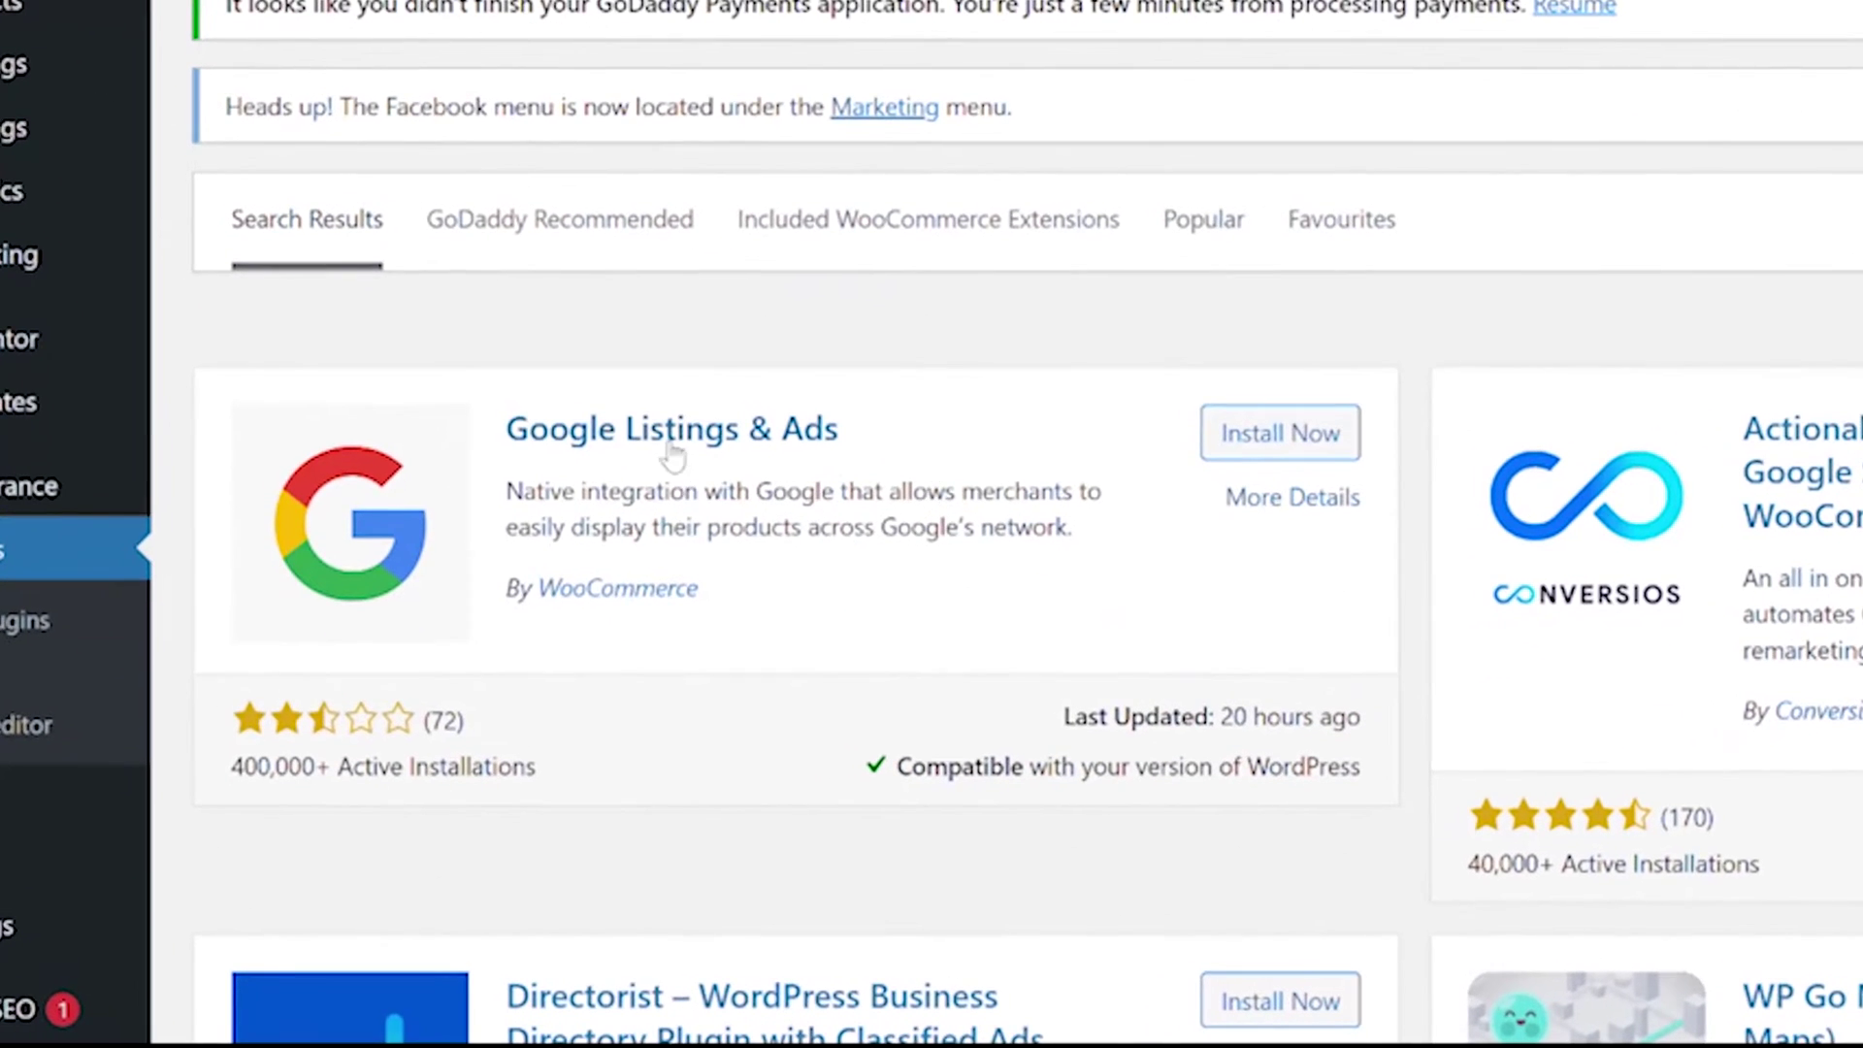
click(1264, 444)
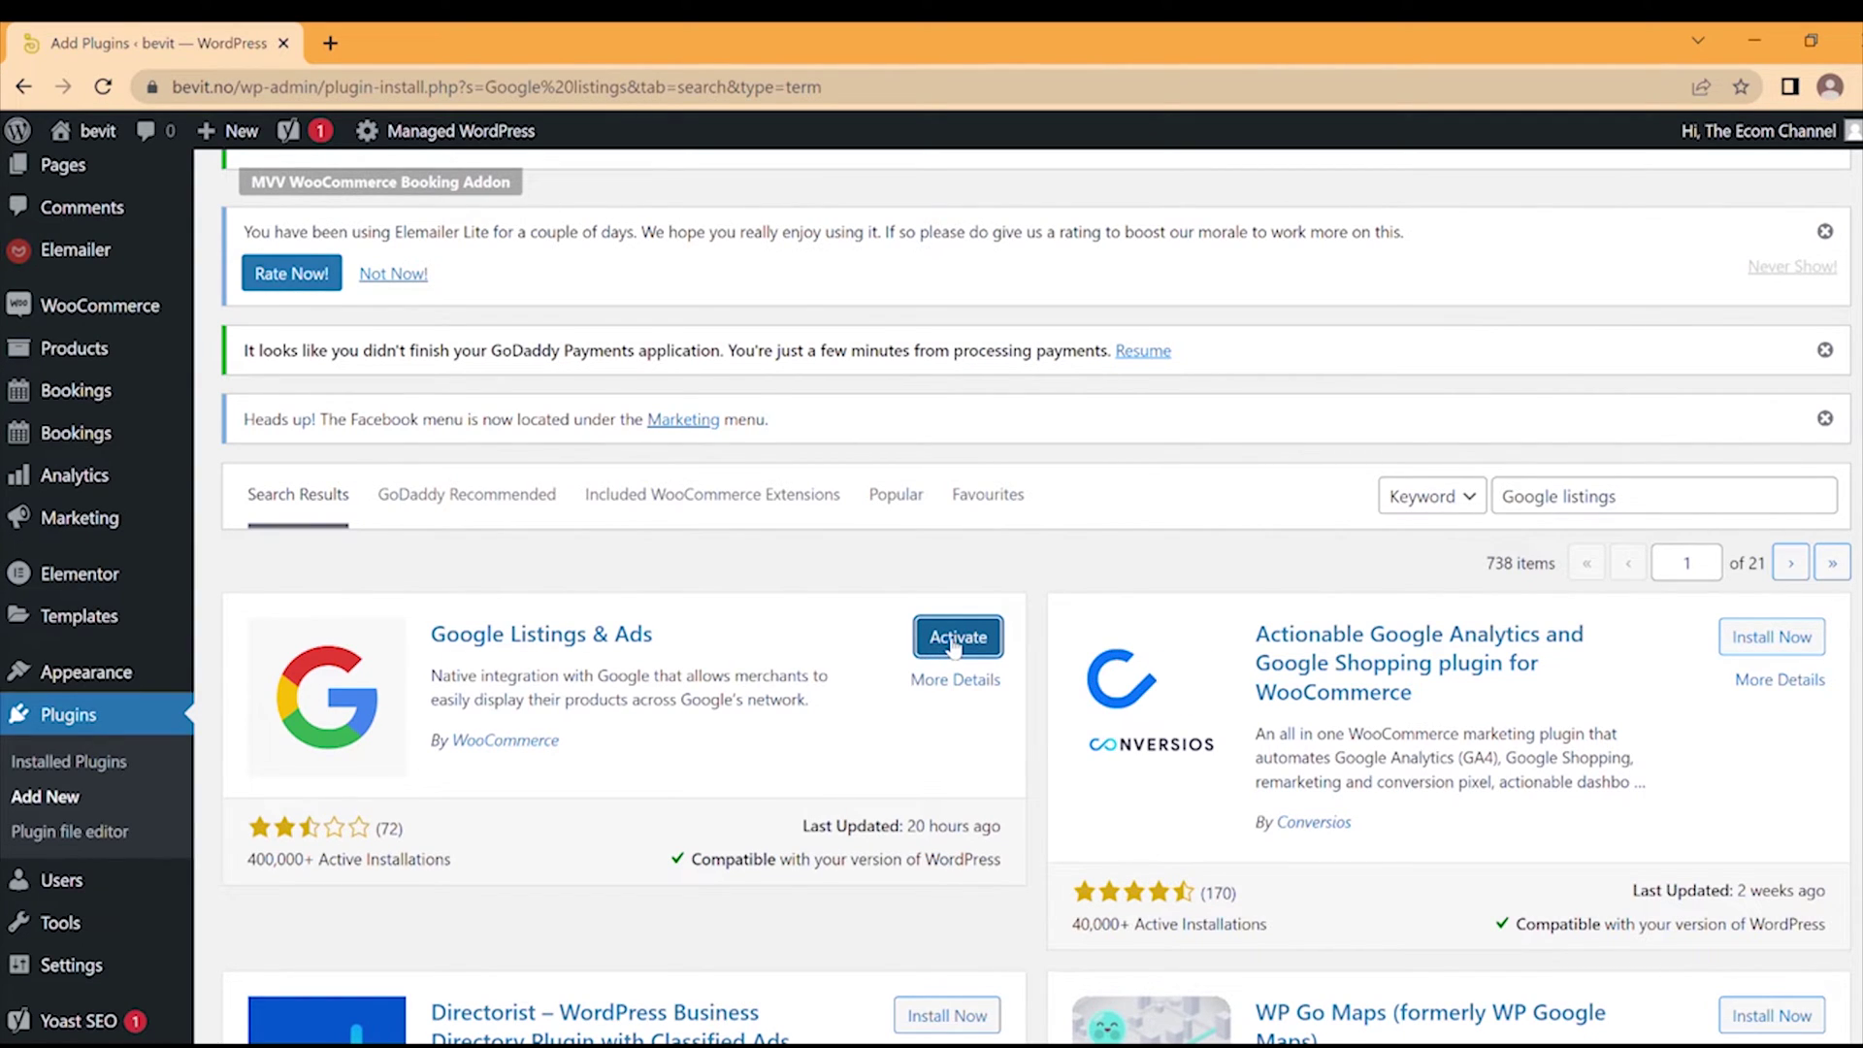
click(953, 648)
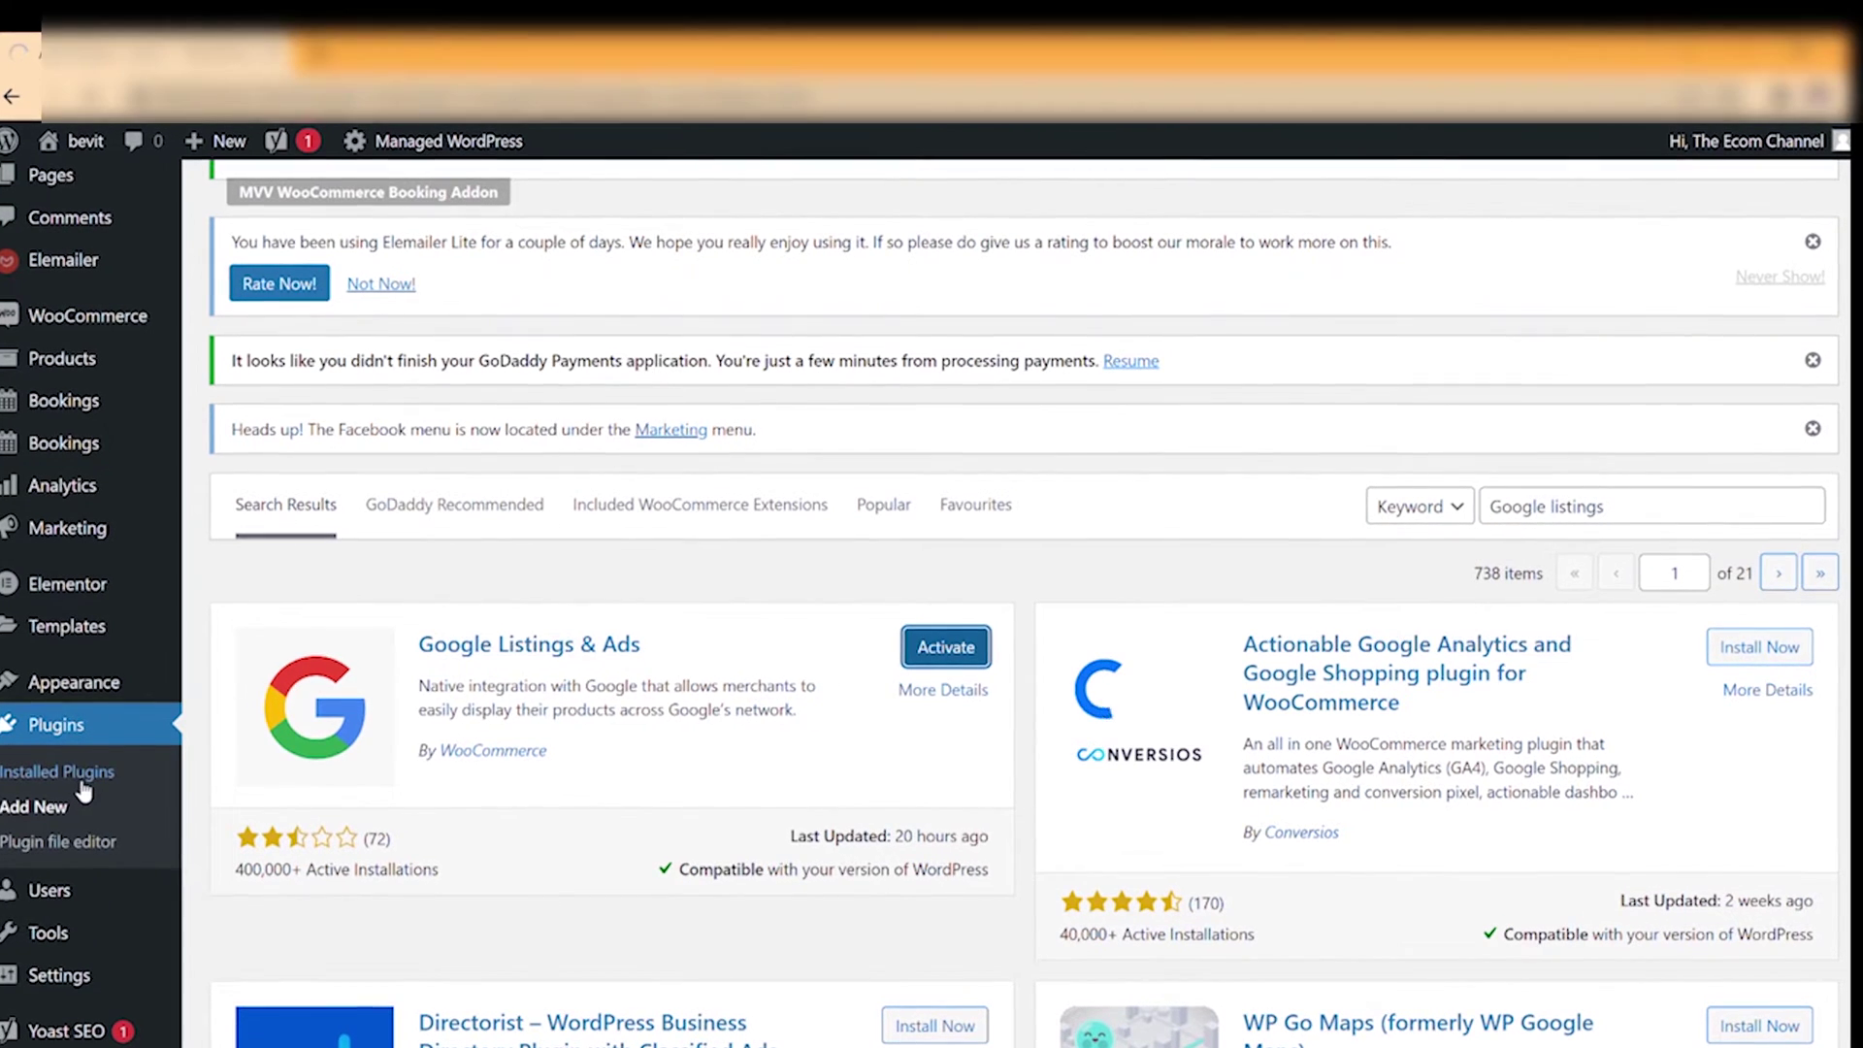
From Installed Plugins, open Get Started for Google Listings and Ads and choose Start listing products
click(83, 790)
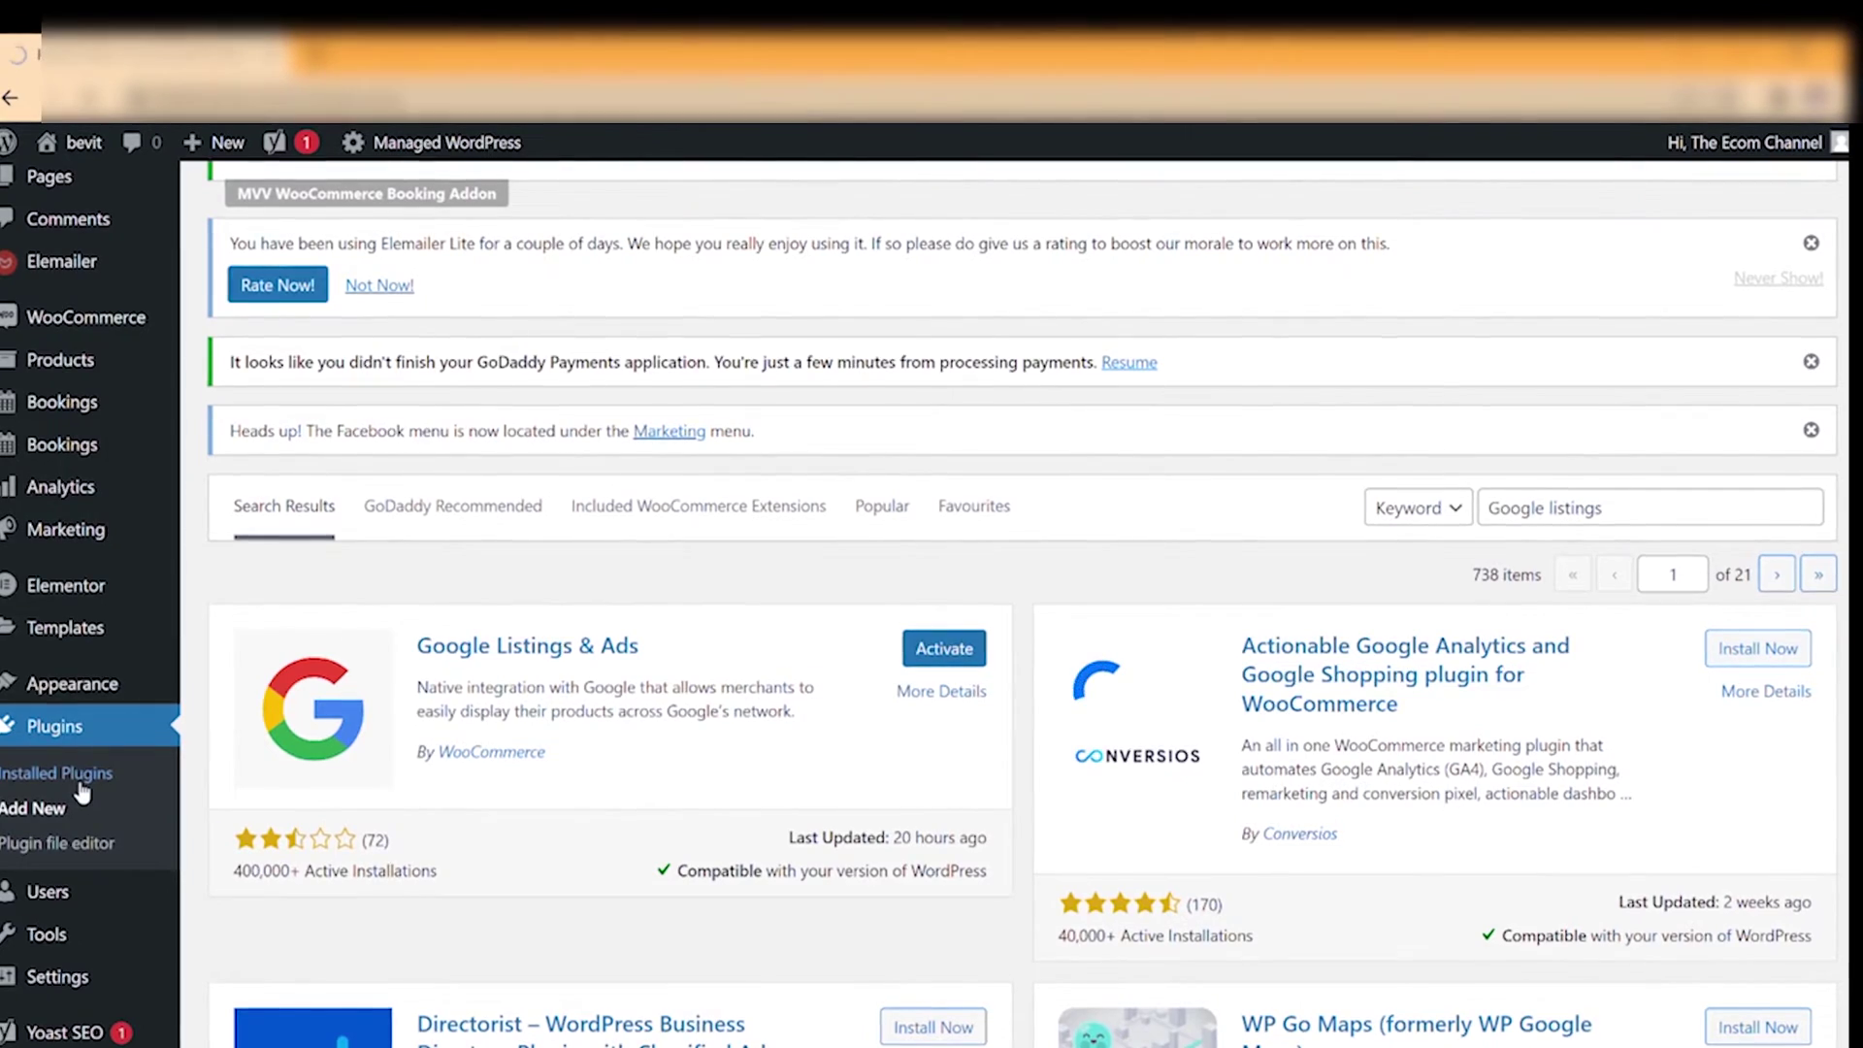
scroll(551, 759, down, 5)
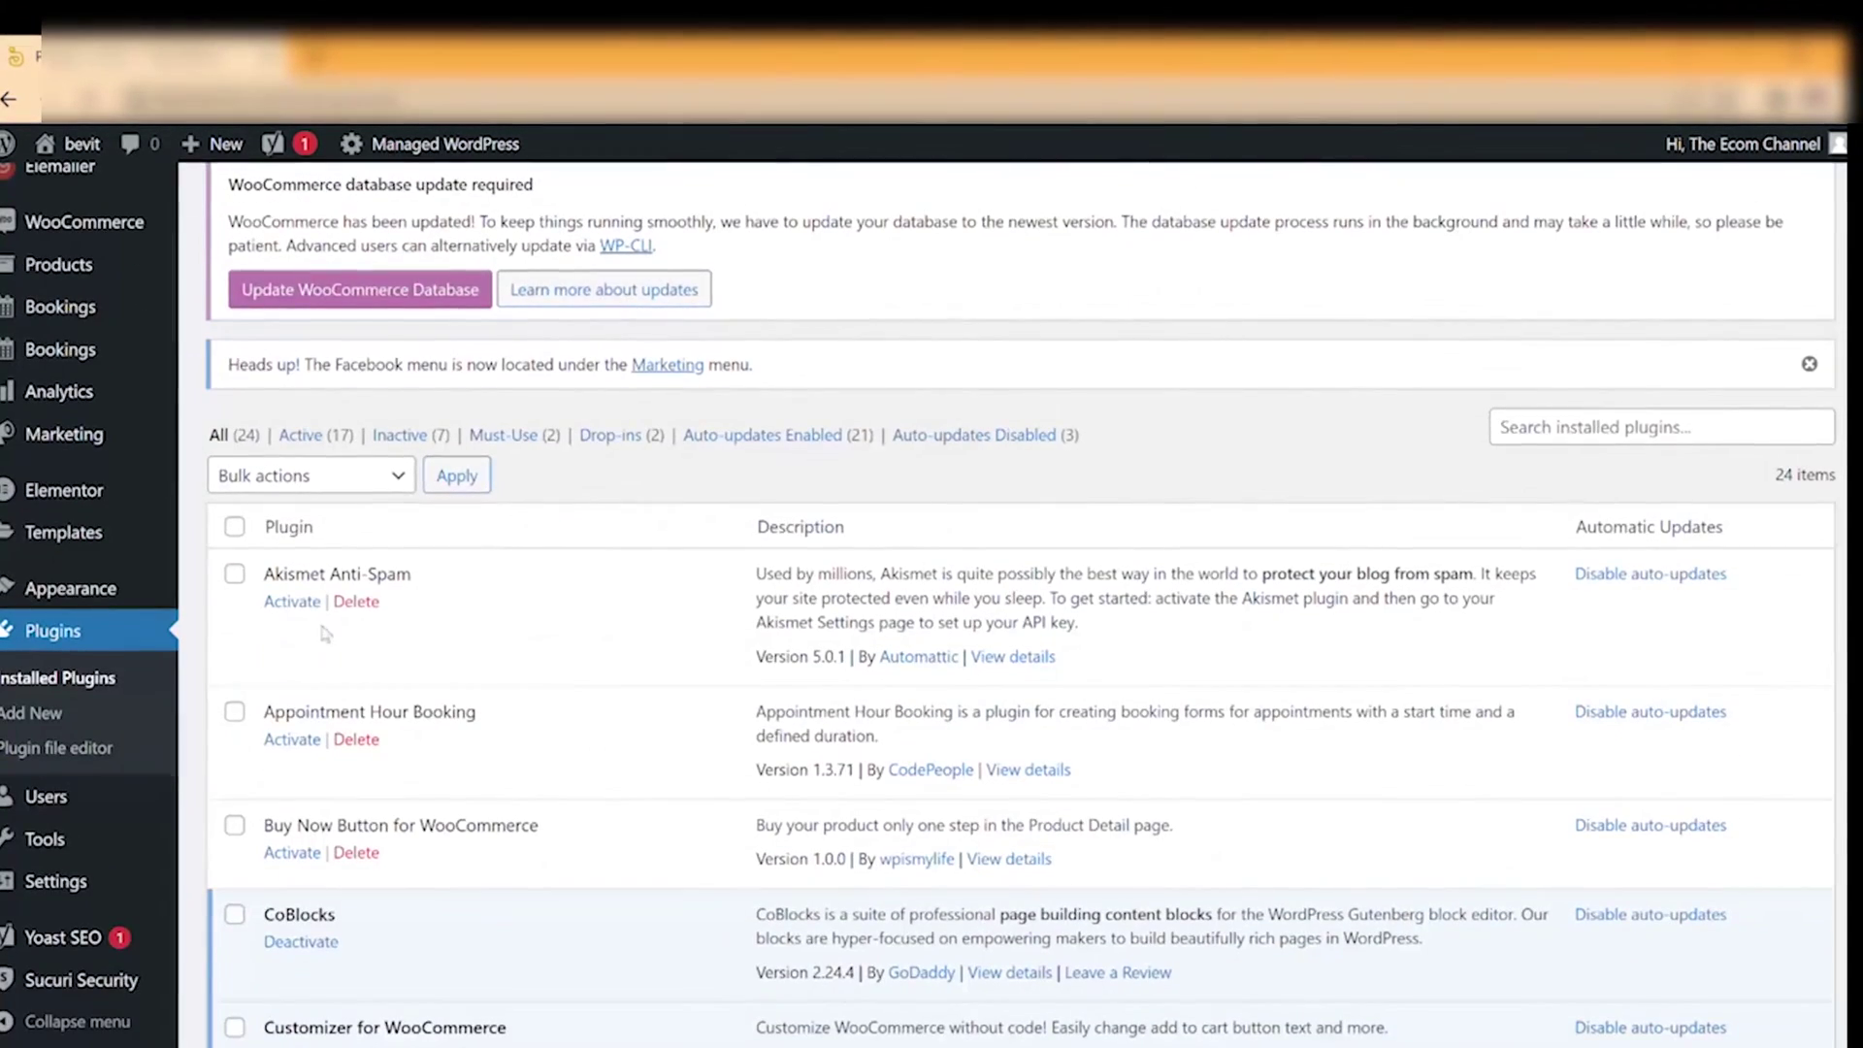
scroll(411, 651, down, 3)
scroll(412, 652, down, 8)
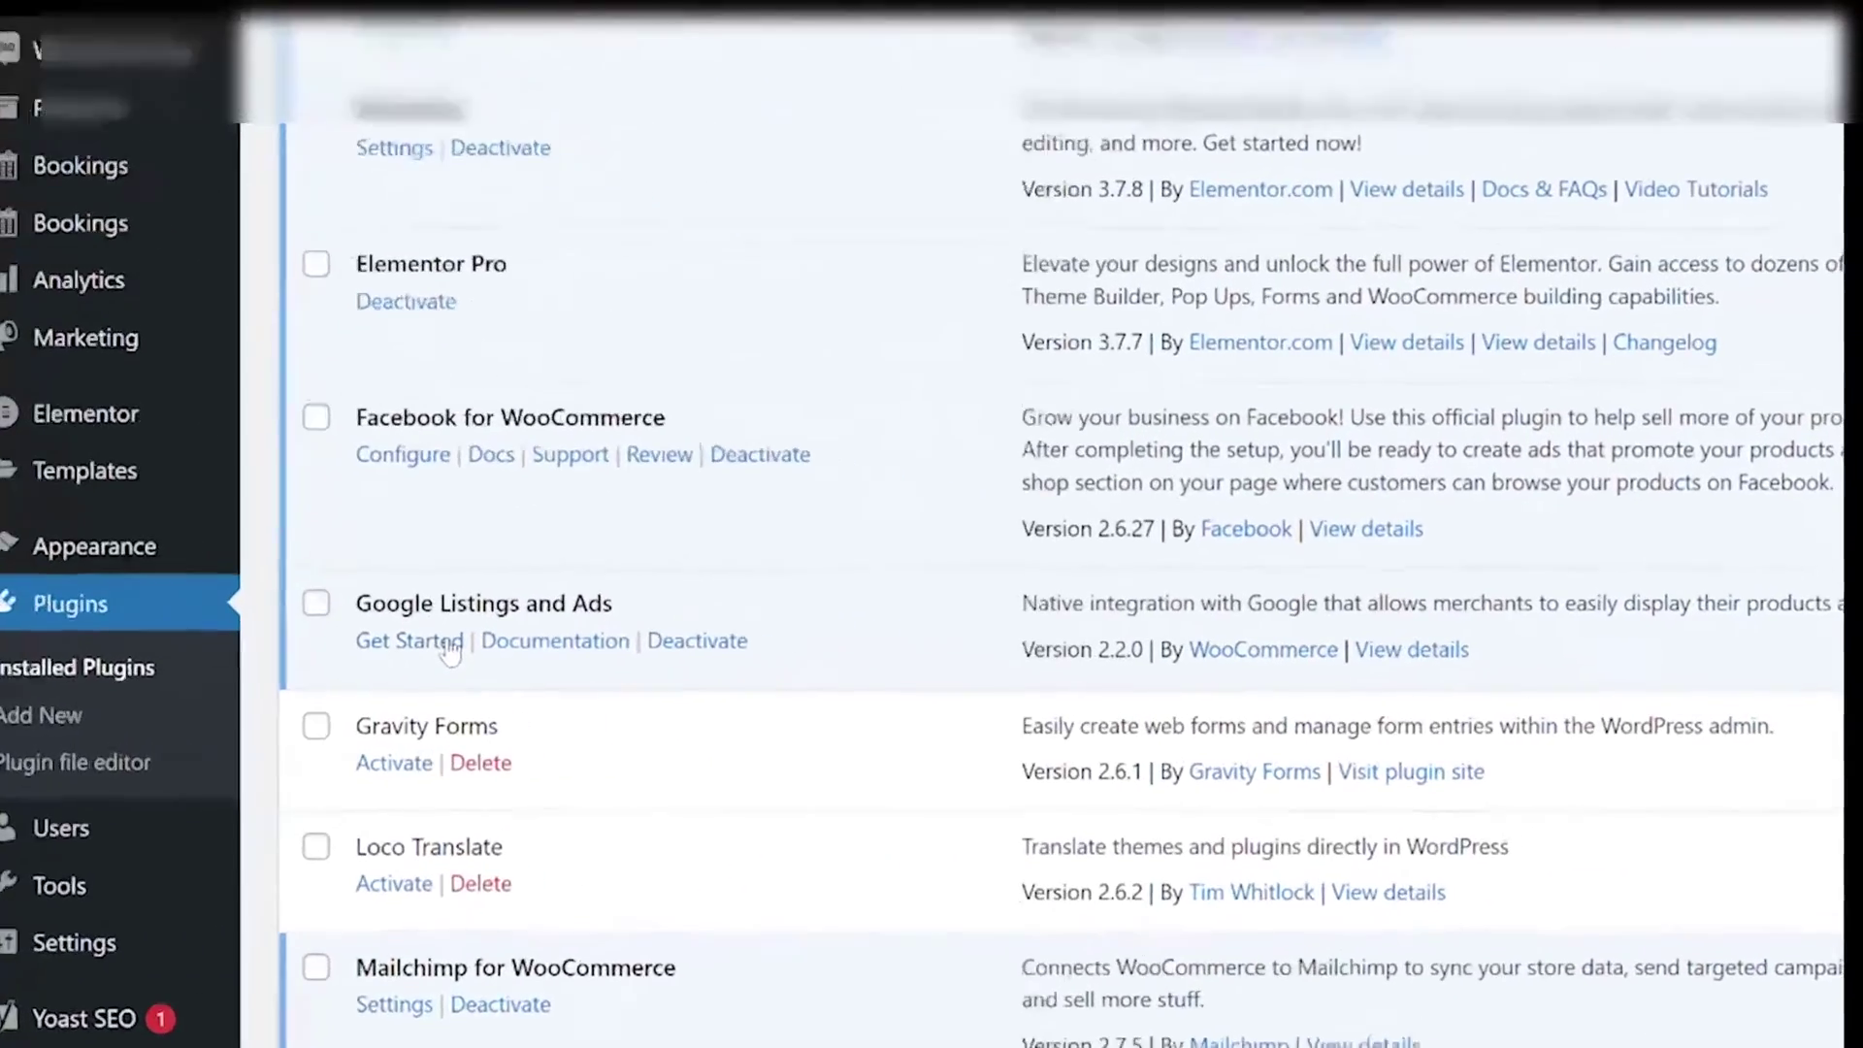
click(342, 636)
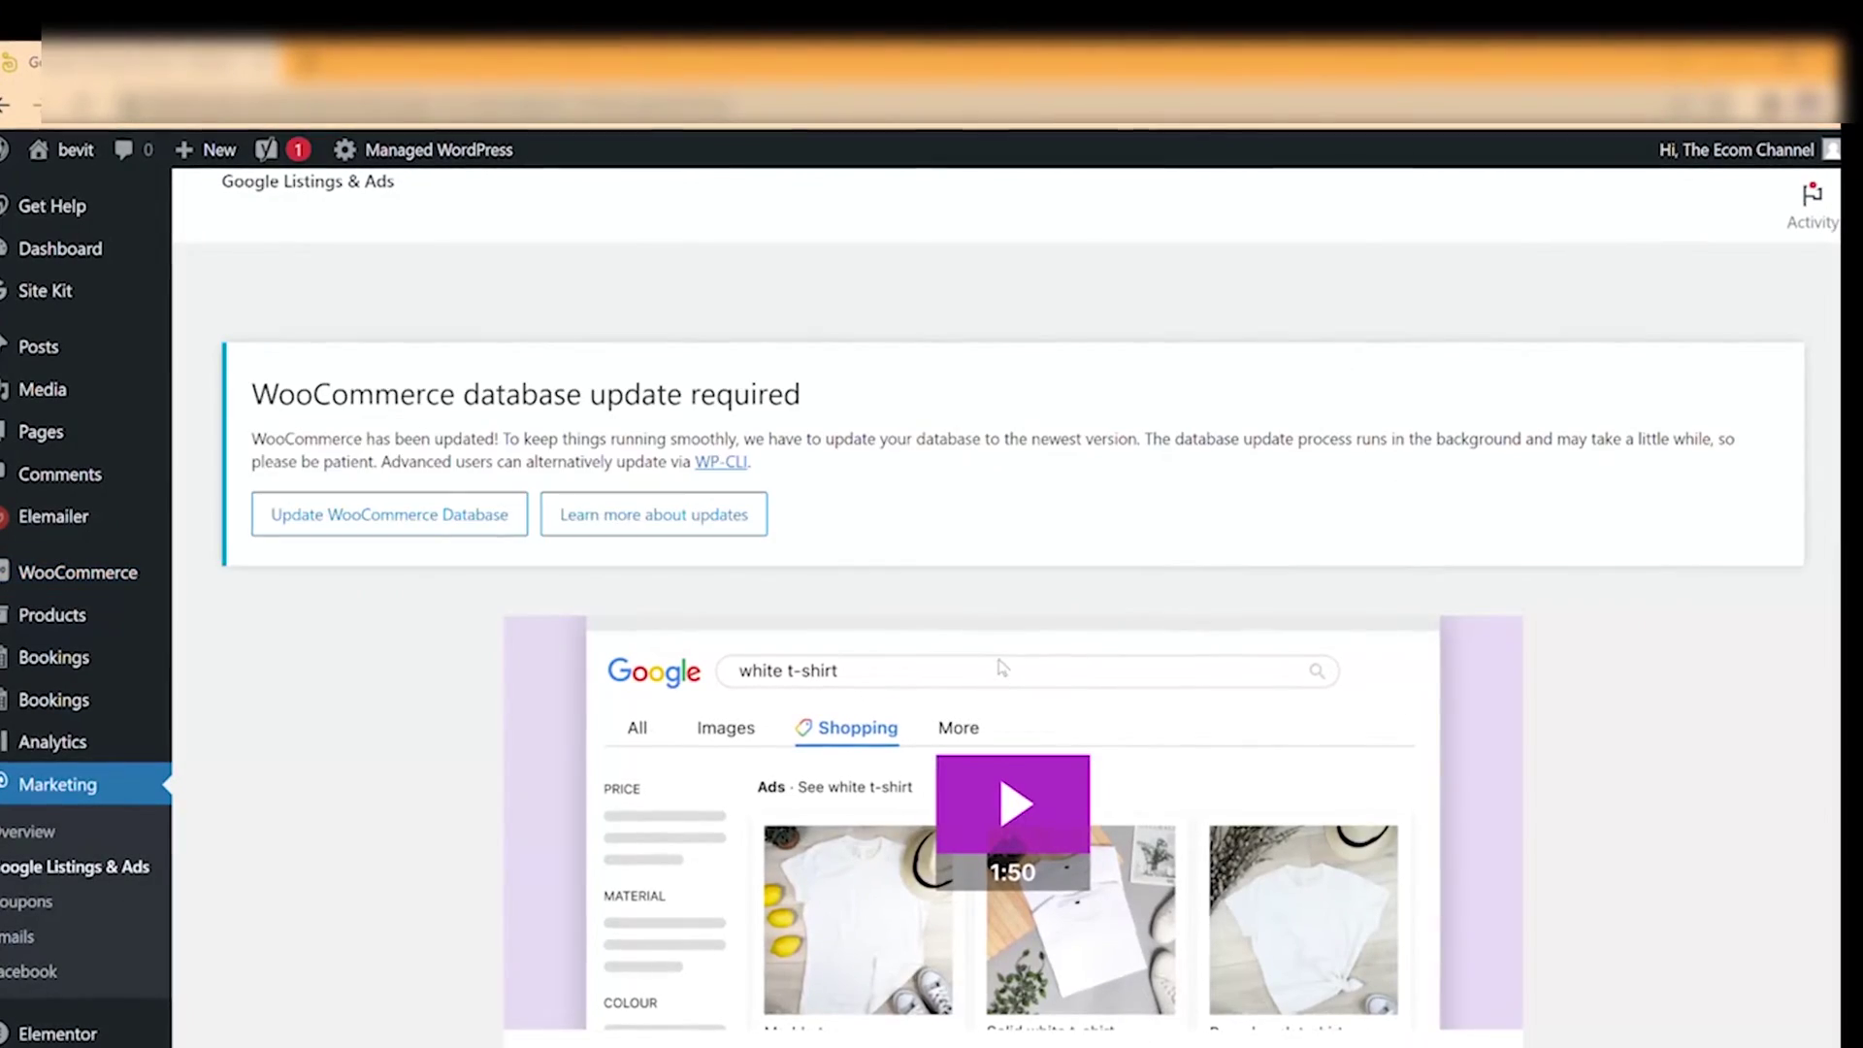
scroll(949, 626, down, 5)
scroll(950, 626, down, 1)
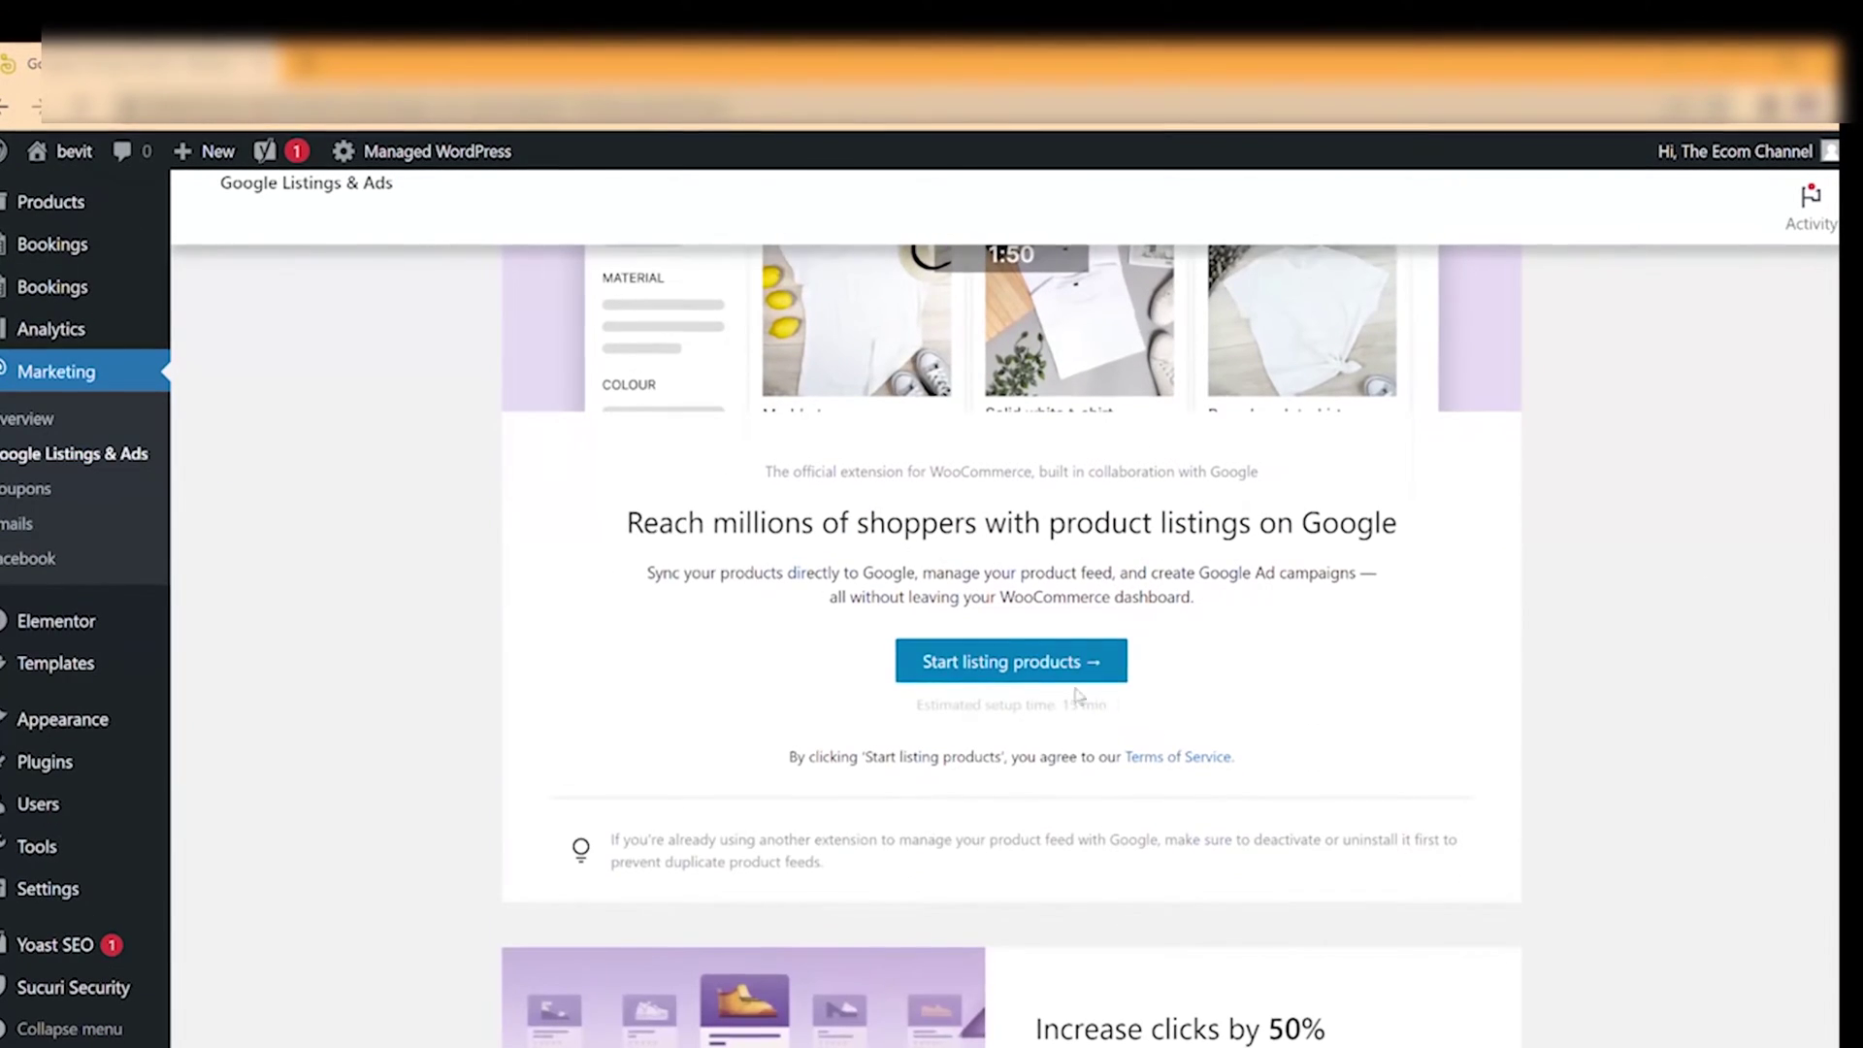
click(1037, 679)
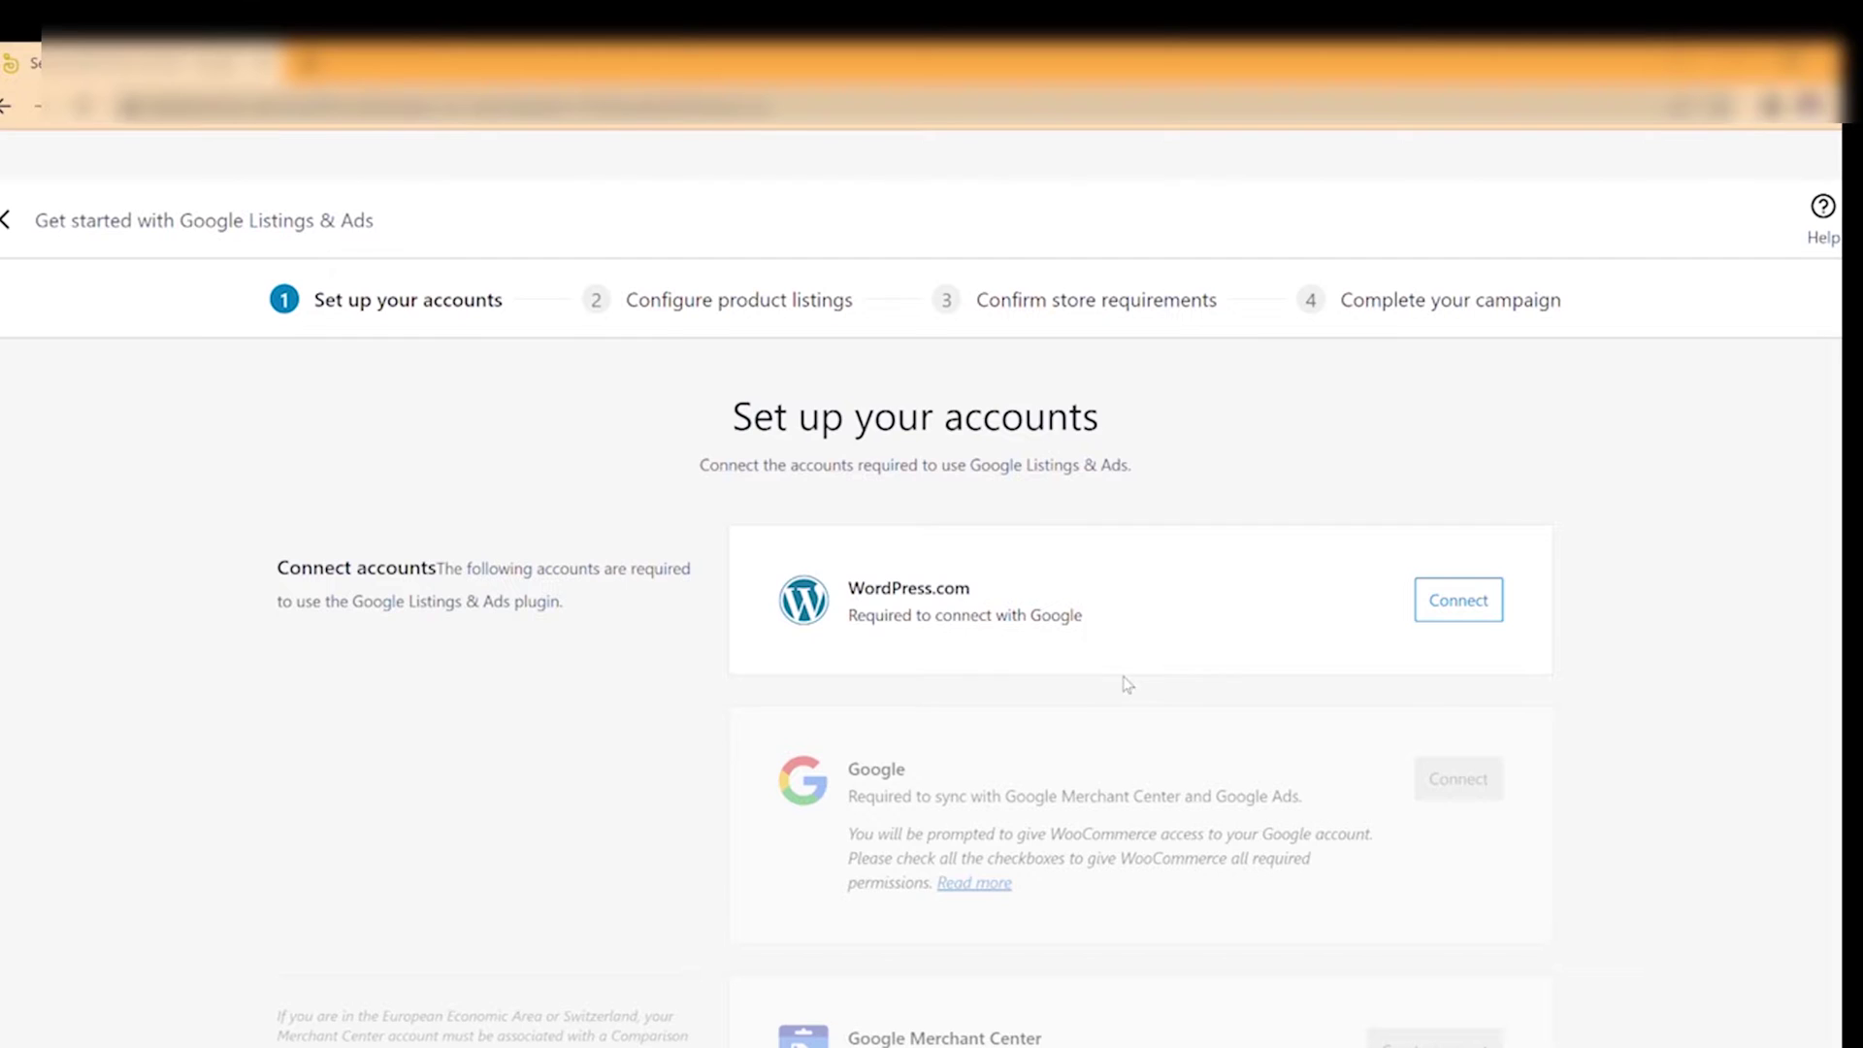
Begin connecting WordPress.com and continue with the entered e-mail address
click(1456, 601)
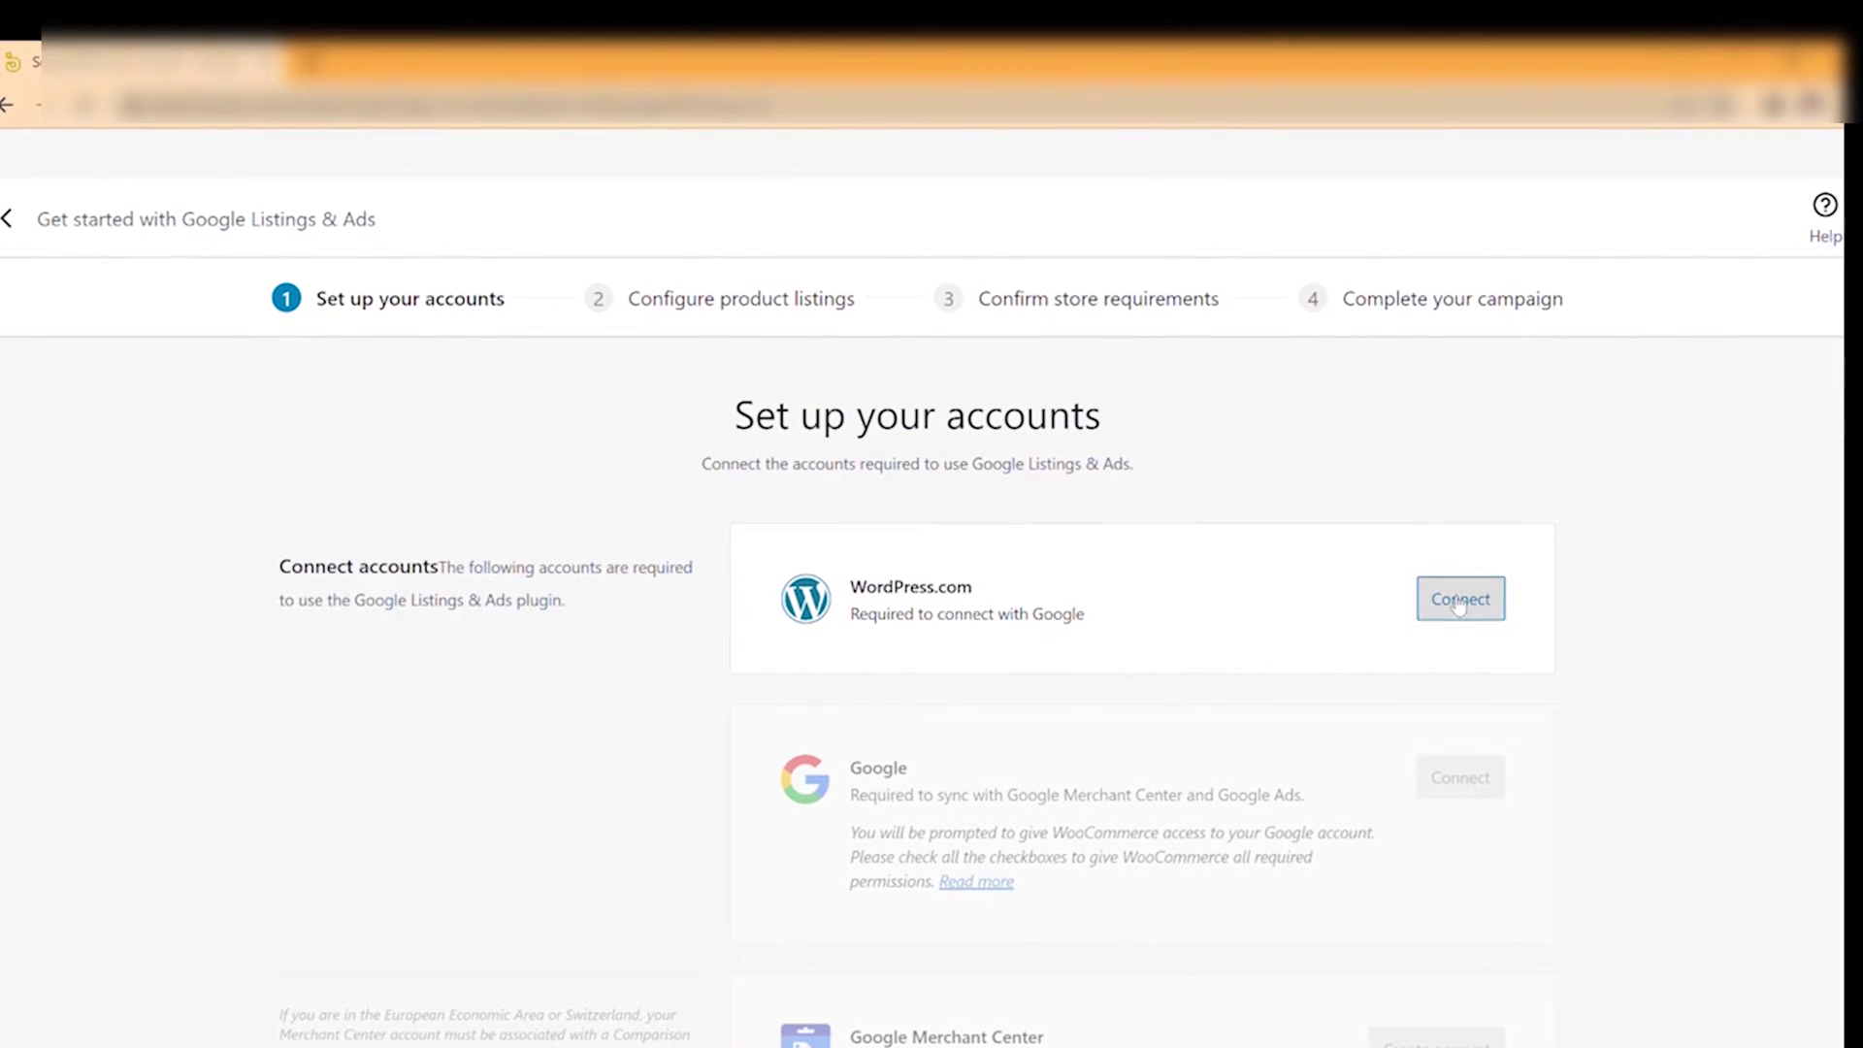
scroll(1463, 616, down, 3)
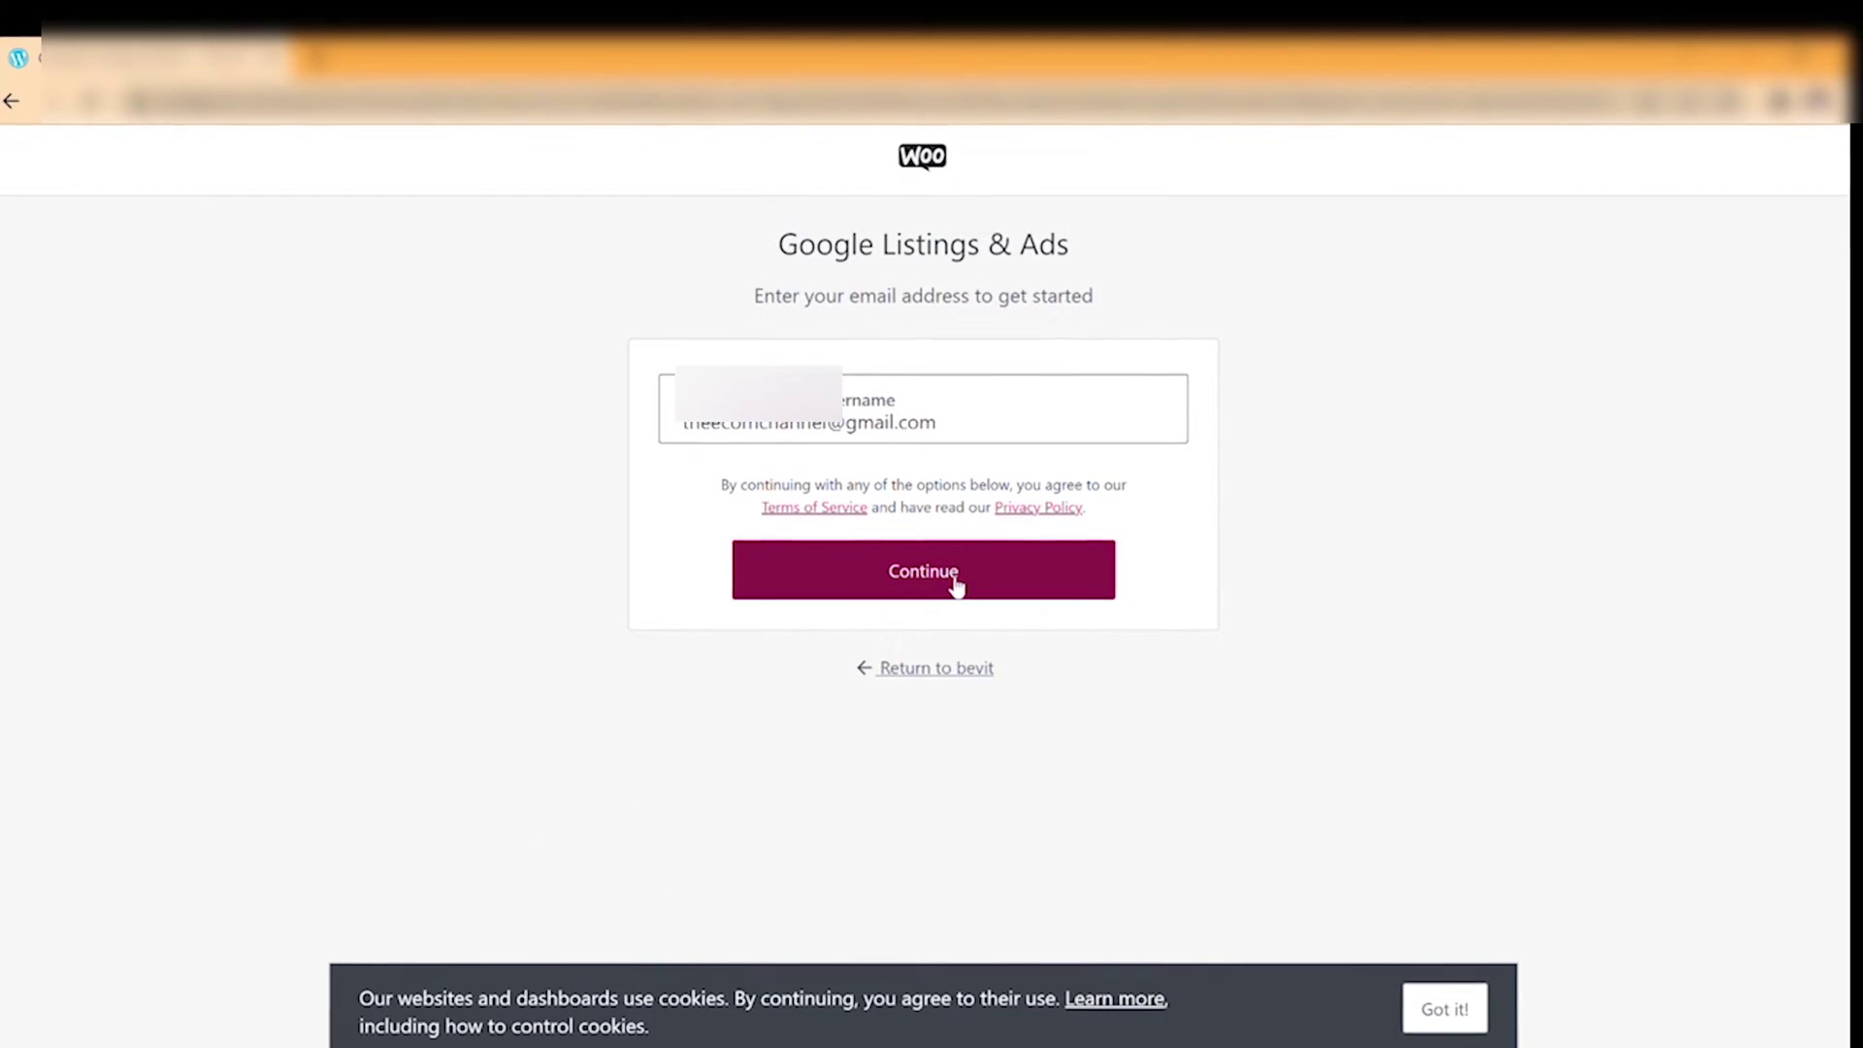
click(952, 584)
Create the new WordPress.com account with a username and password
click(863, 507)
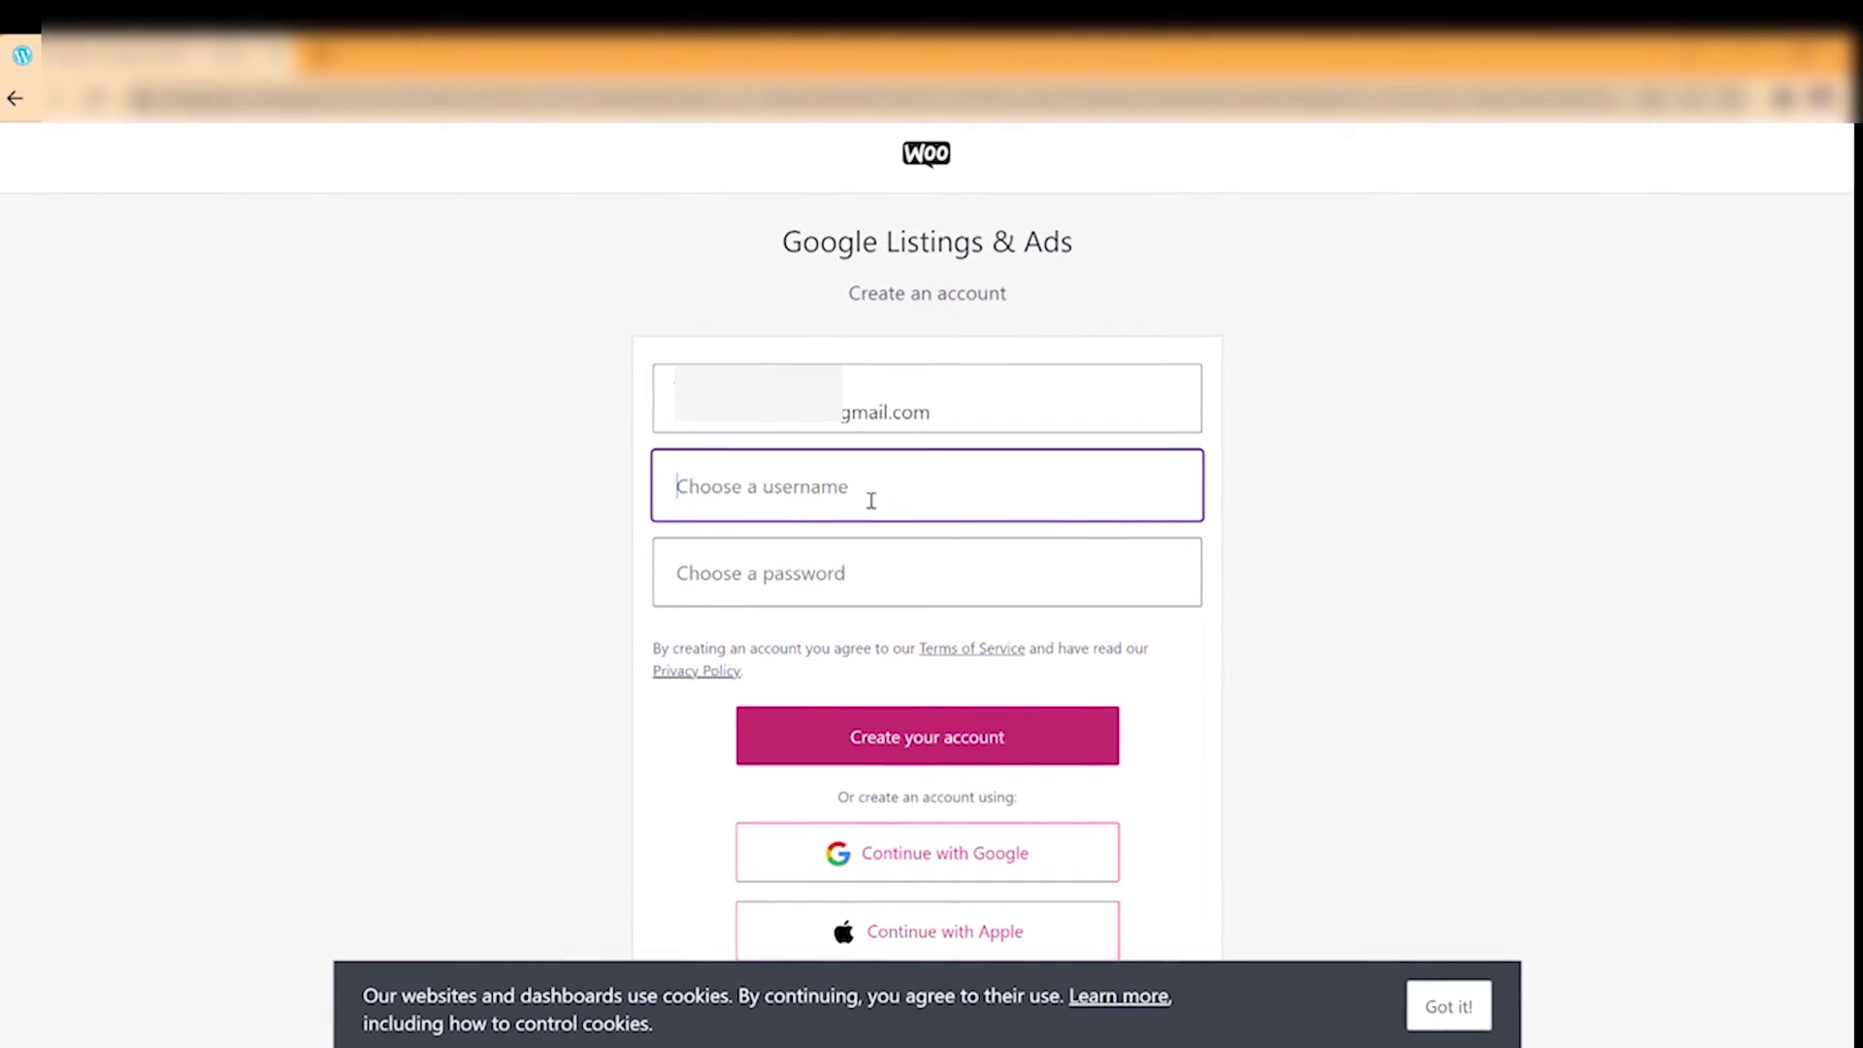
text(Theecomchannel)
key(Tab)
text(************)
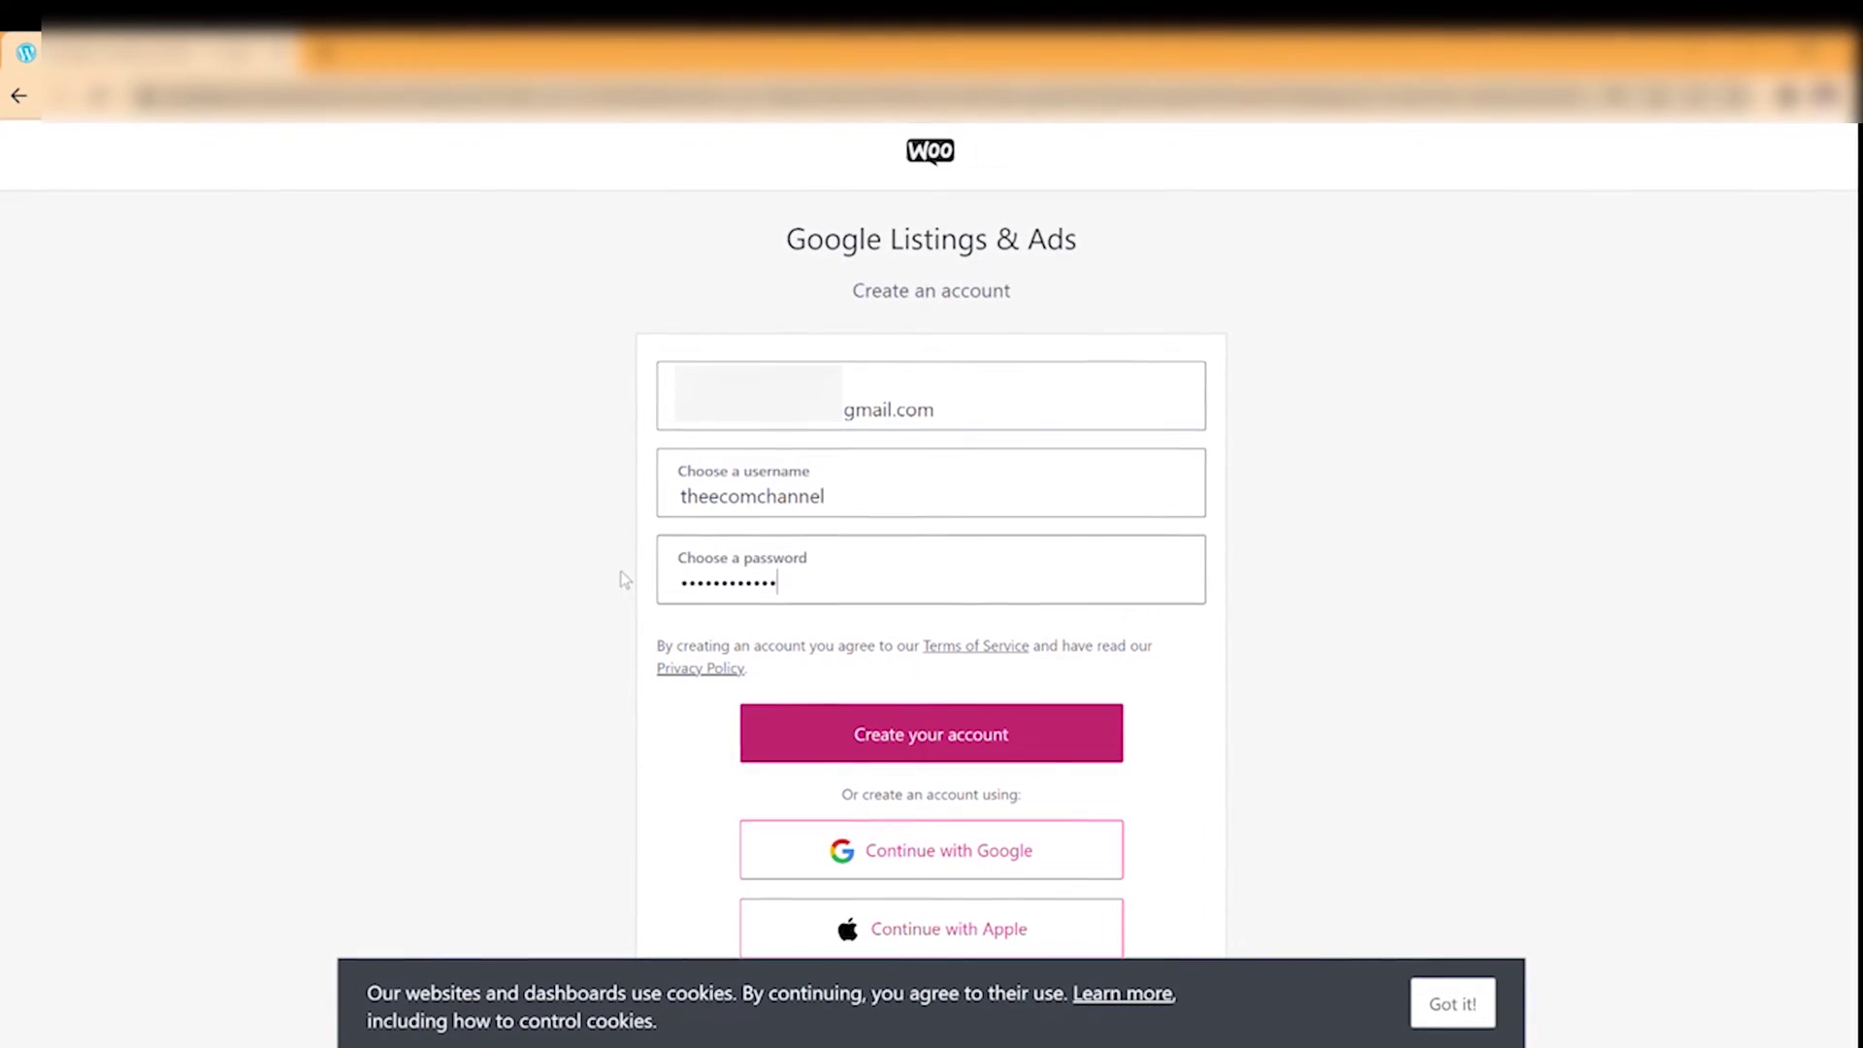
click(912, 738)
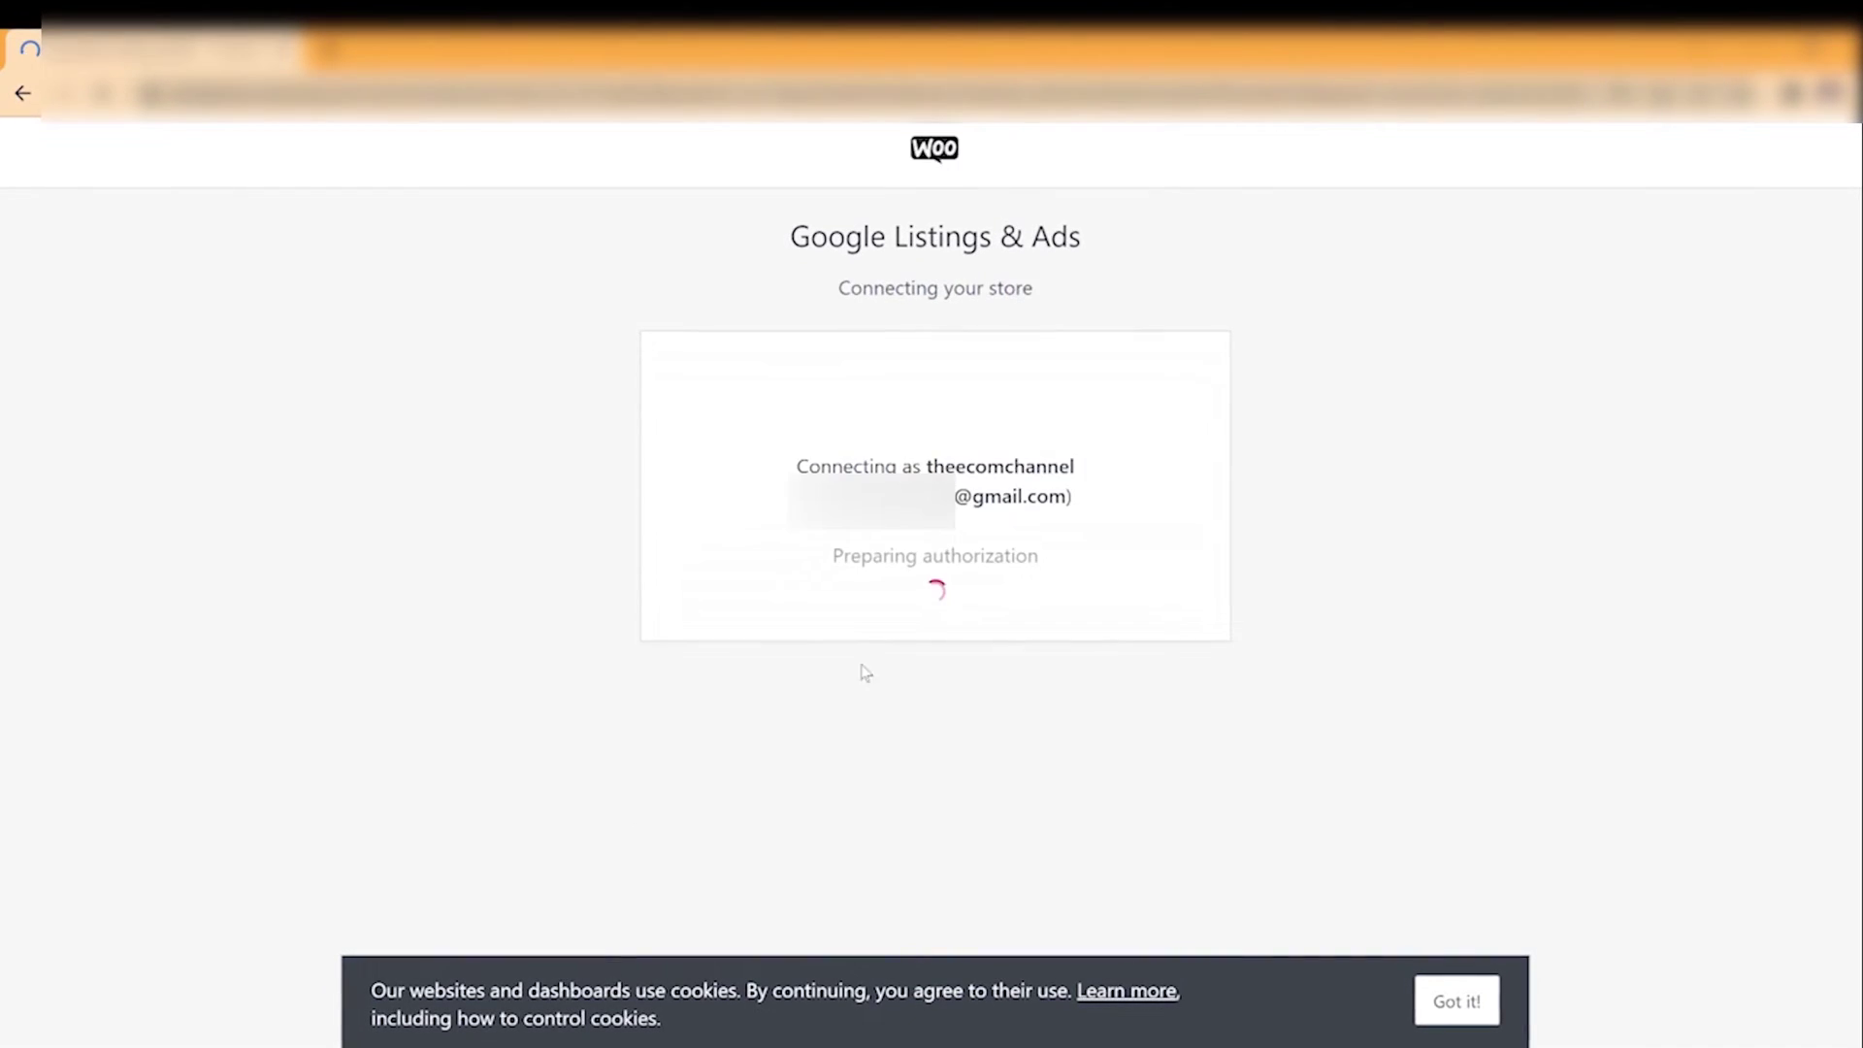
scroll(1358, 602, down, 4)
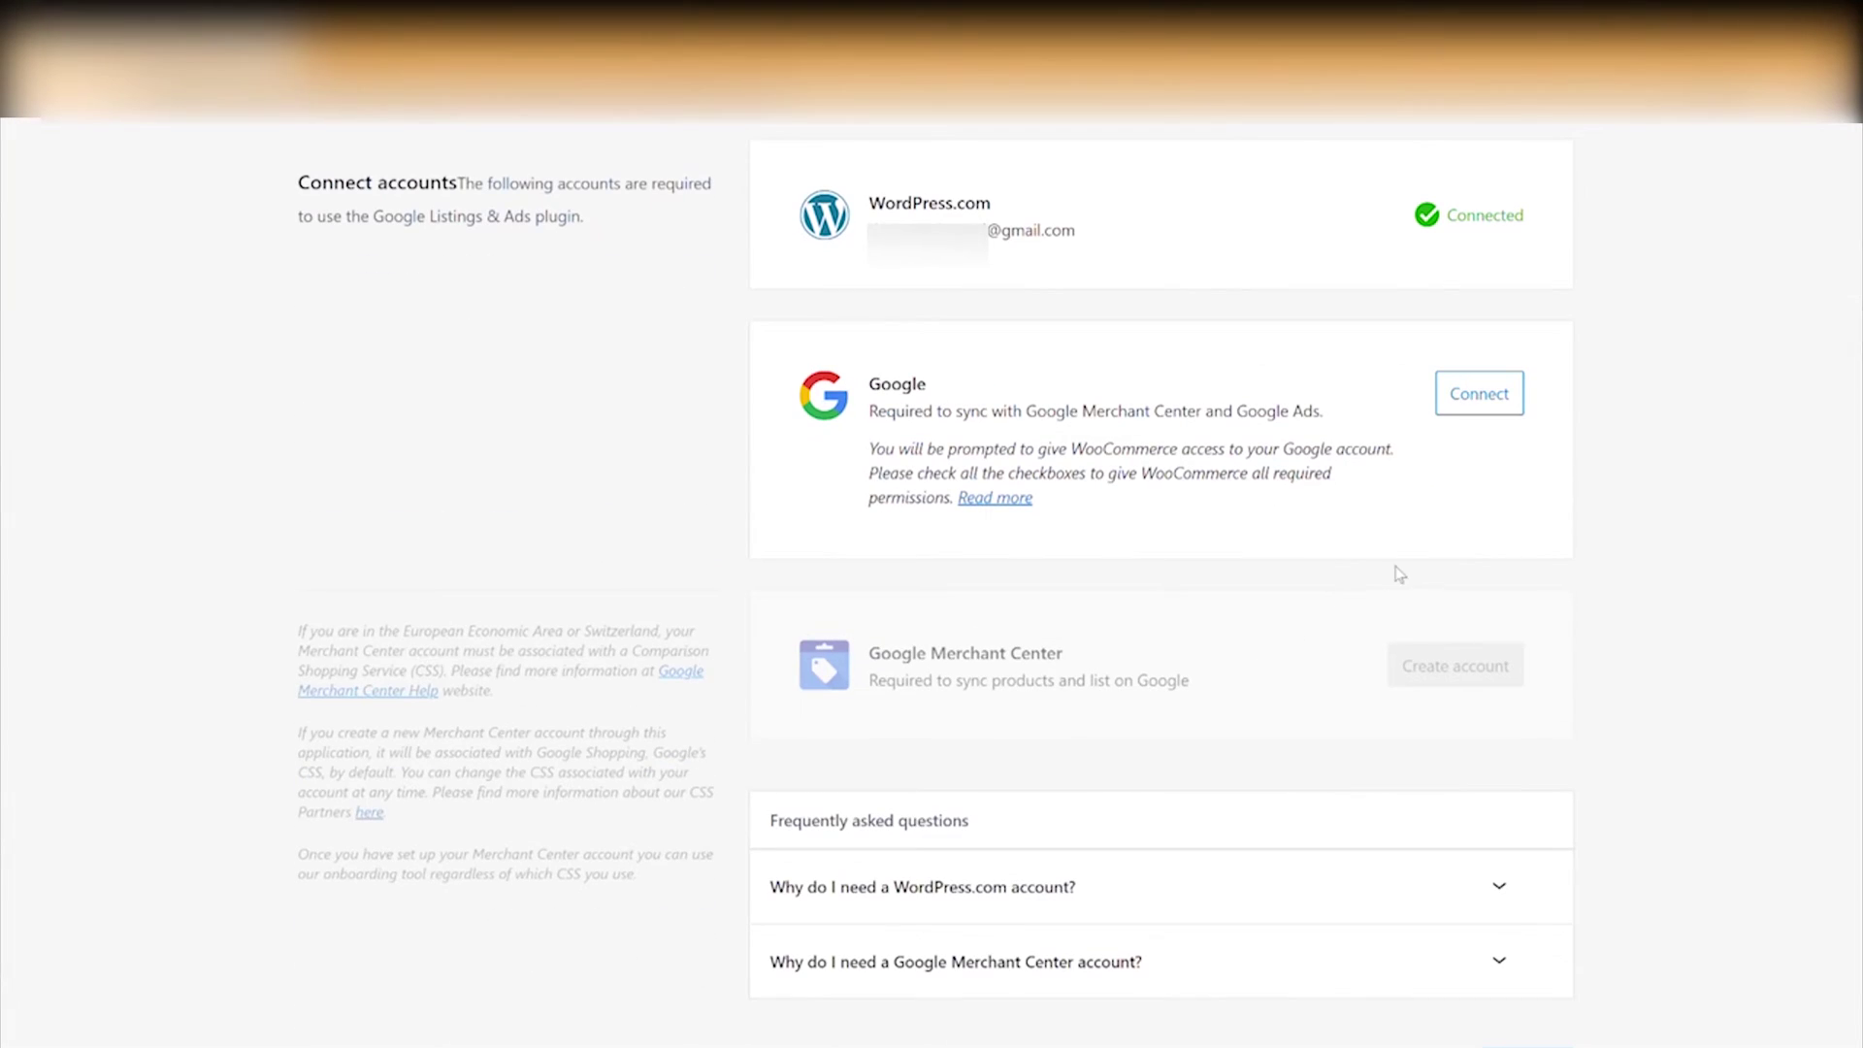
Connect Google using the first listed Google account, retrying once
click(1477, 398)
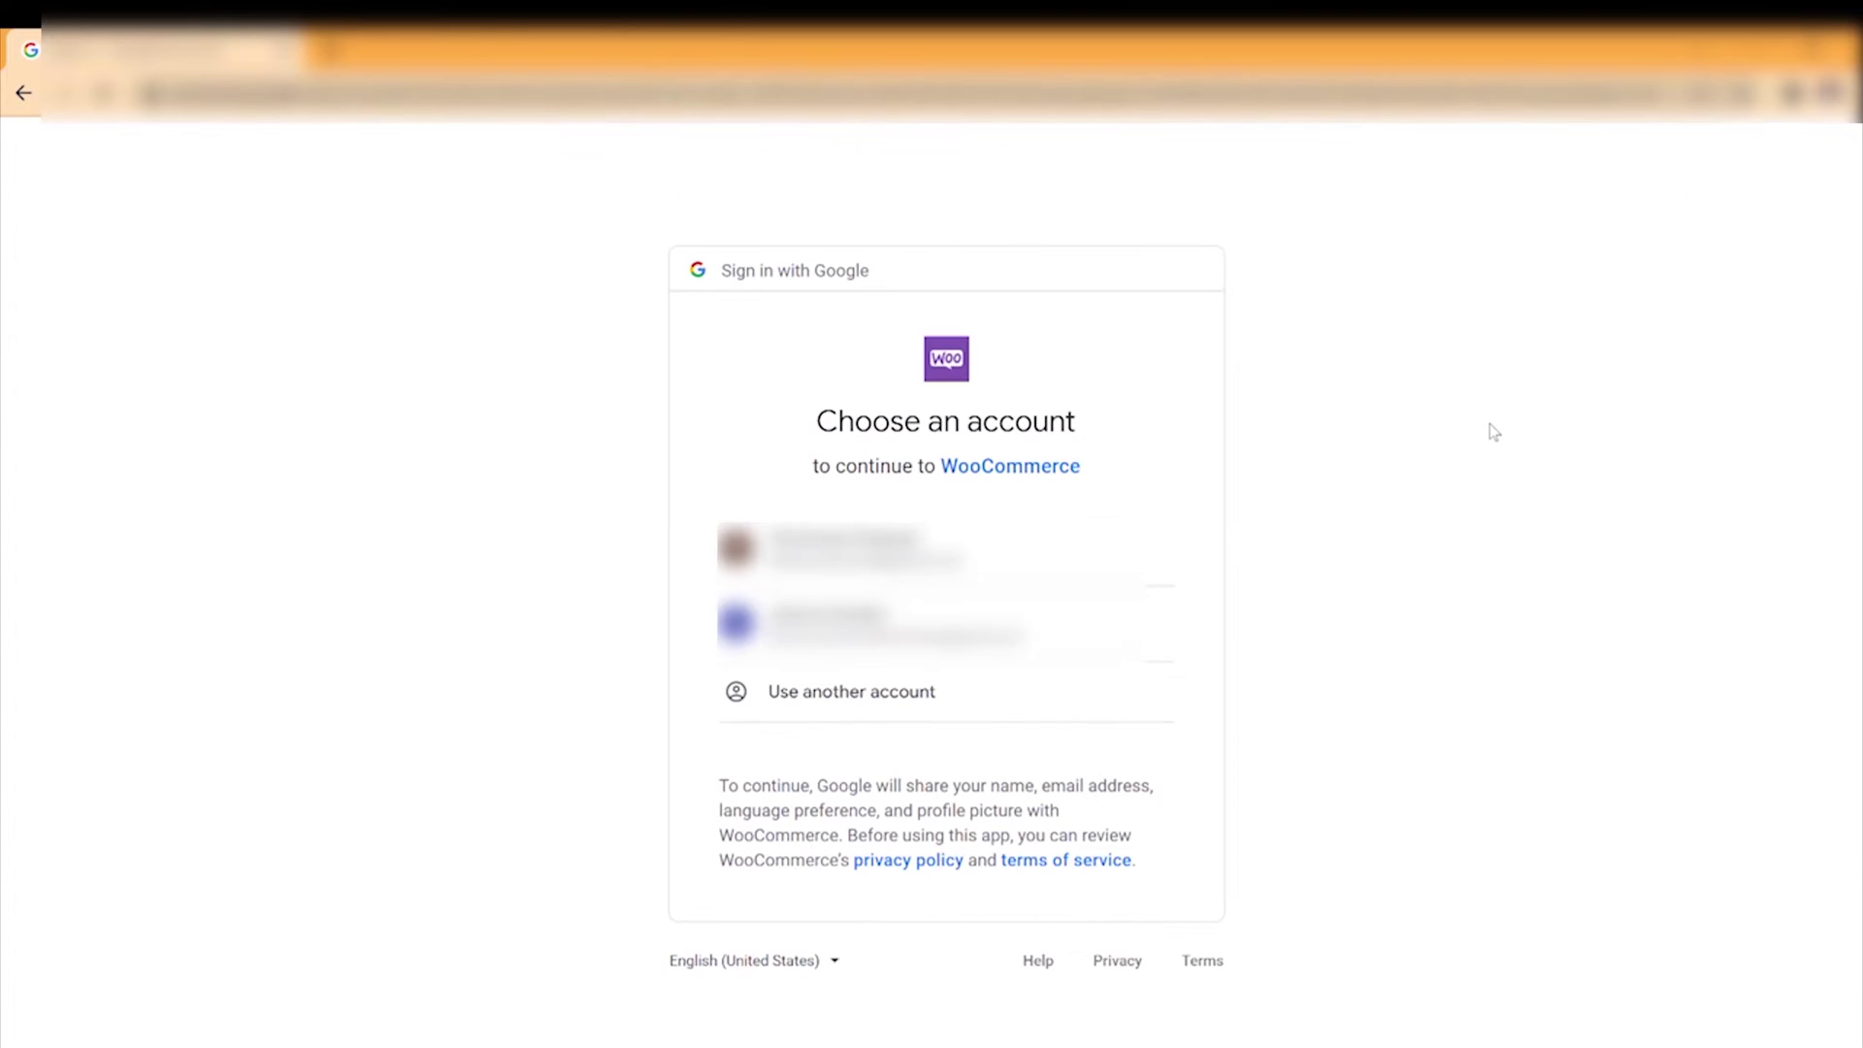
click(932, 548)
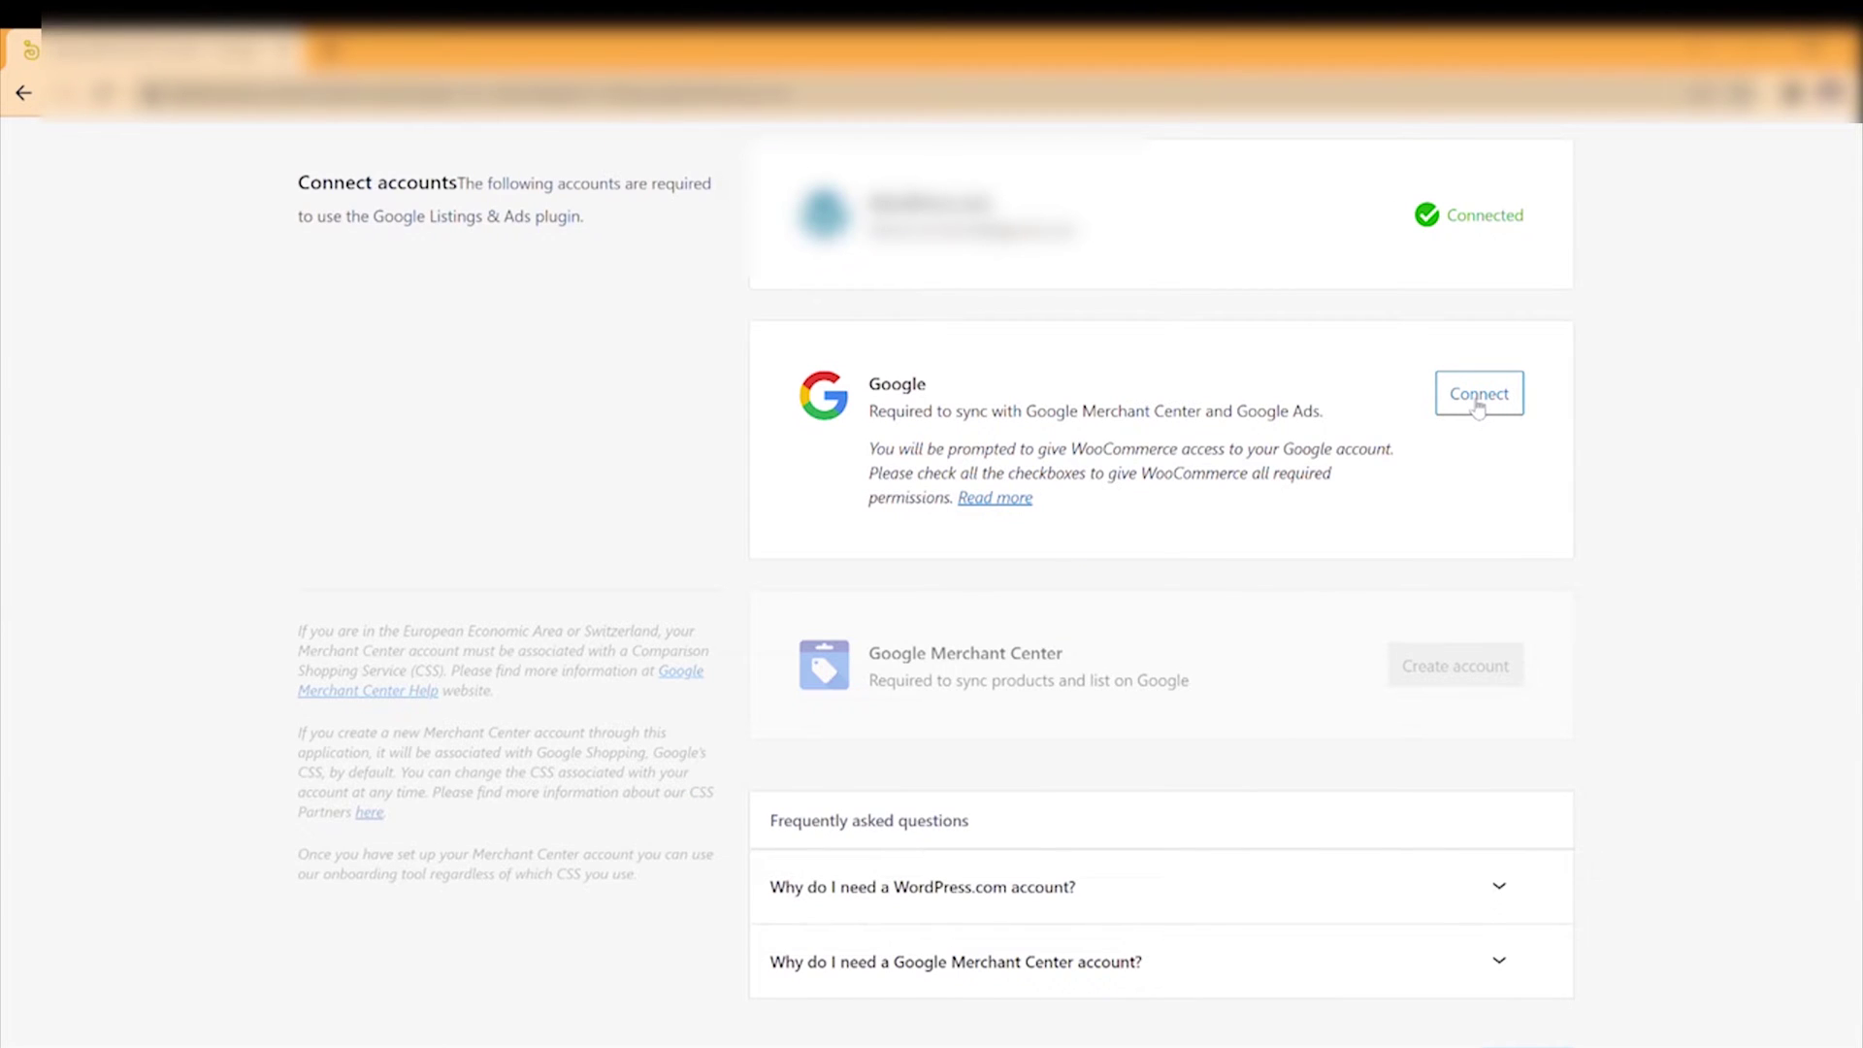
click(1477, 406)
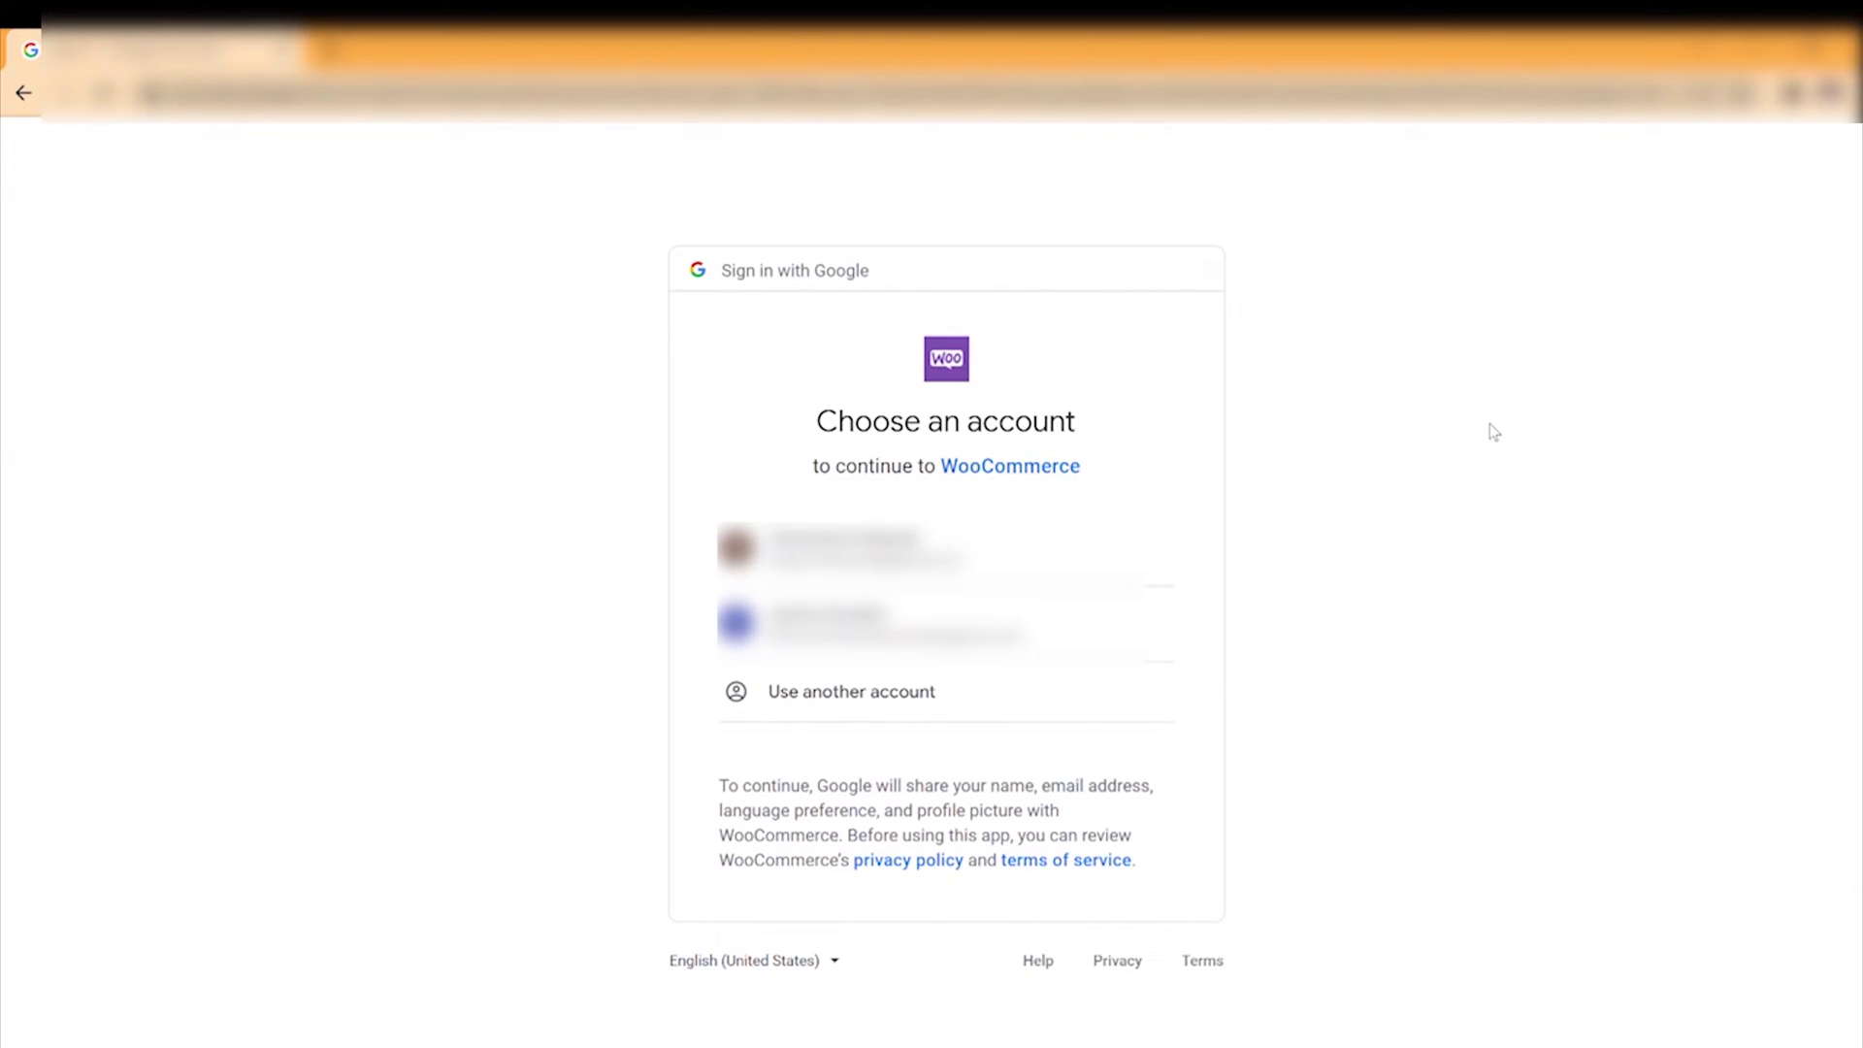
click(932, 548)
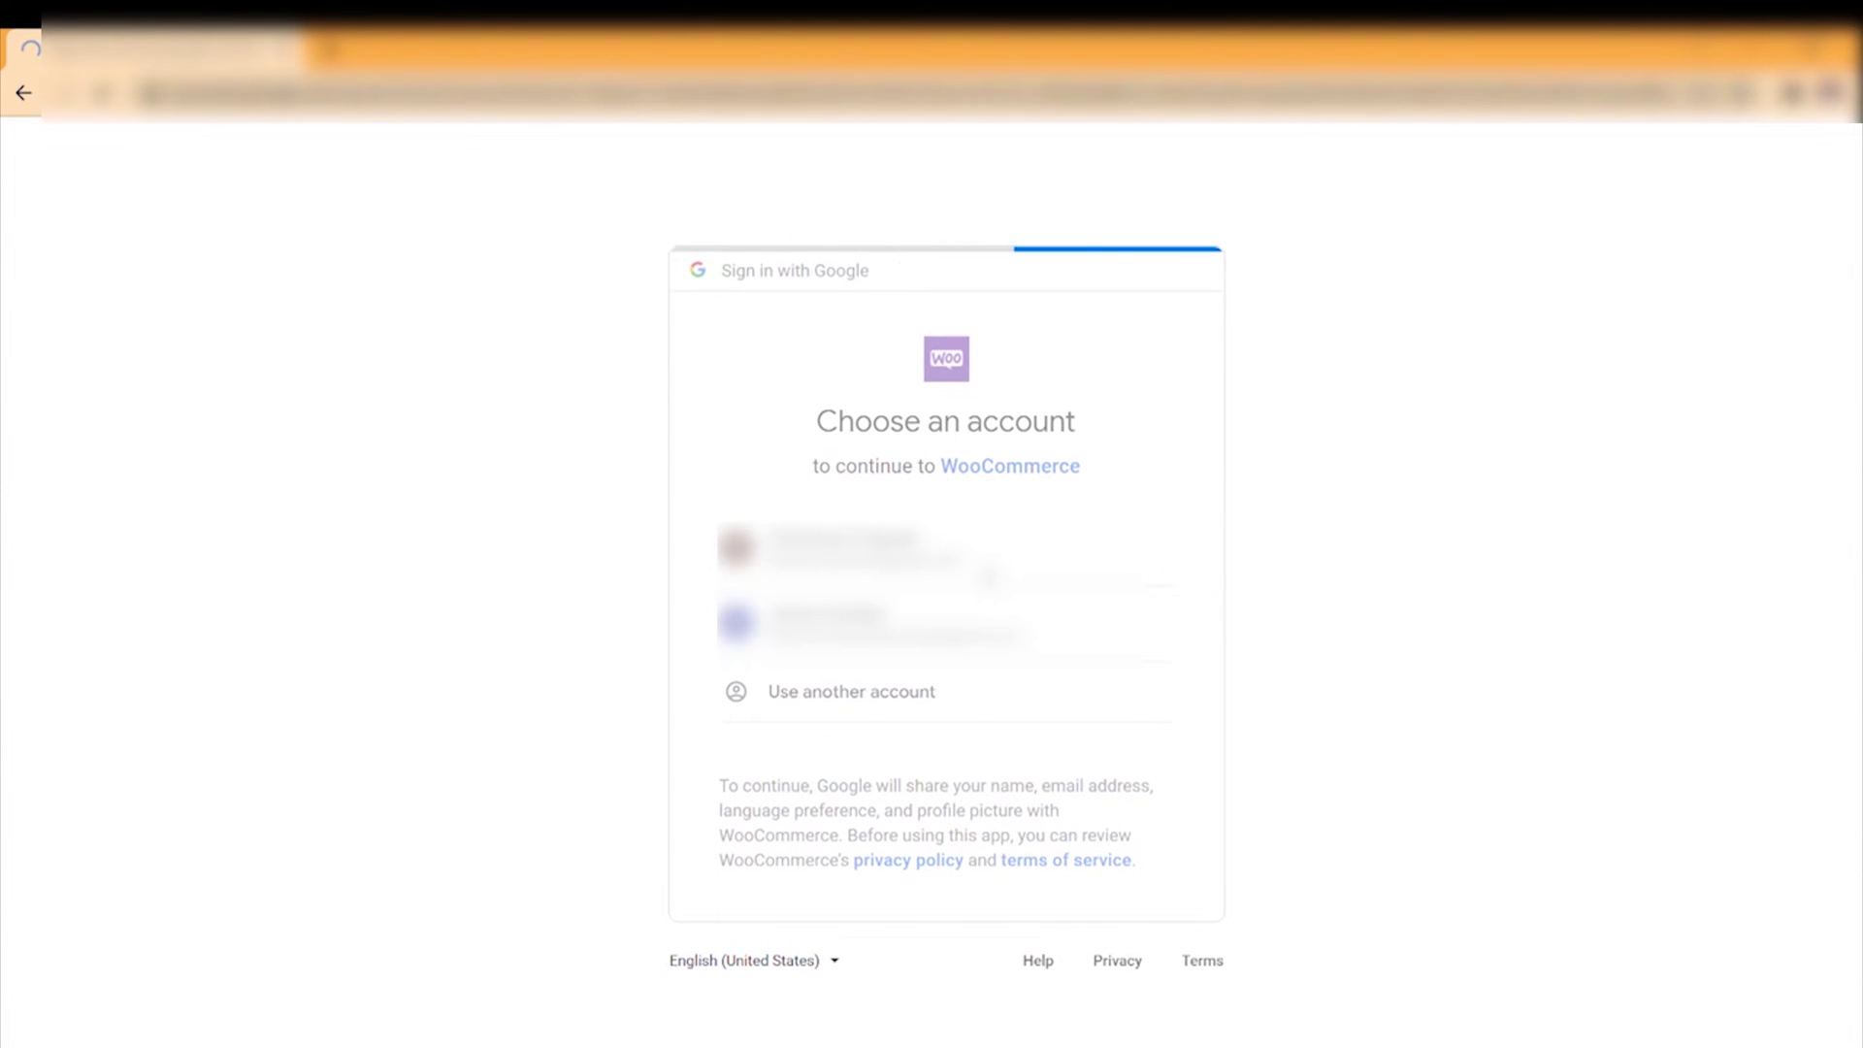
Grant Google Ads, Shopping product listings and site verification permissions, then confirm with Fortsett
scroll(986, 574, down, 2)
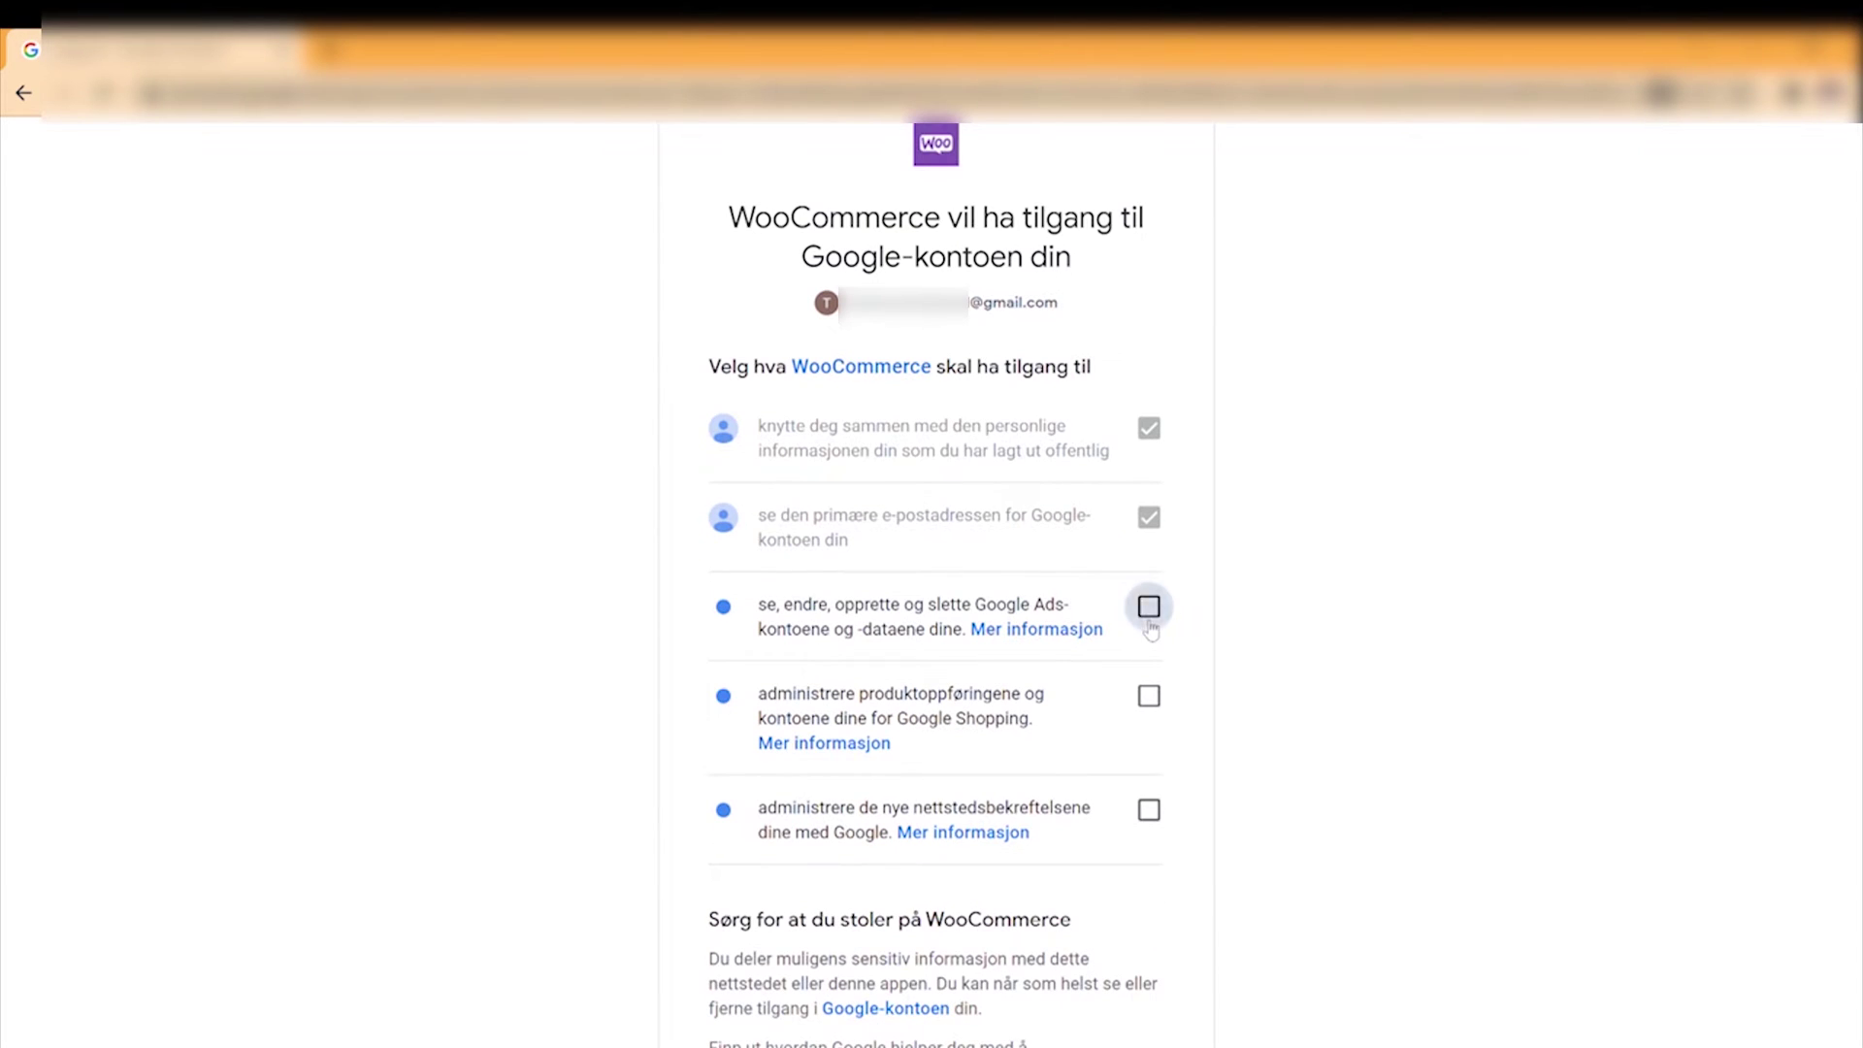
click(1148, 607)
click(1149, 695)
click(1149, 806)
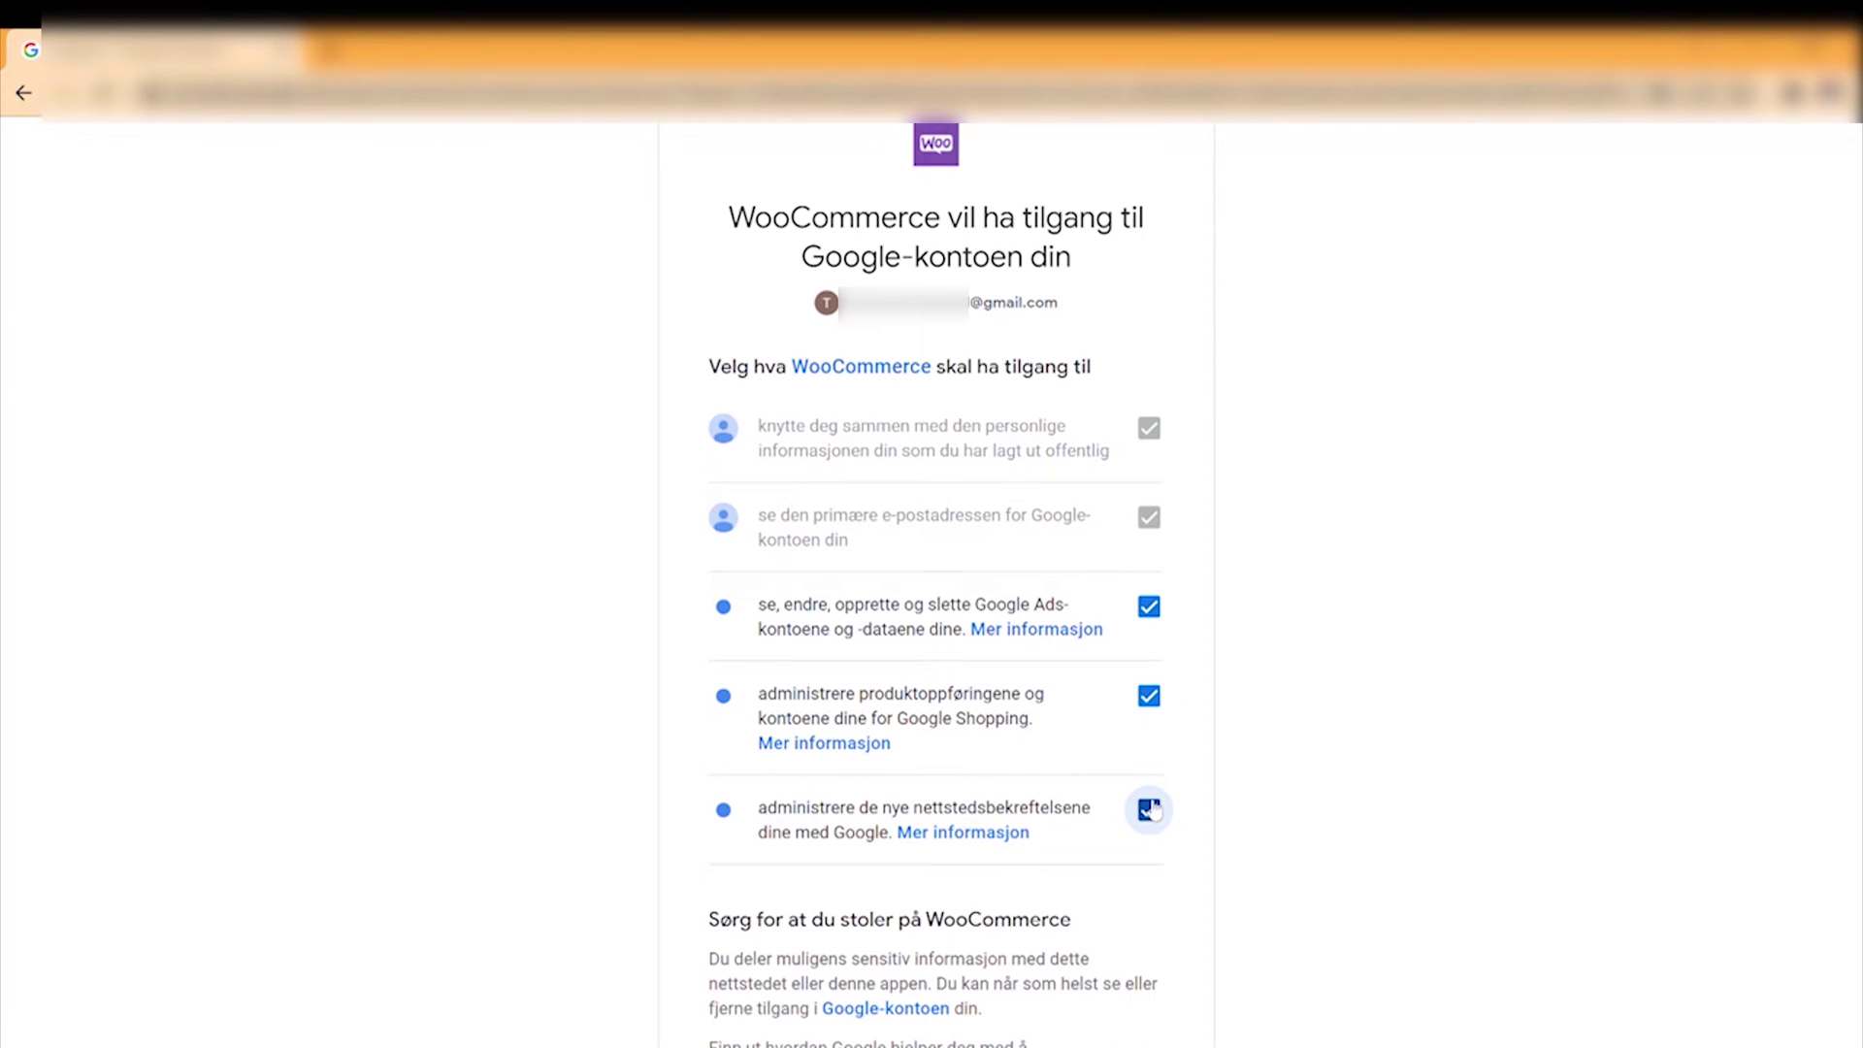
scroll(1146, 757, down, 4)
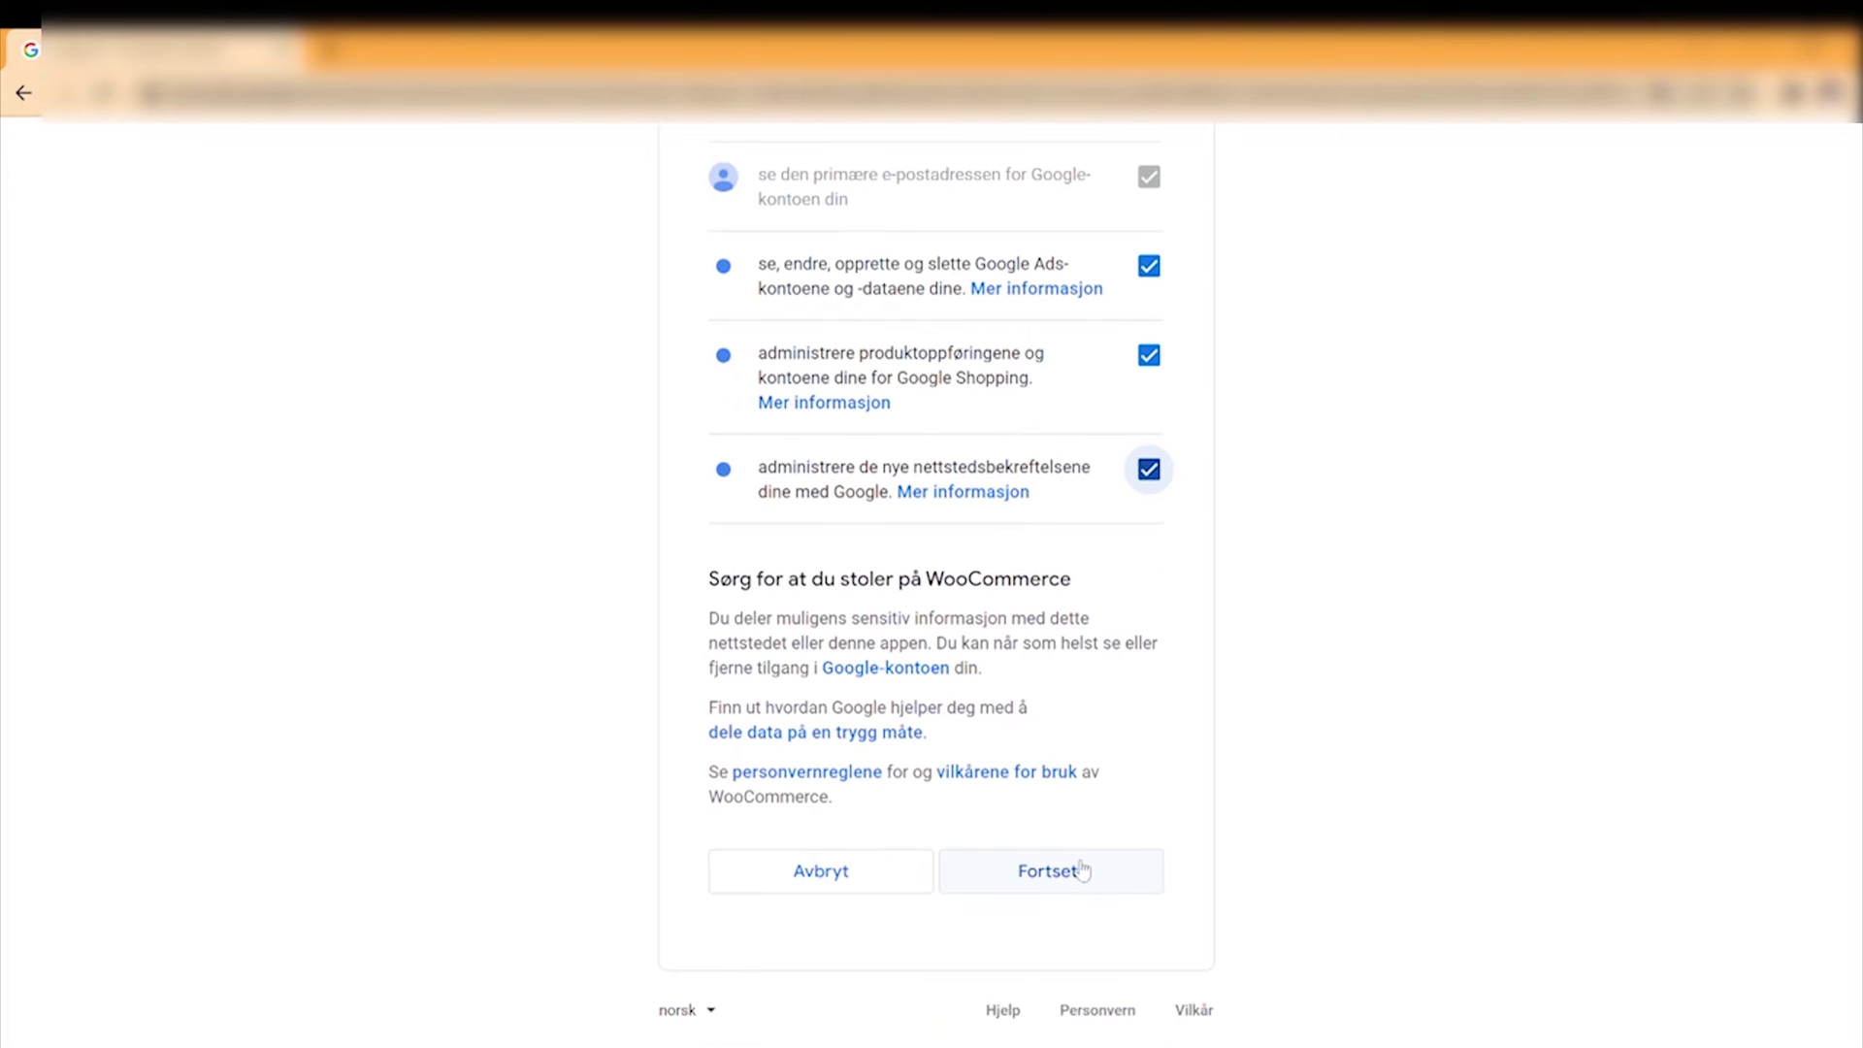
click(1079, 866)
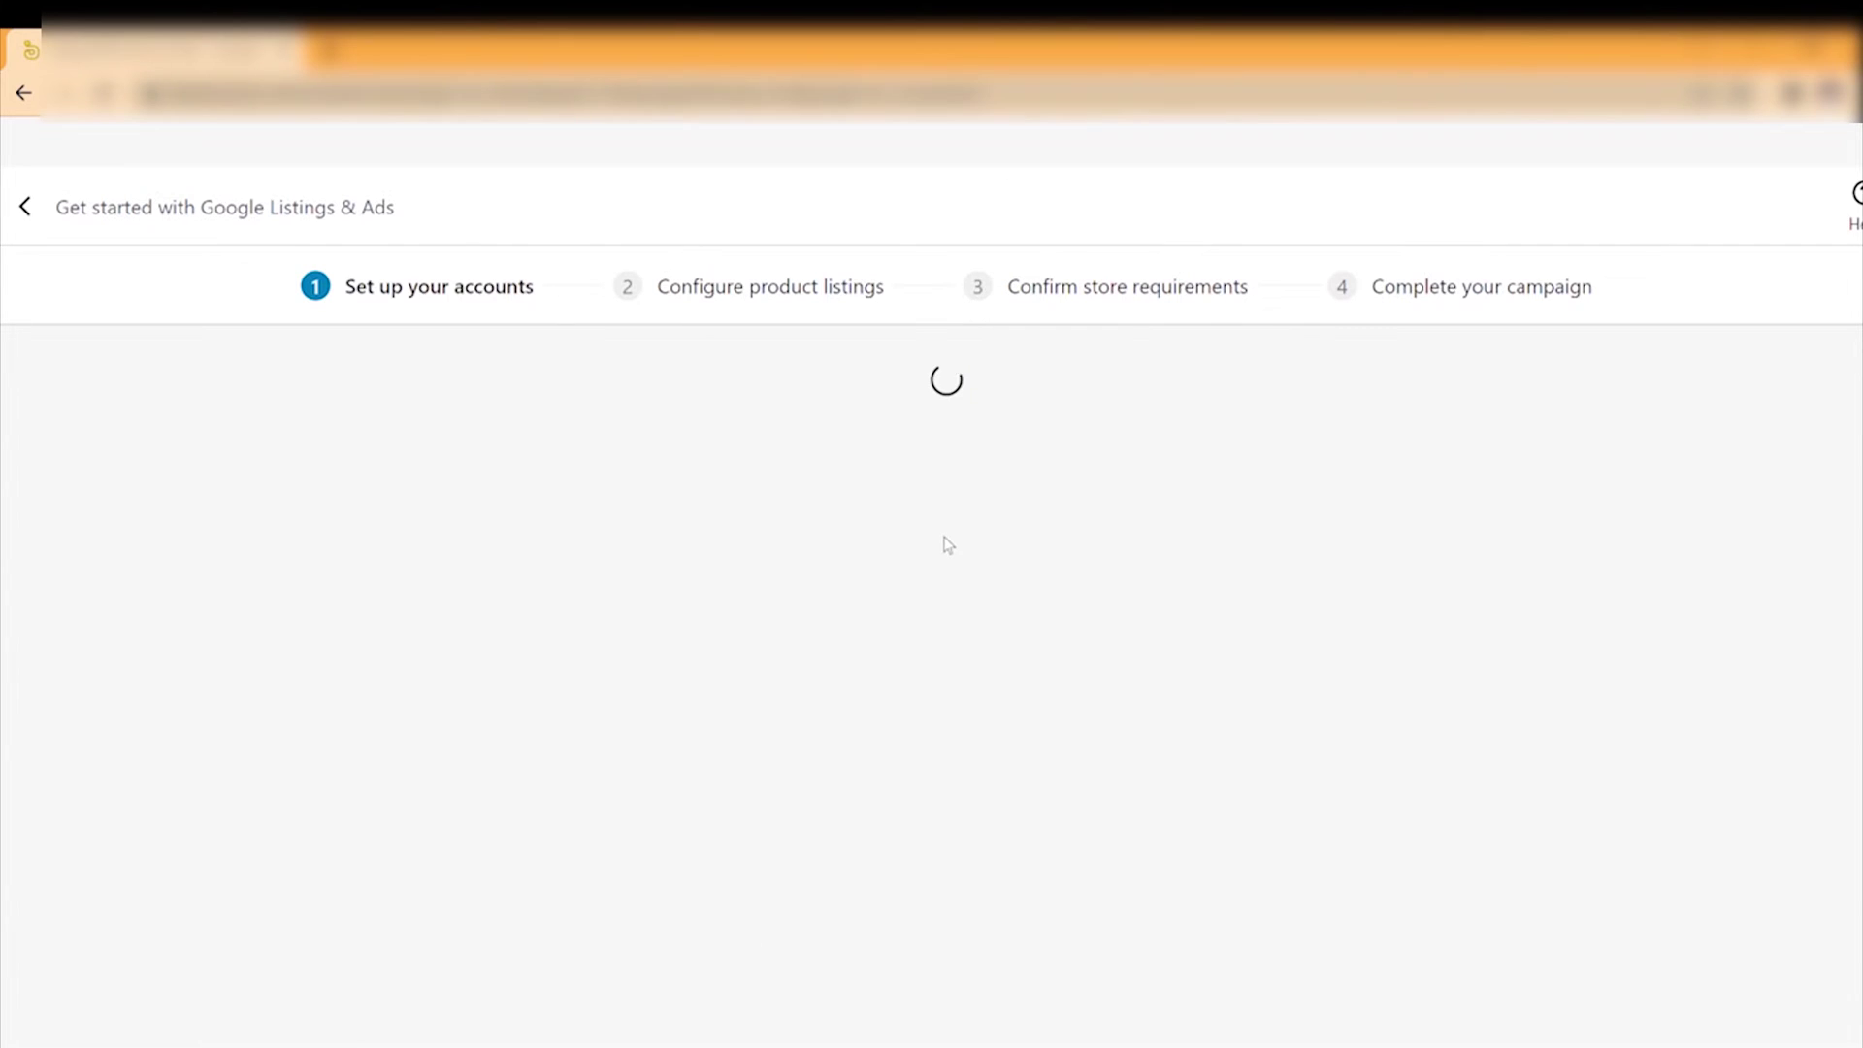
scroll(1231, 577, down, 3)
scroll(1230, 576, down, 2)
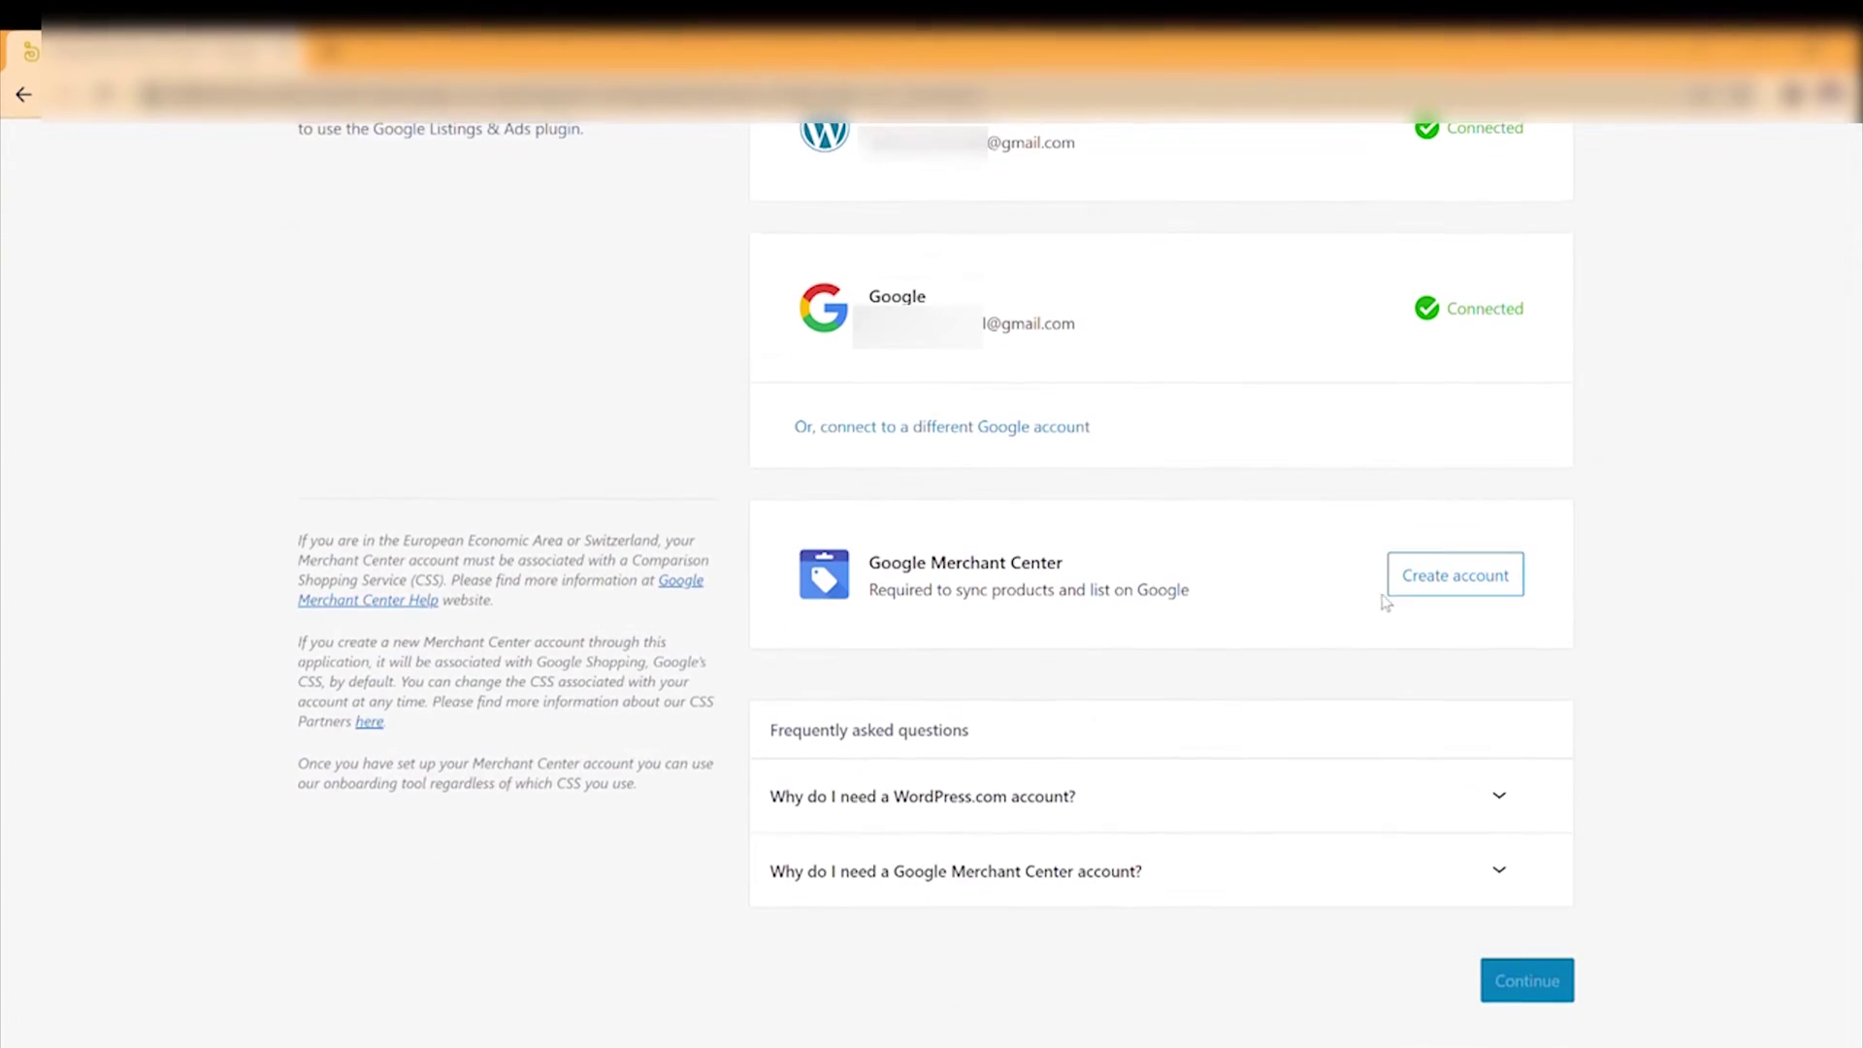
Create a Merchant Center account accepting its terms, reclaim the store URL, and continue
click(1463, 587)
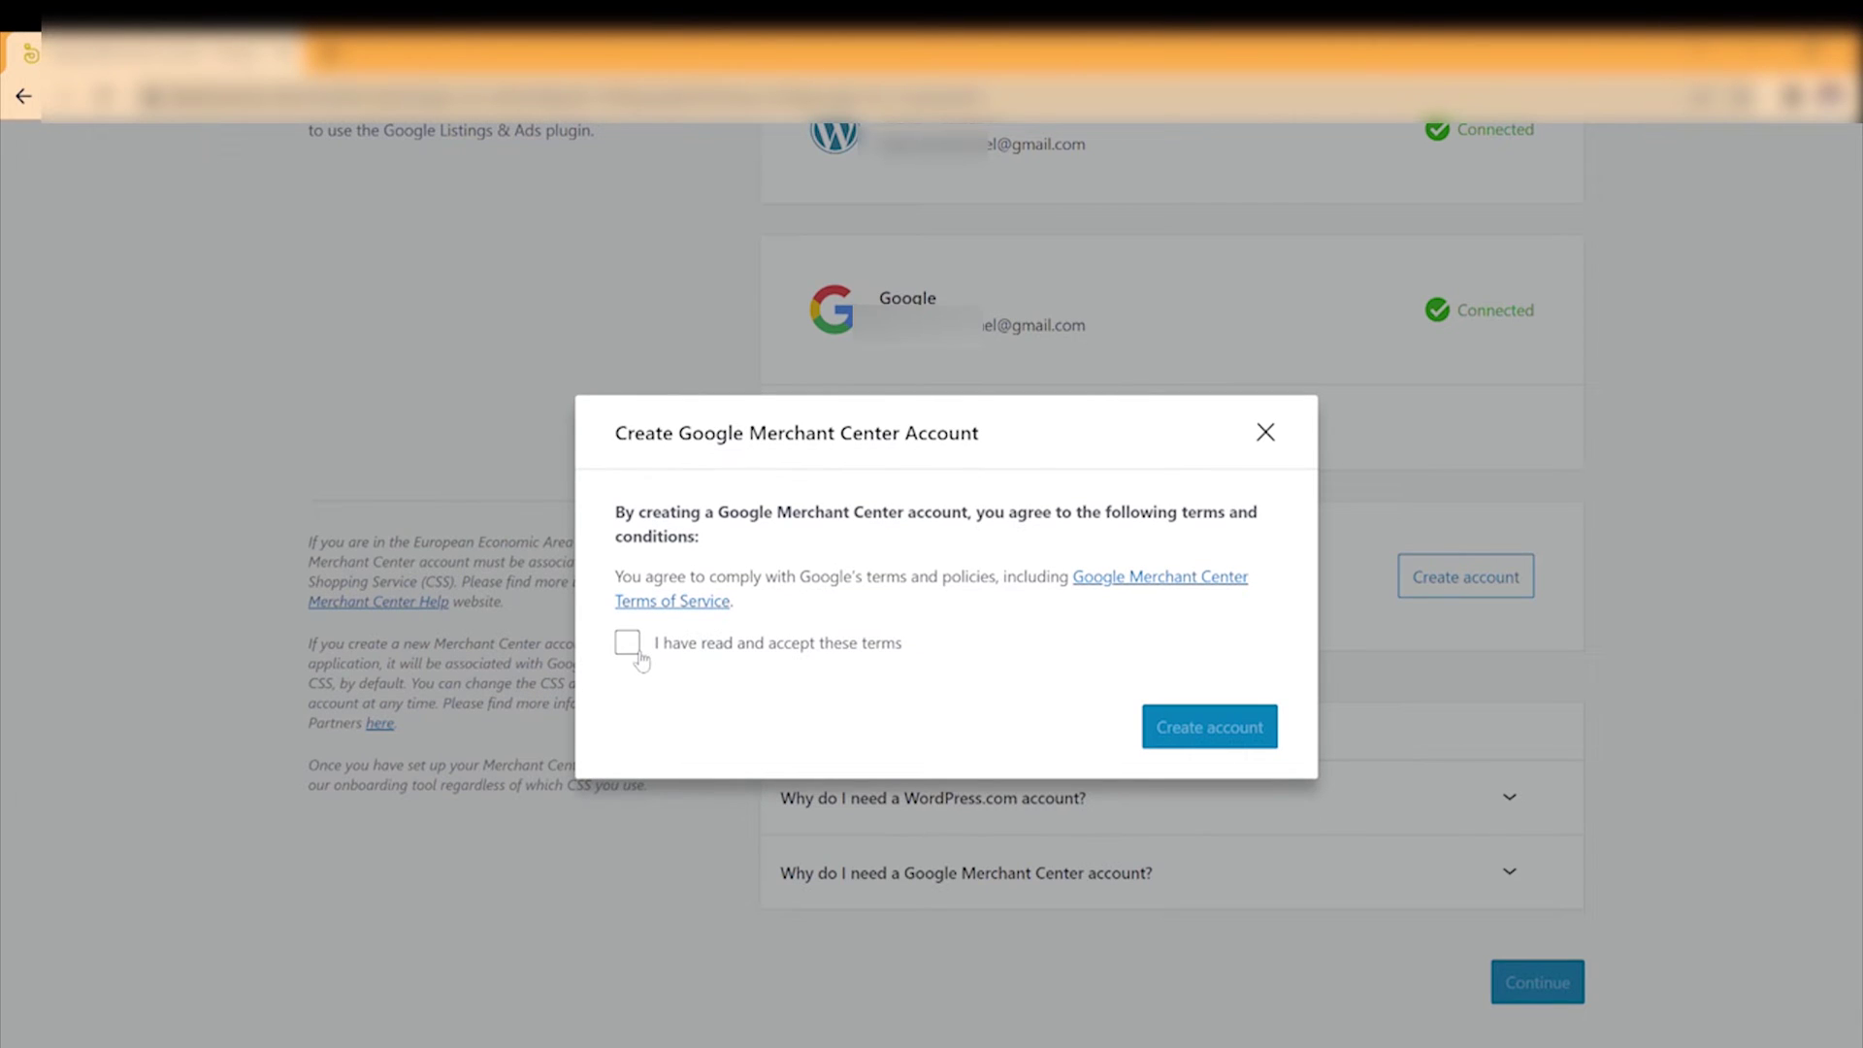
click(639, 652)
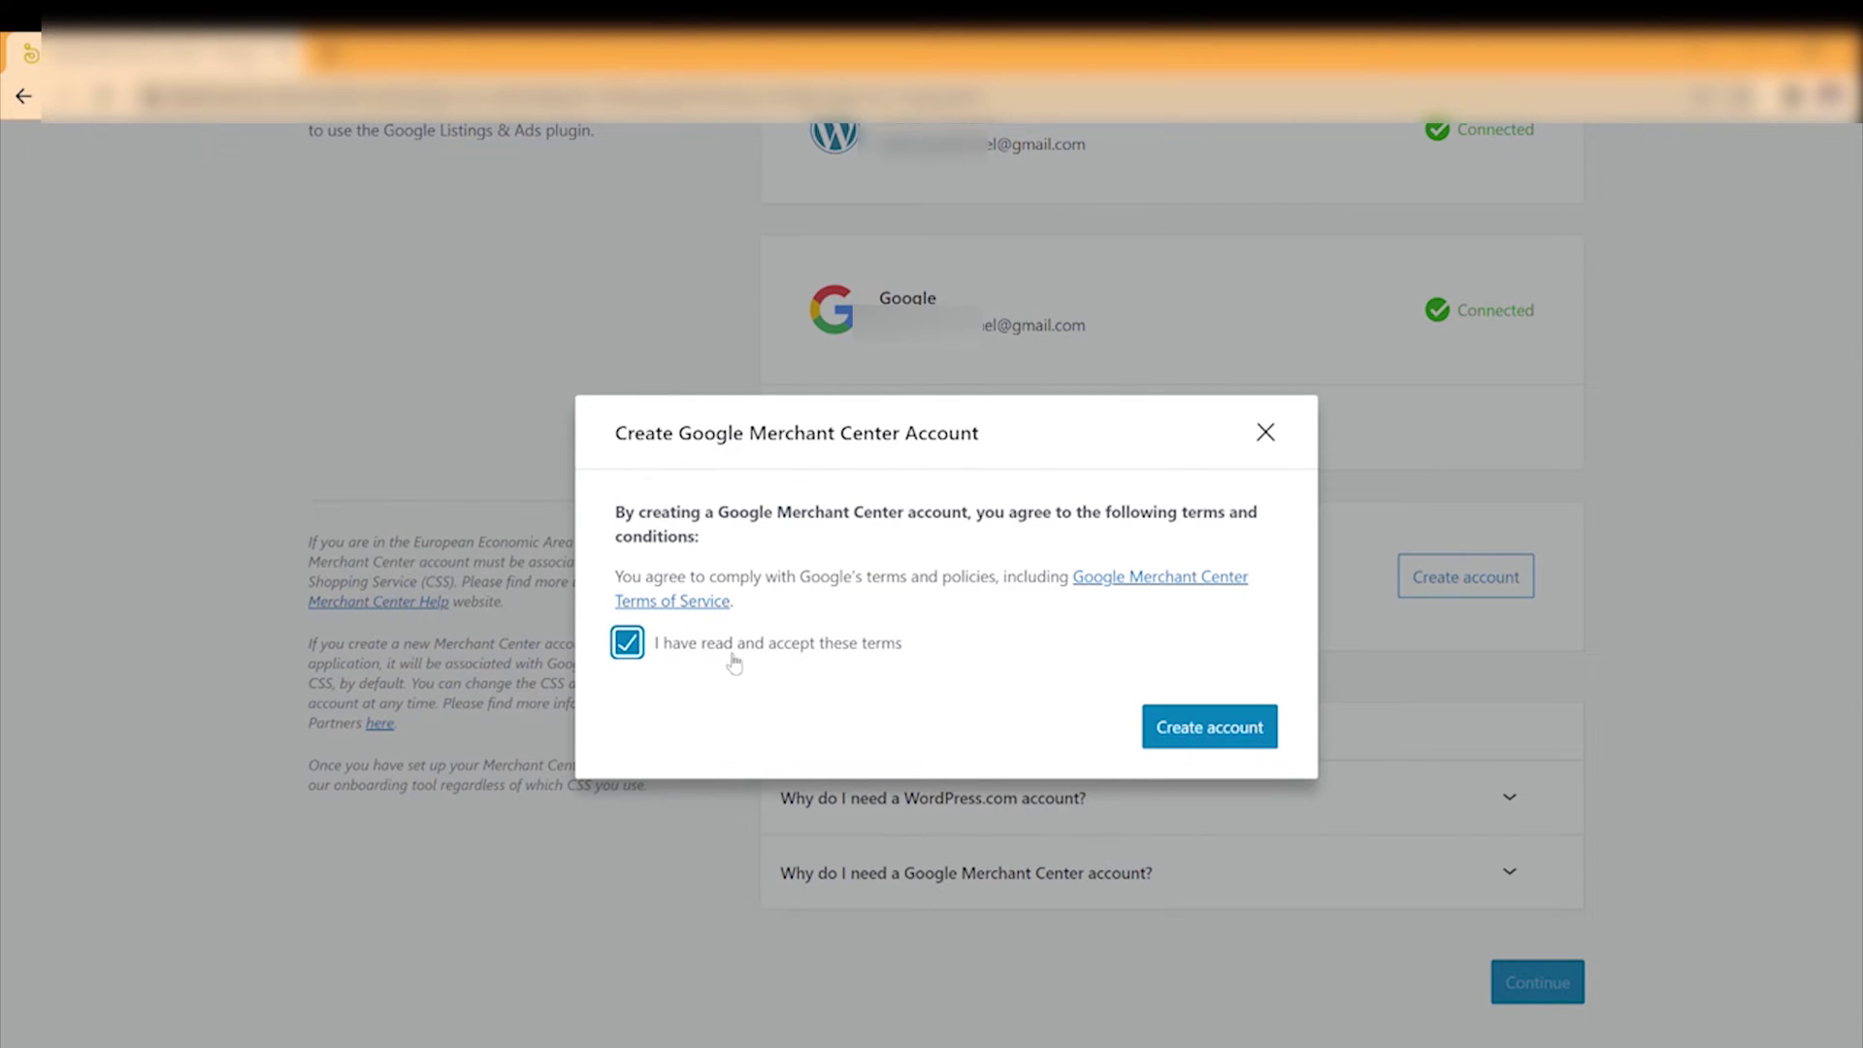
click(1237, 743)
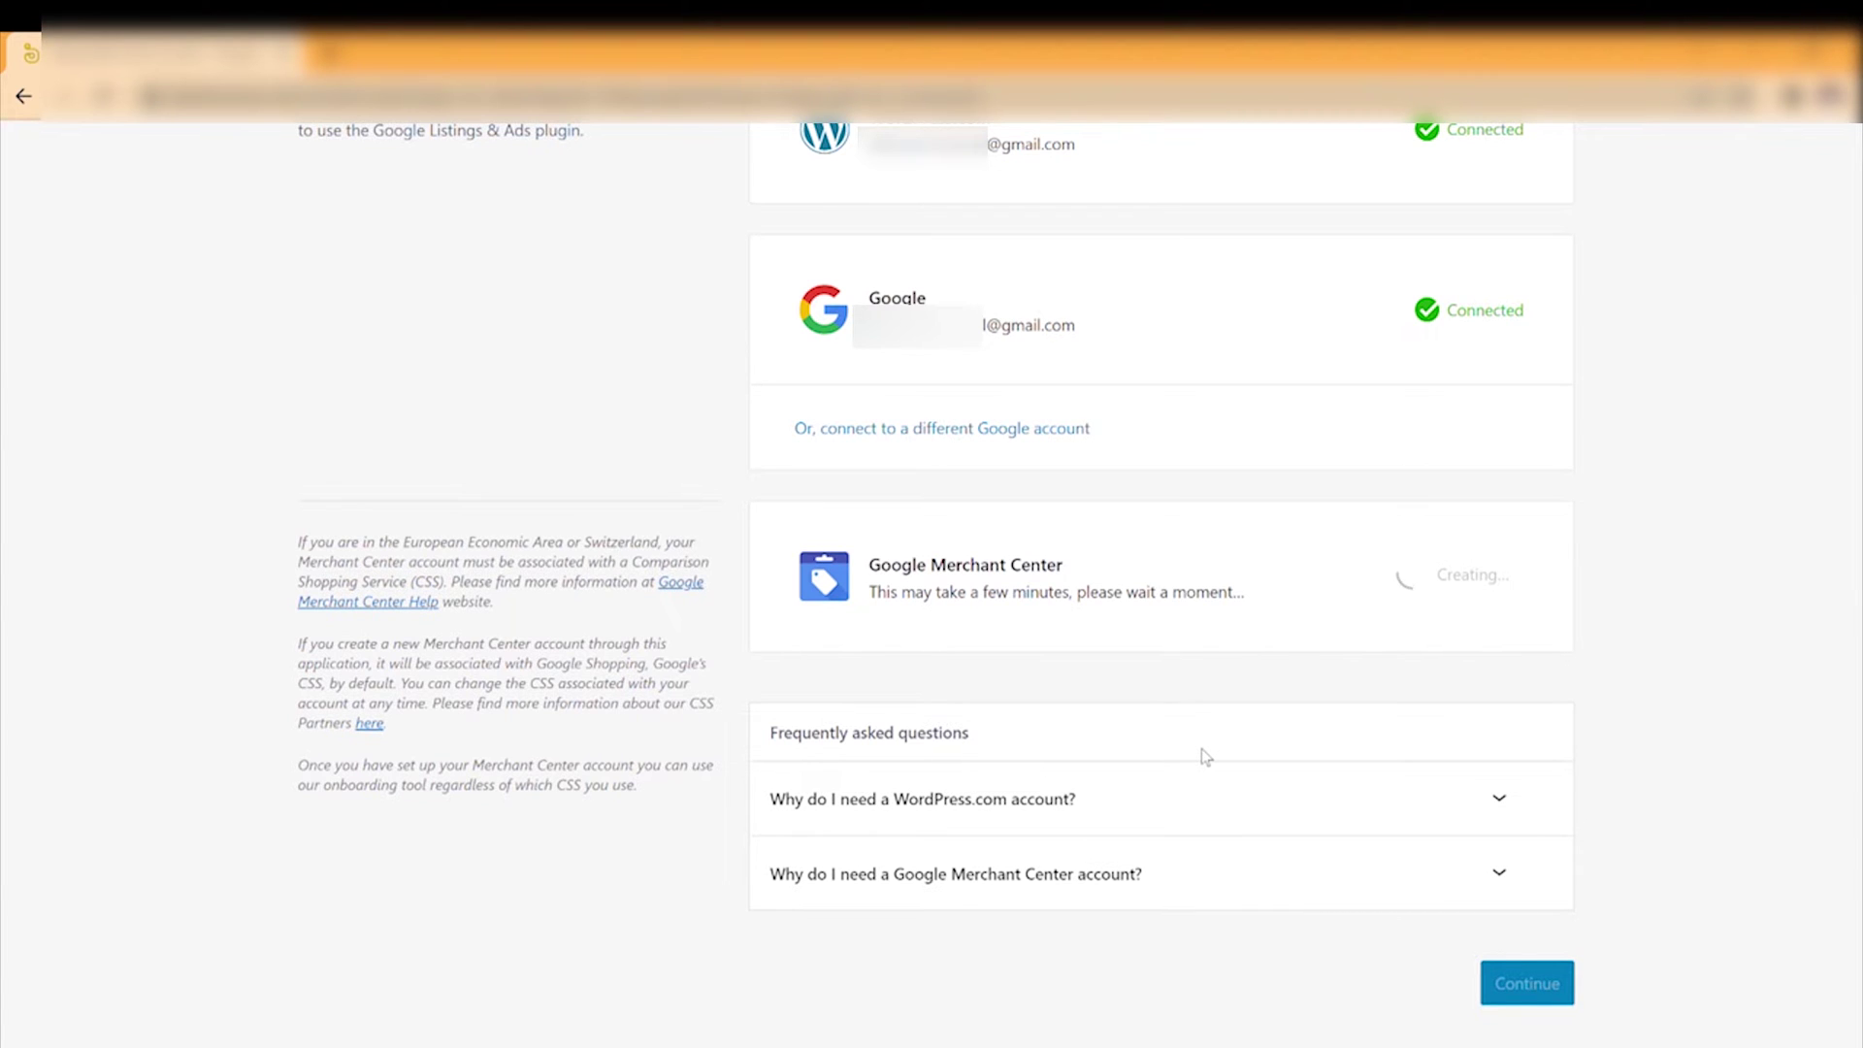
scroll(1243, 584, down, 3)
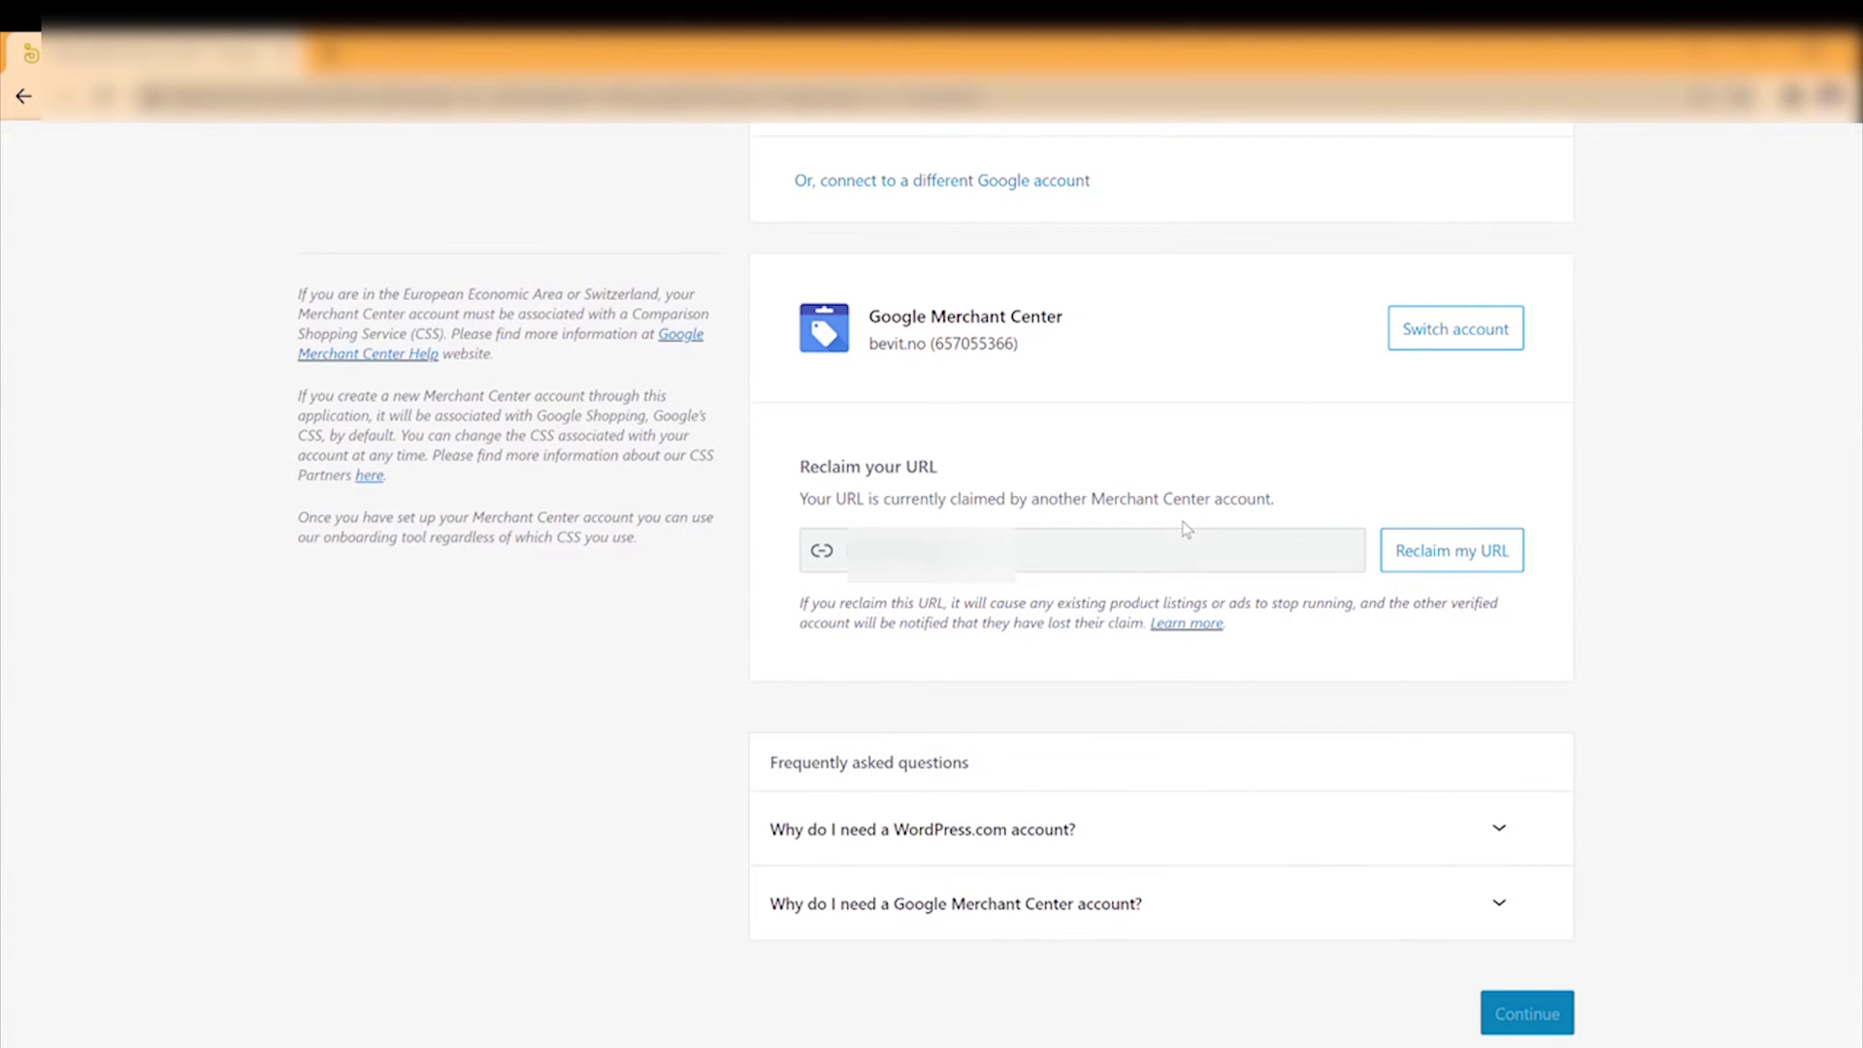
click(1458, 552)
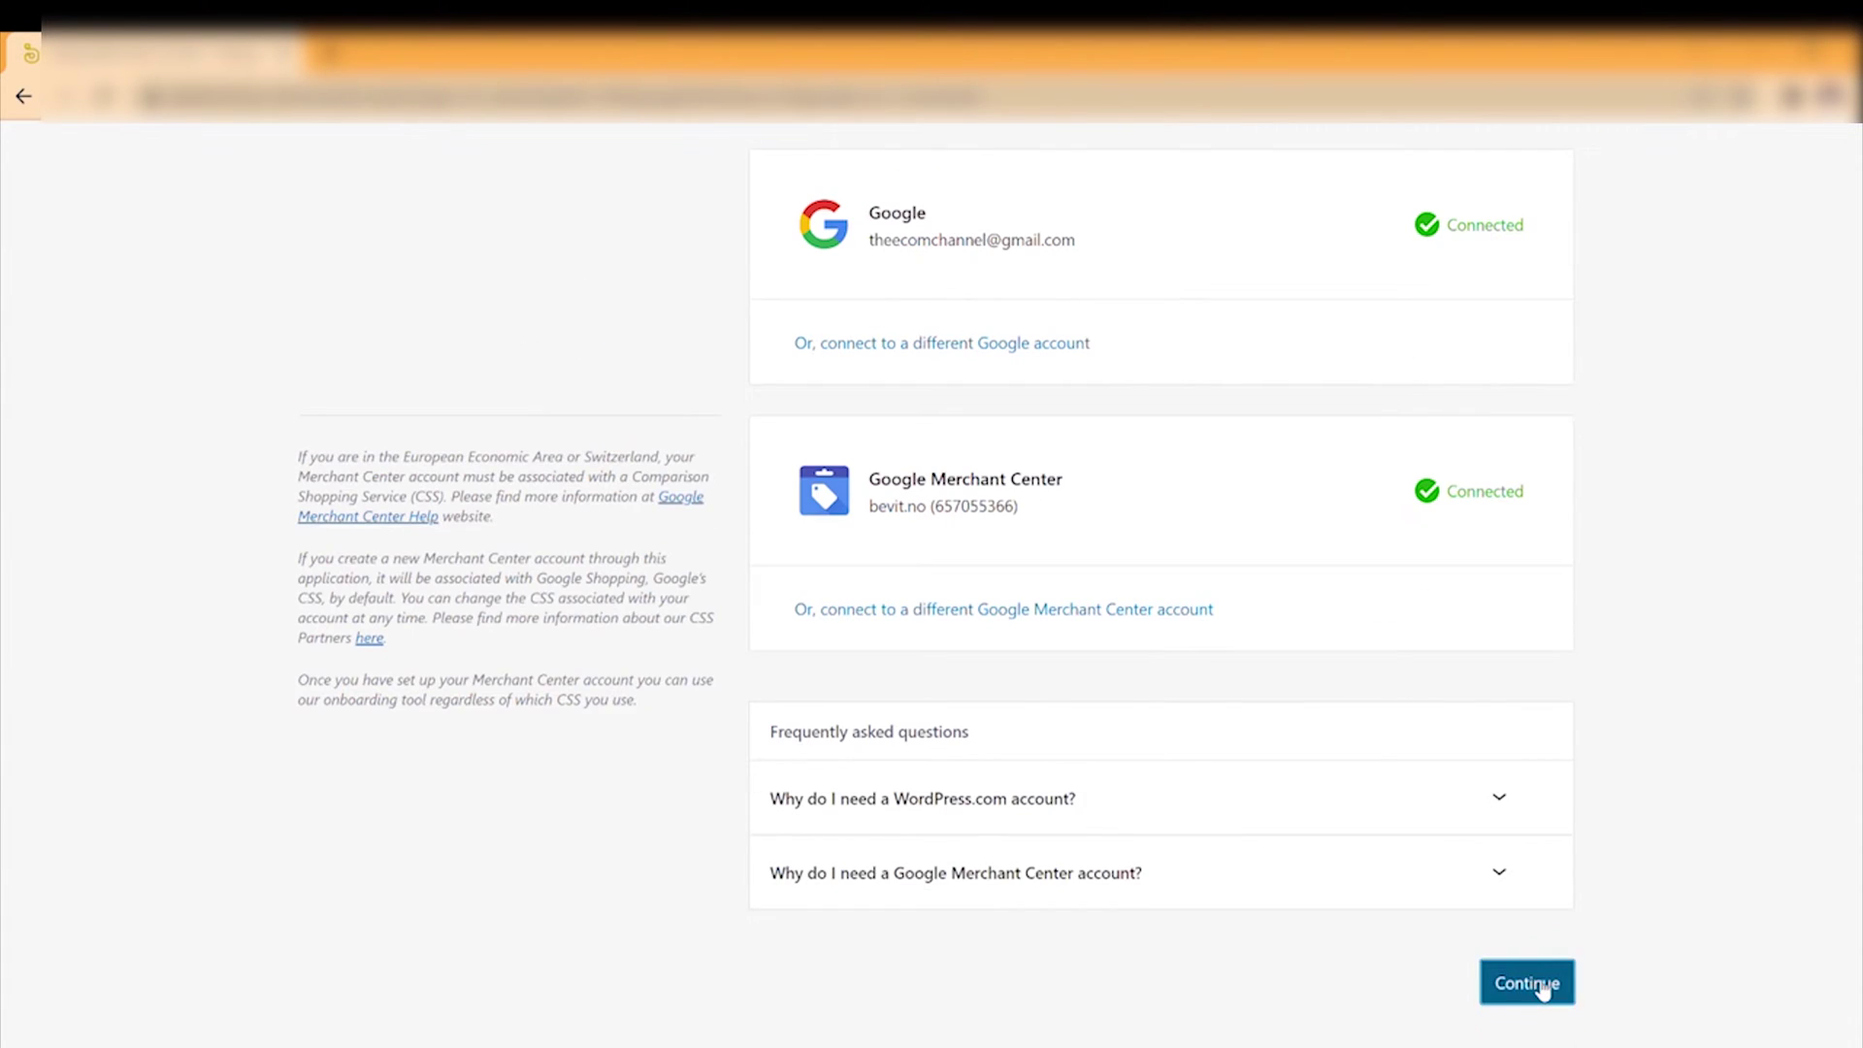
click(1543, 987)
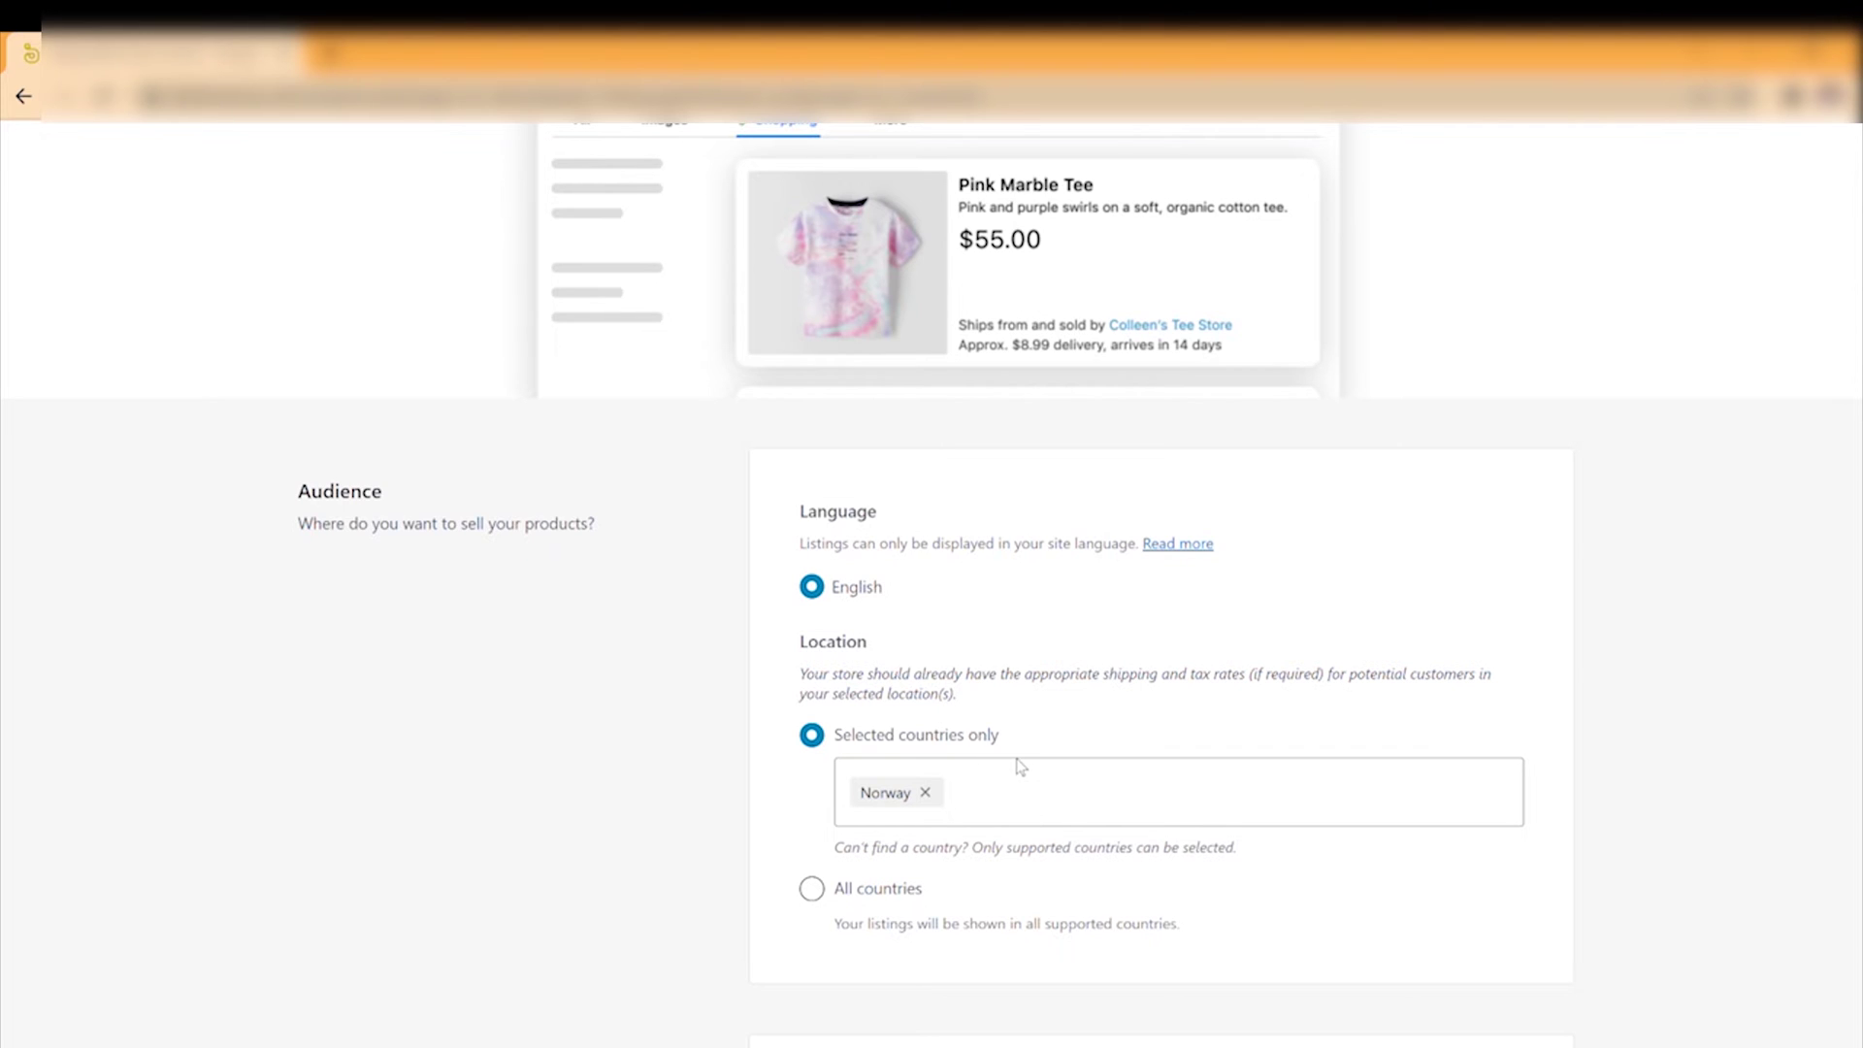
Review the country list and leave Norway as the only selected country
scroll(937, 765, down, 3)
click(984, 554)
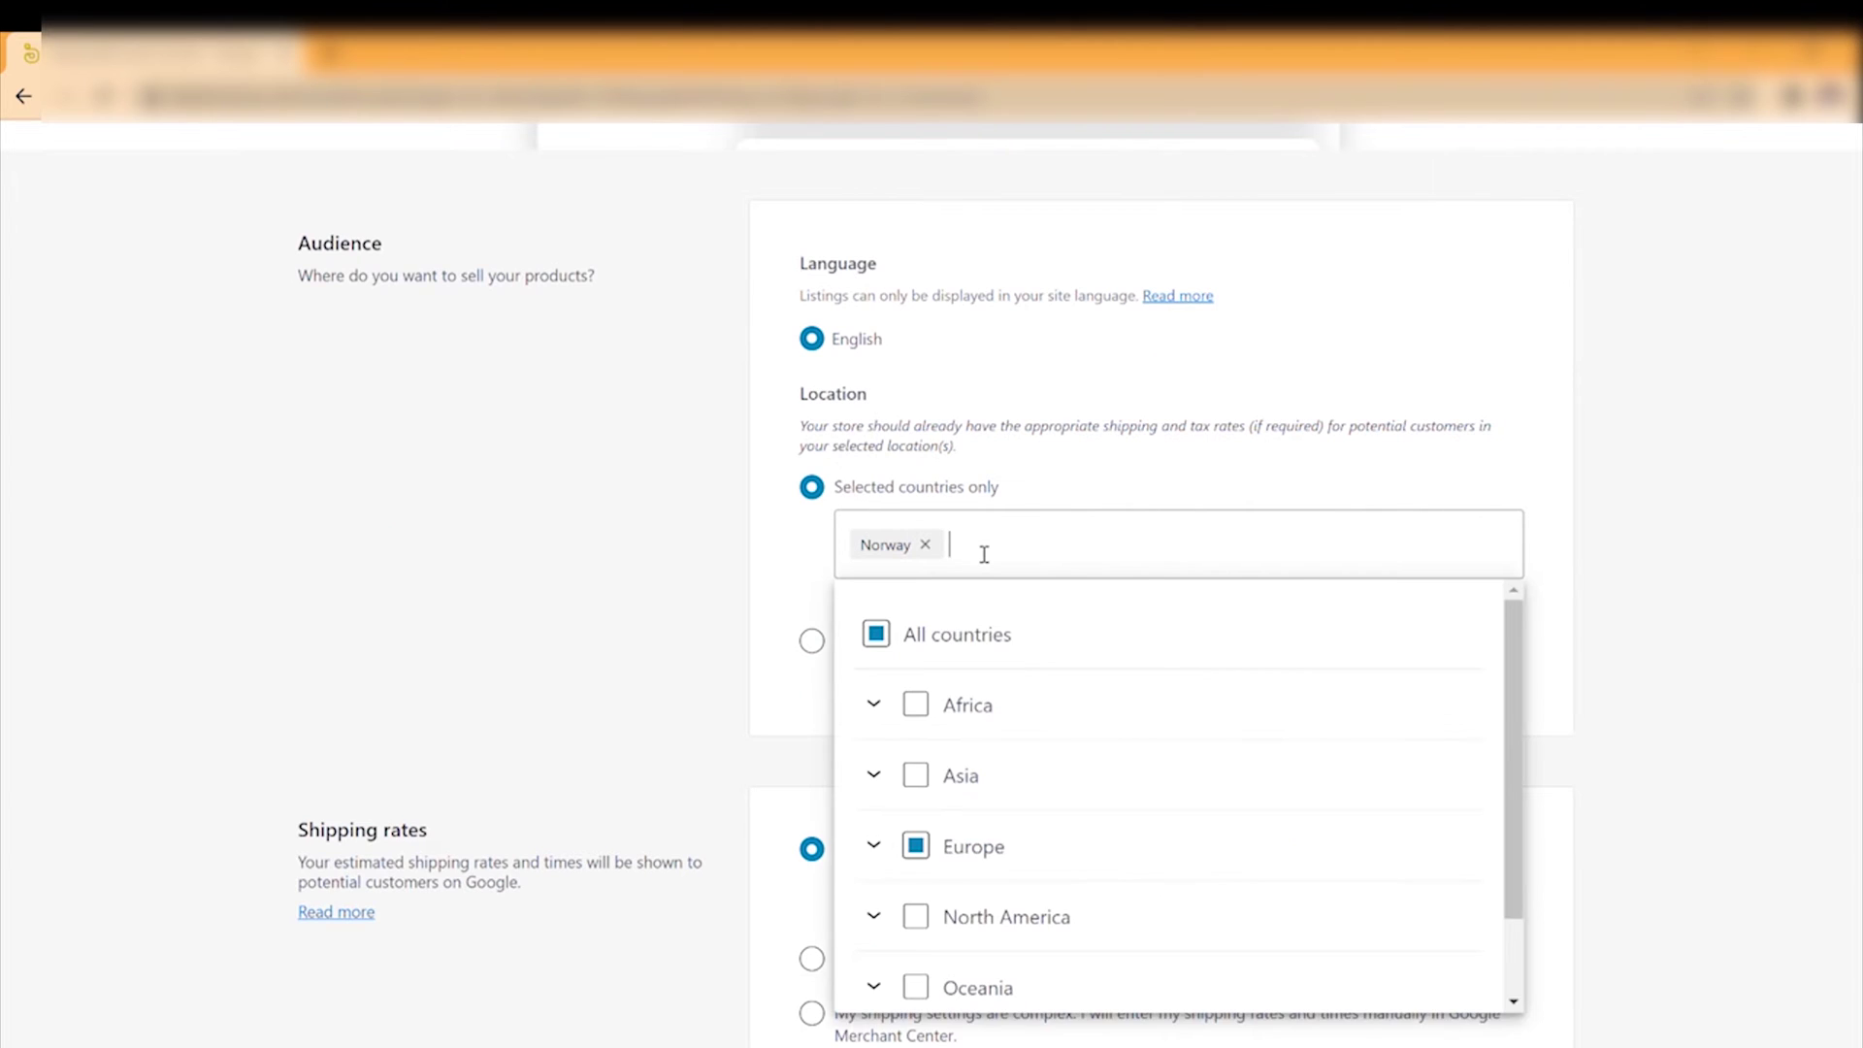
scroll(956, 757, down, 1)
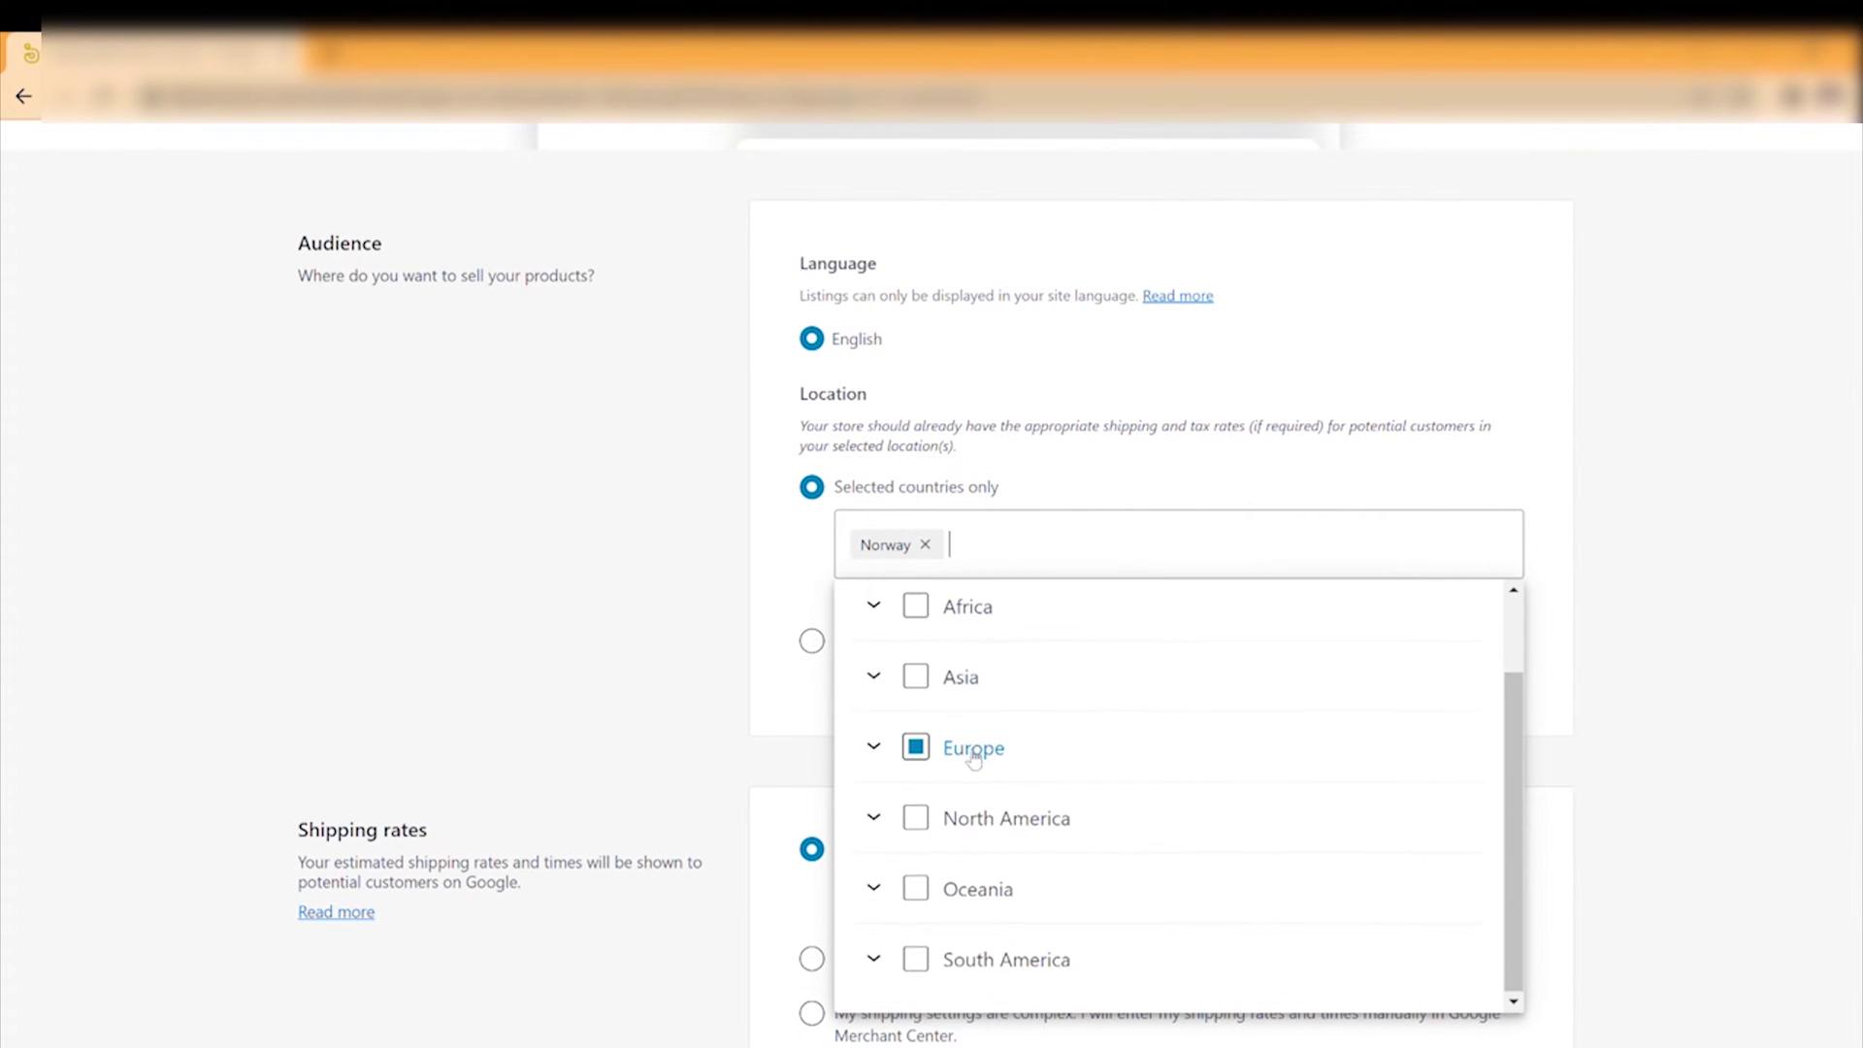
click(645, 633)
Set Norway's shipping time to 7 days and continue to store requirements
scroll(883, 685, down, 3)
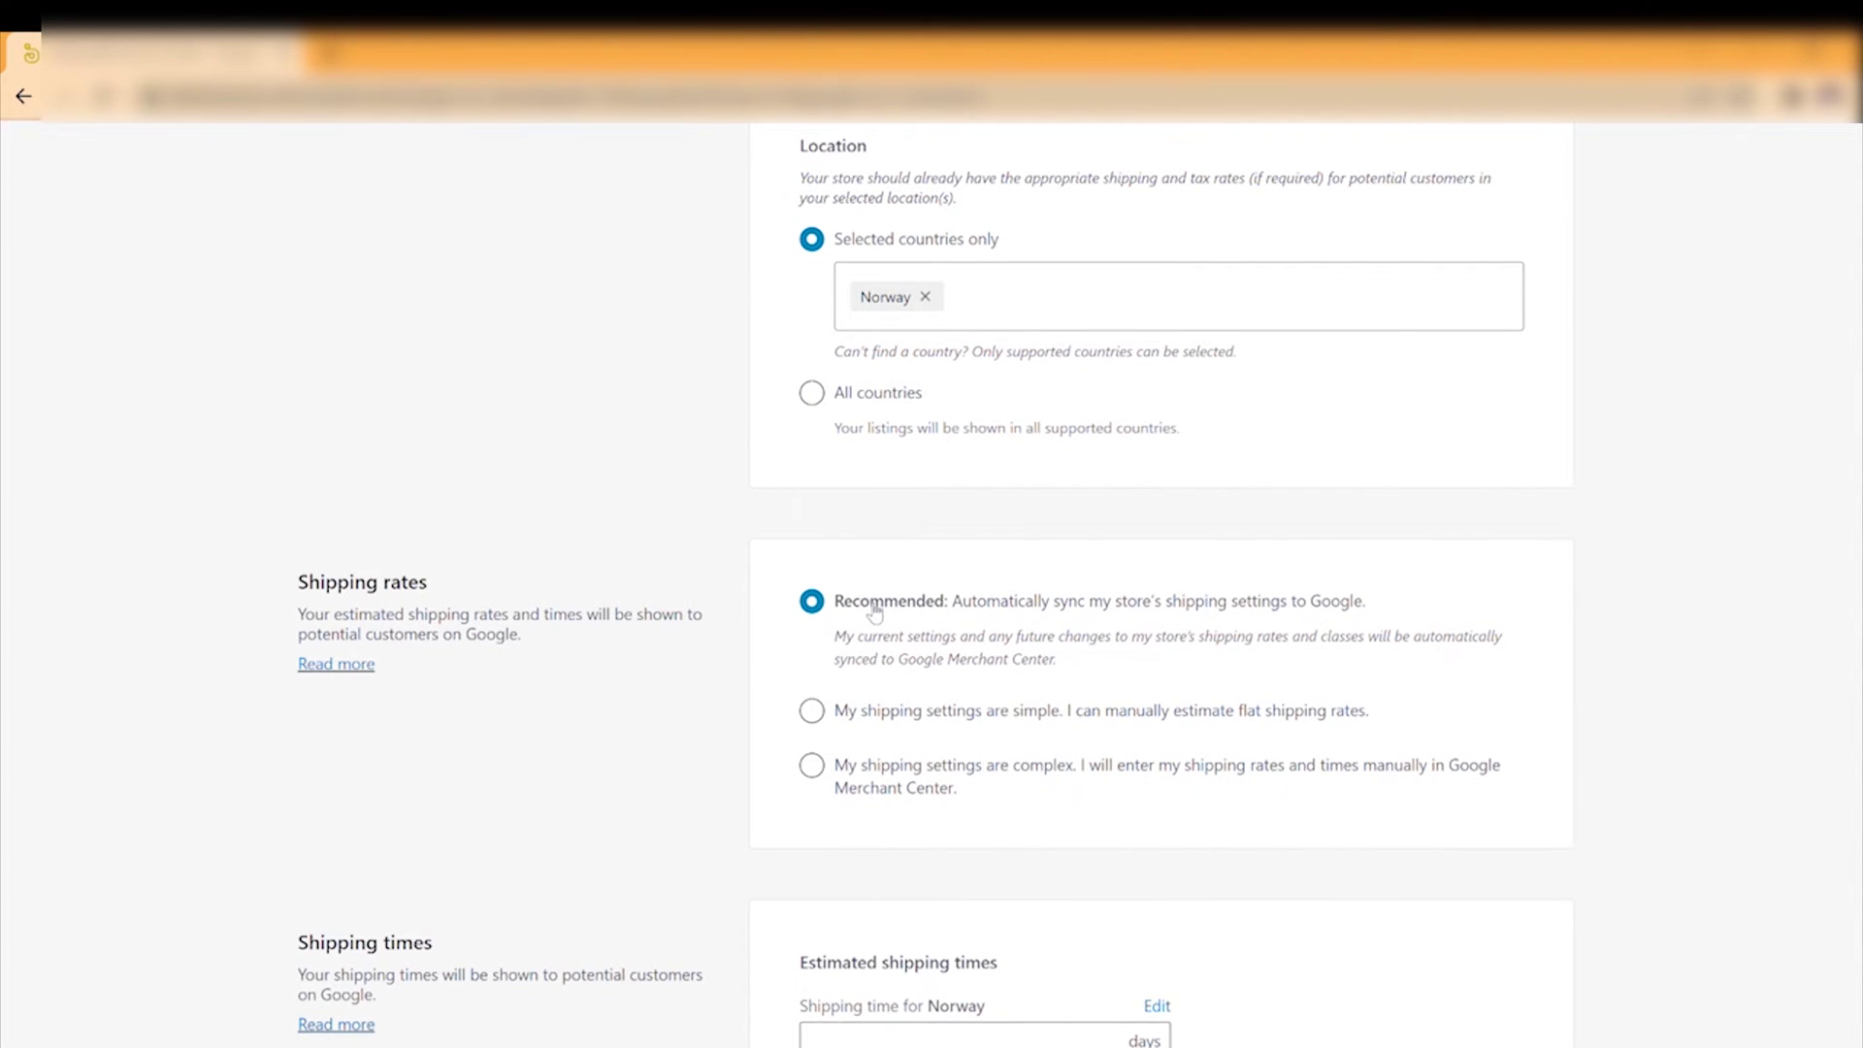
scroll(876, 611, down, 3)
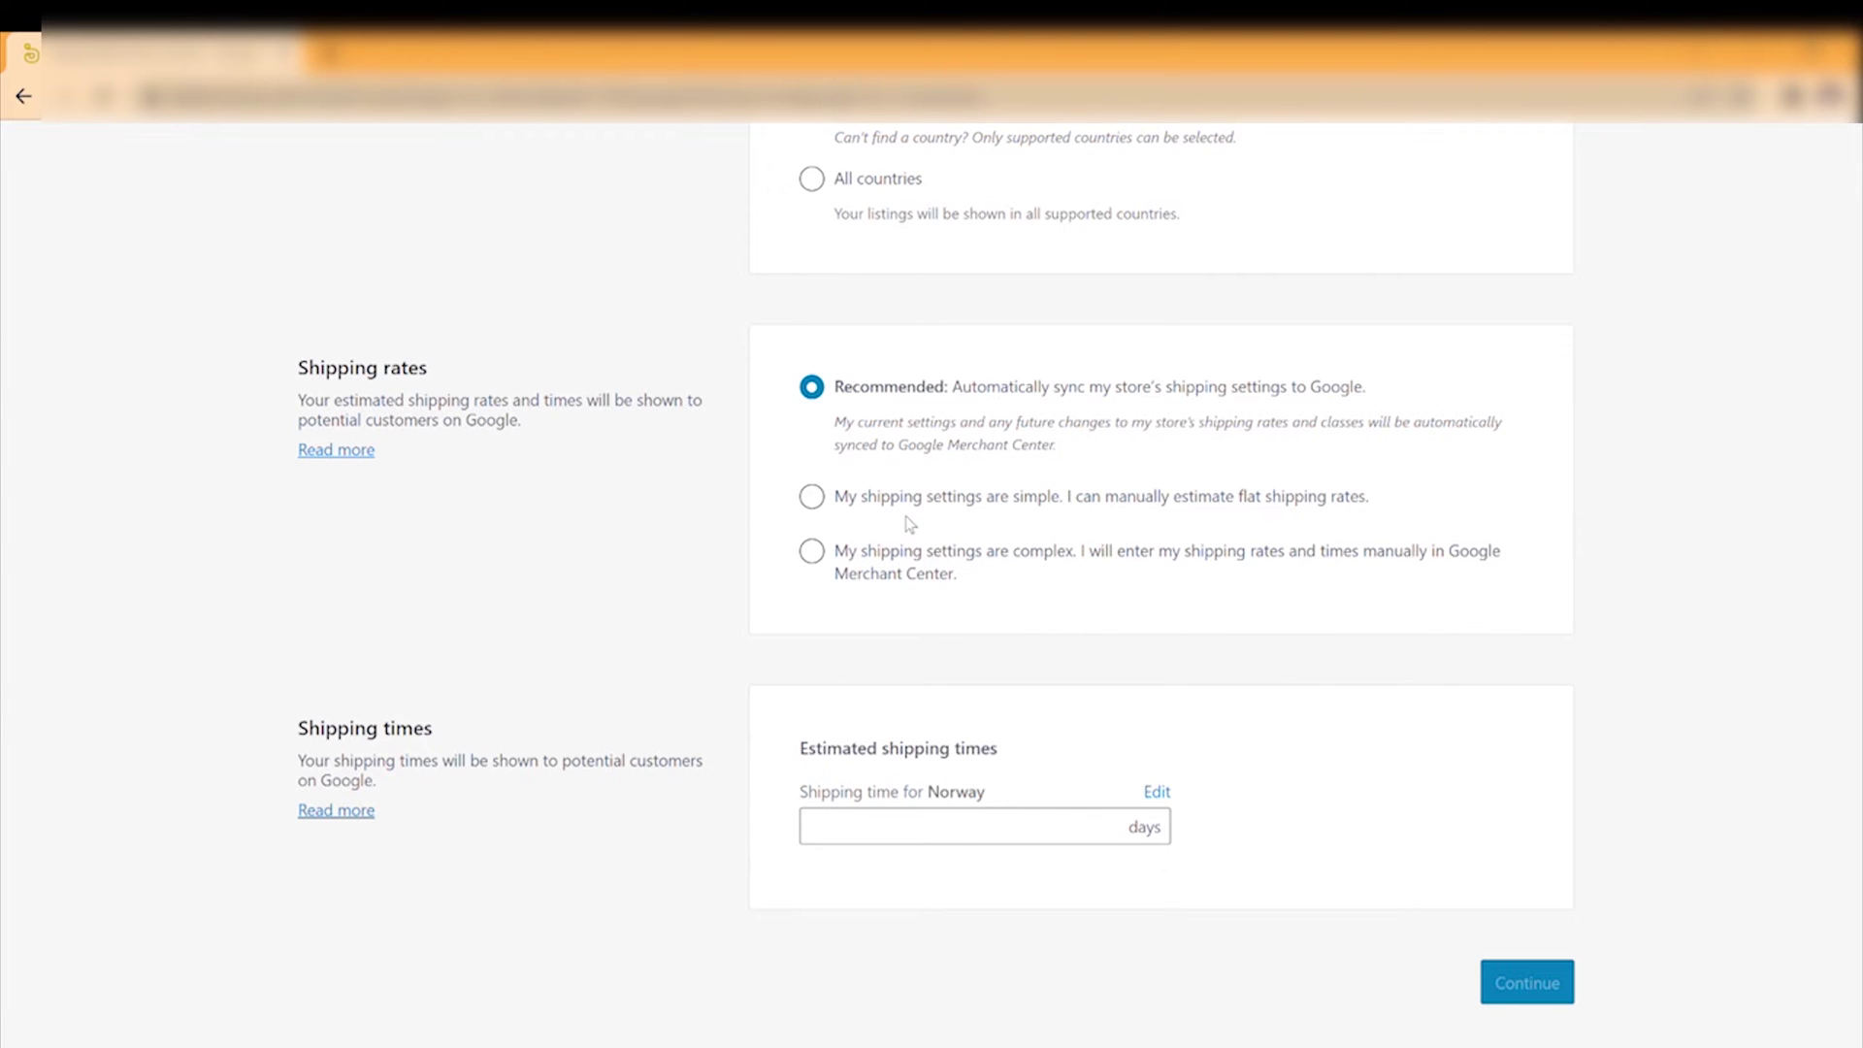
click(963, 824)
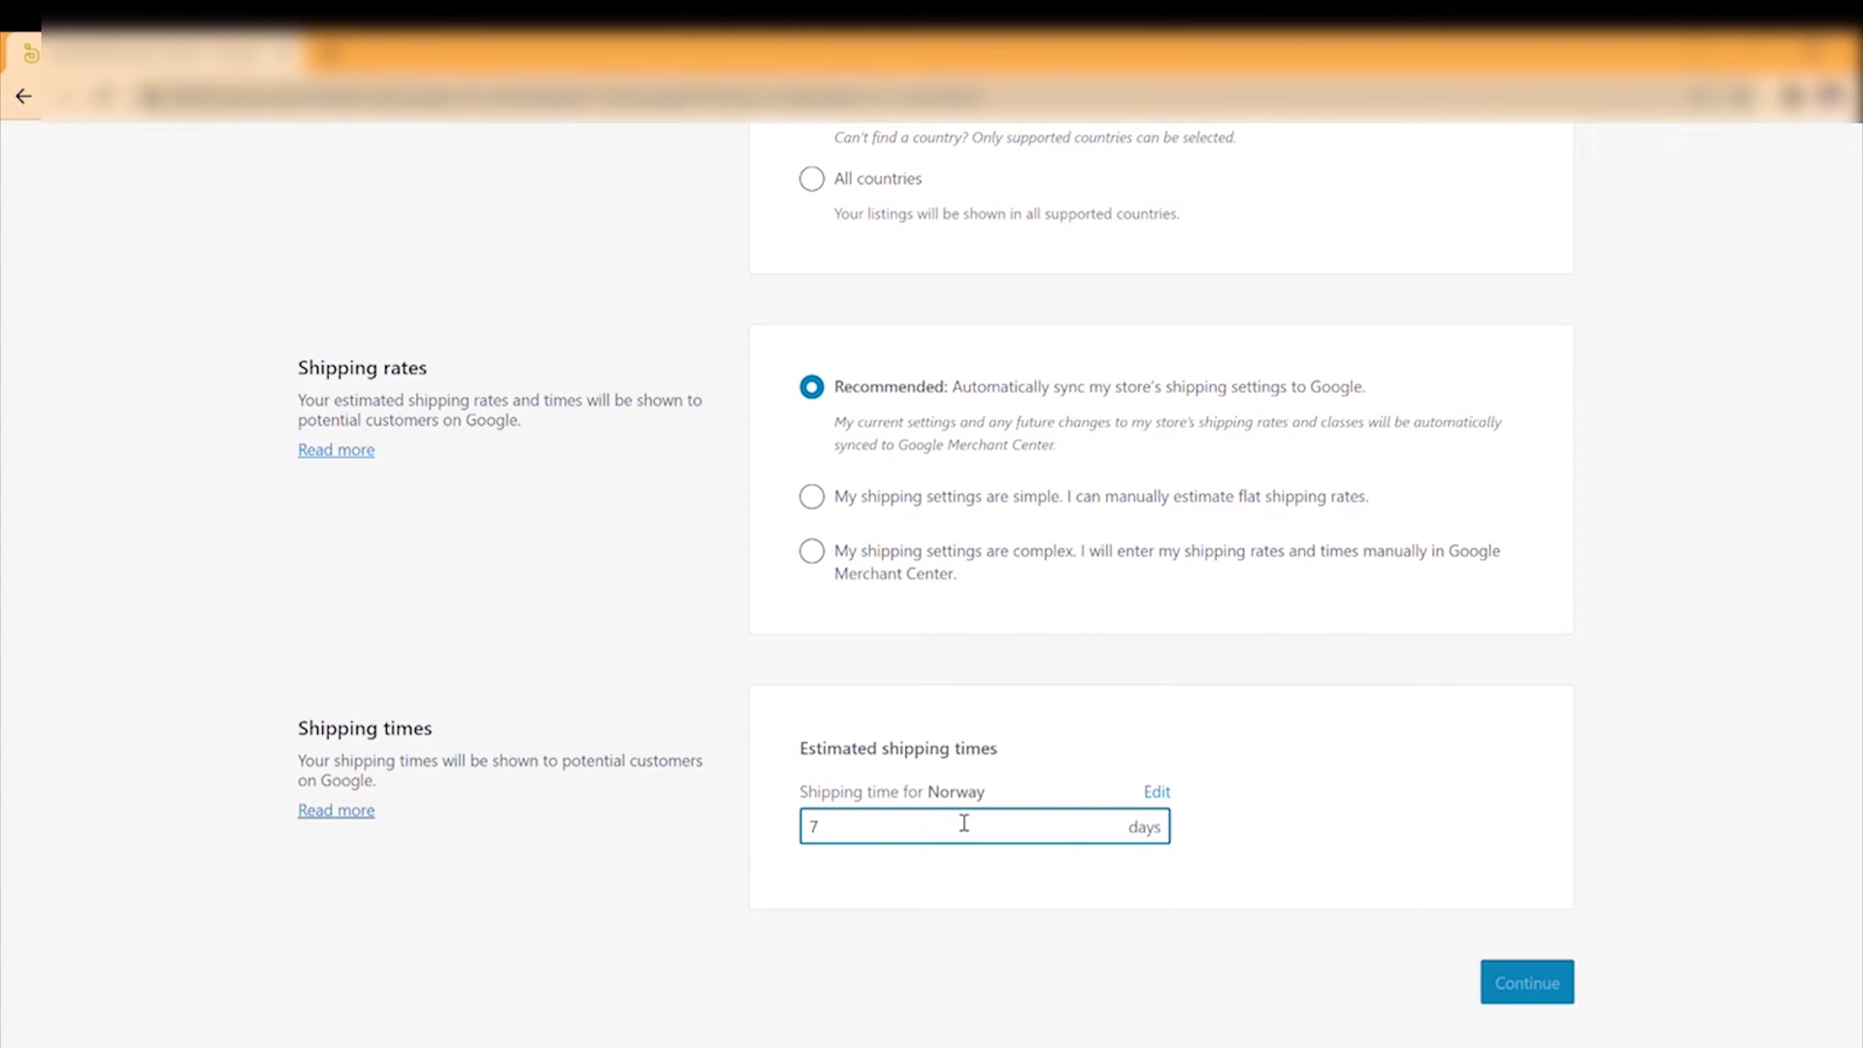
click(1123, 970)
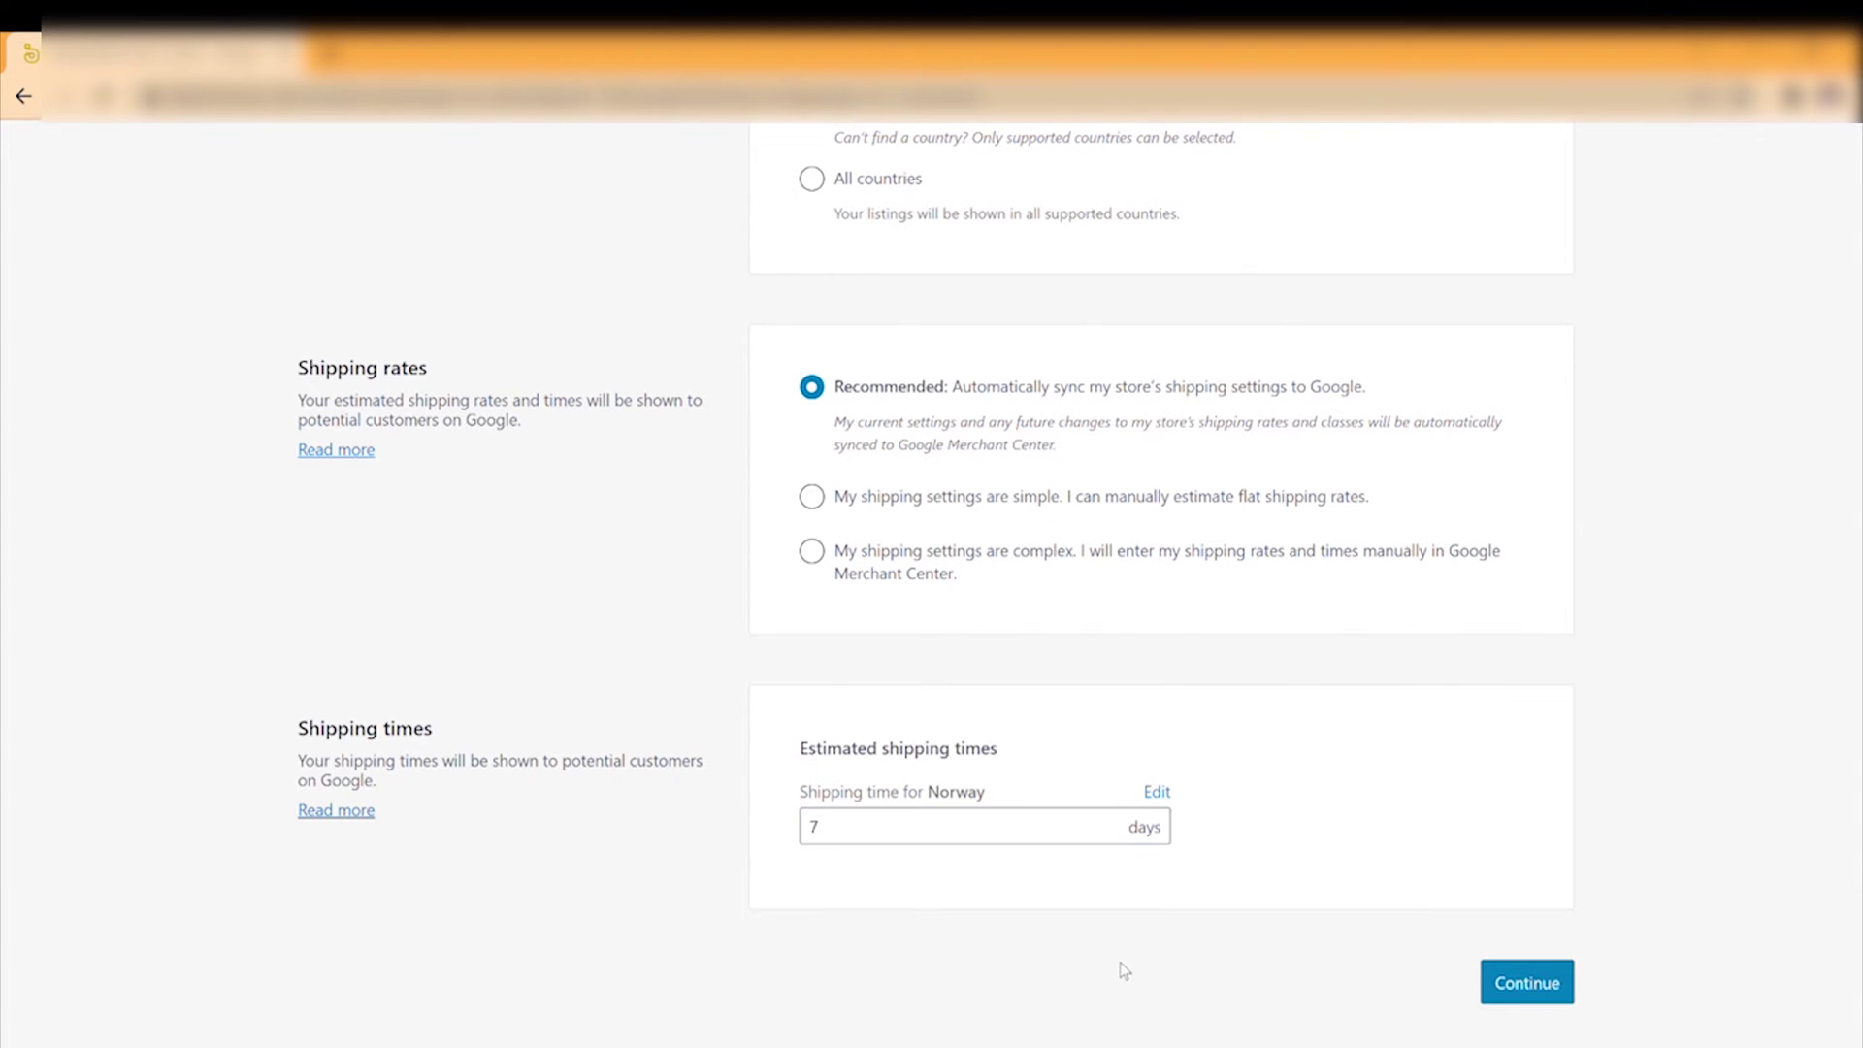
click(1482, 983)
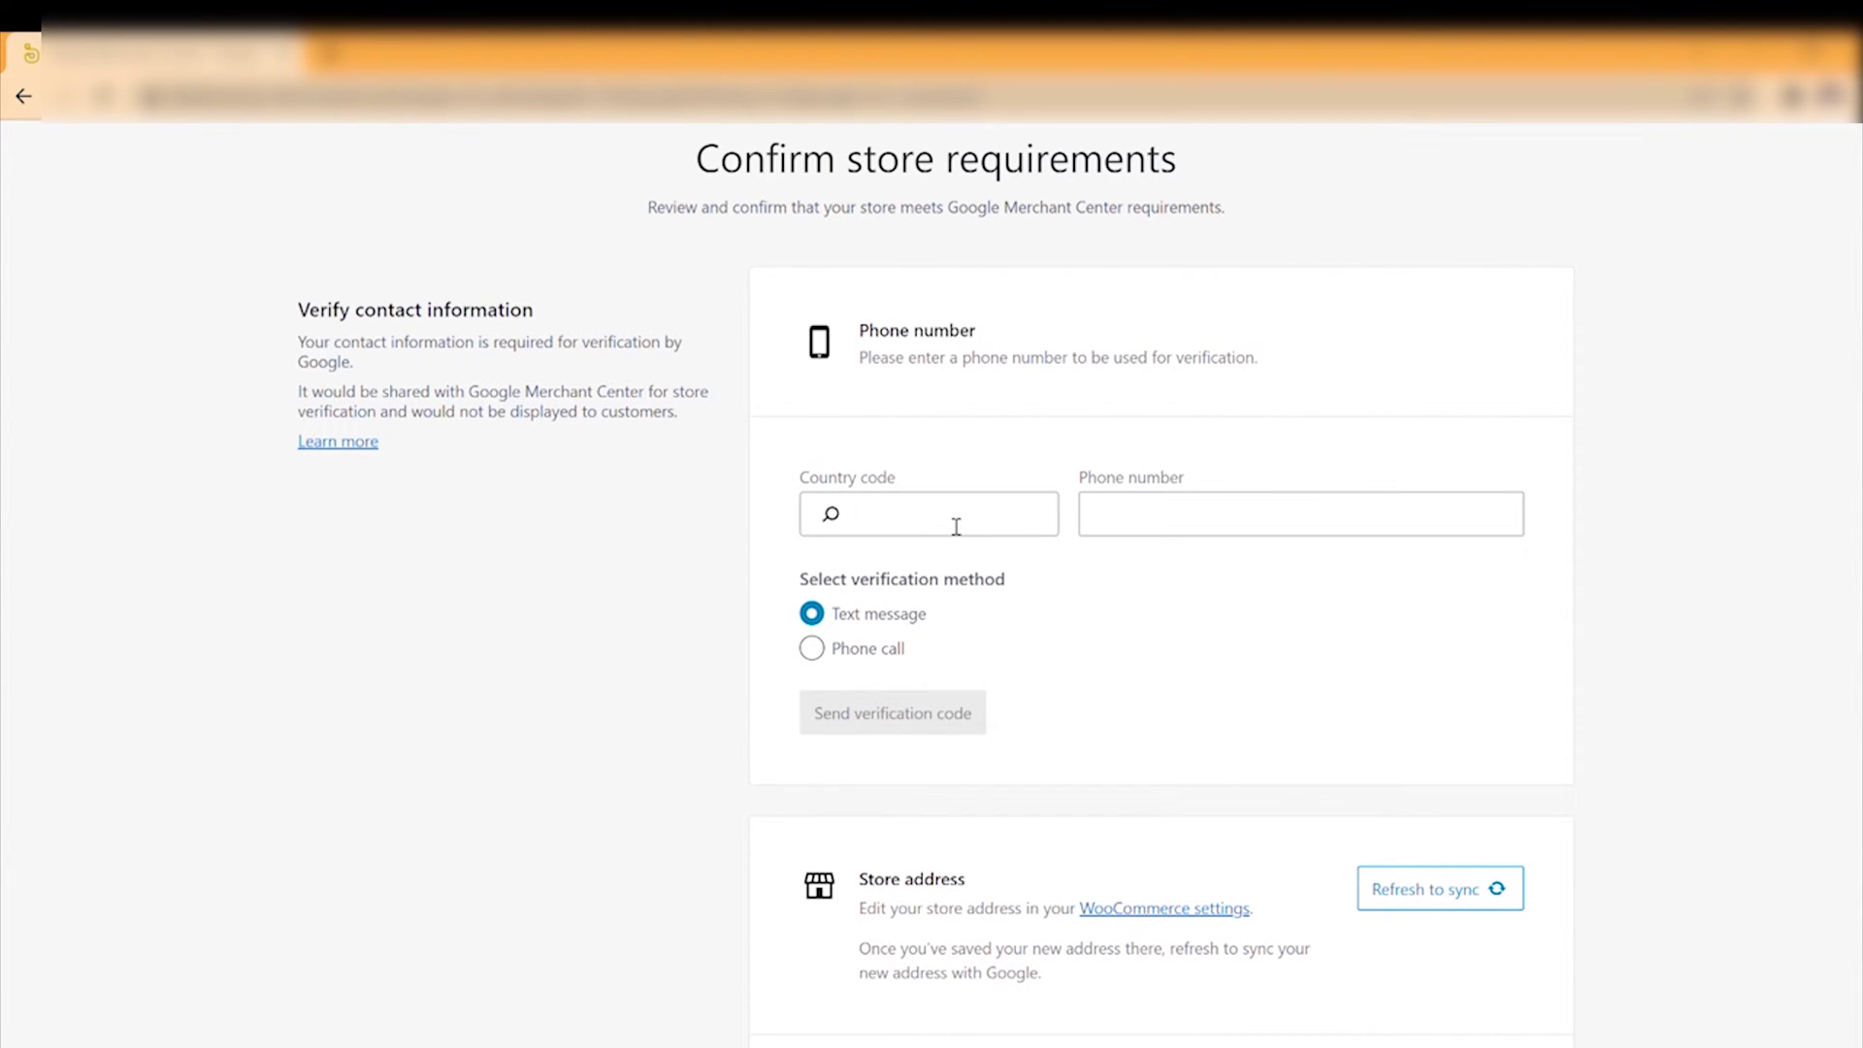
Choose the phone country code and start entering the store's phone number
click(955, 525)
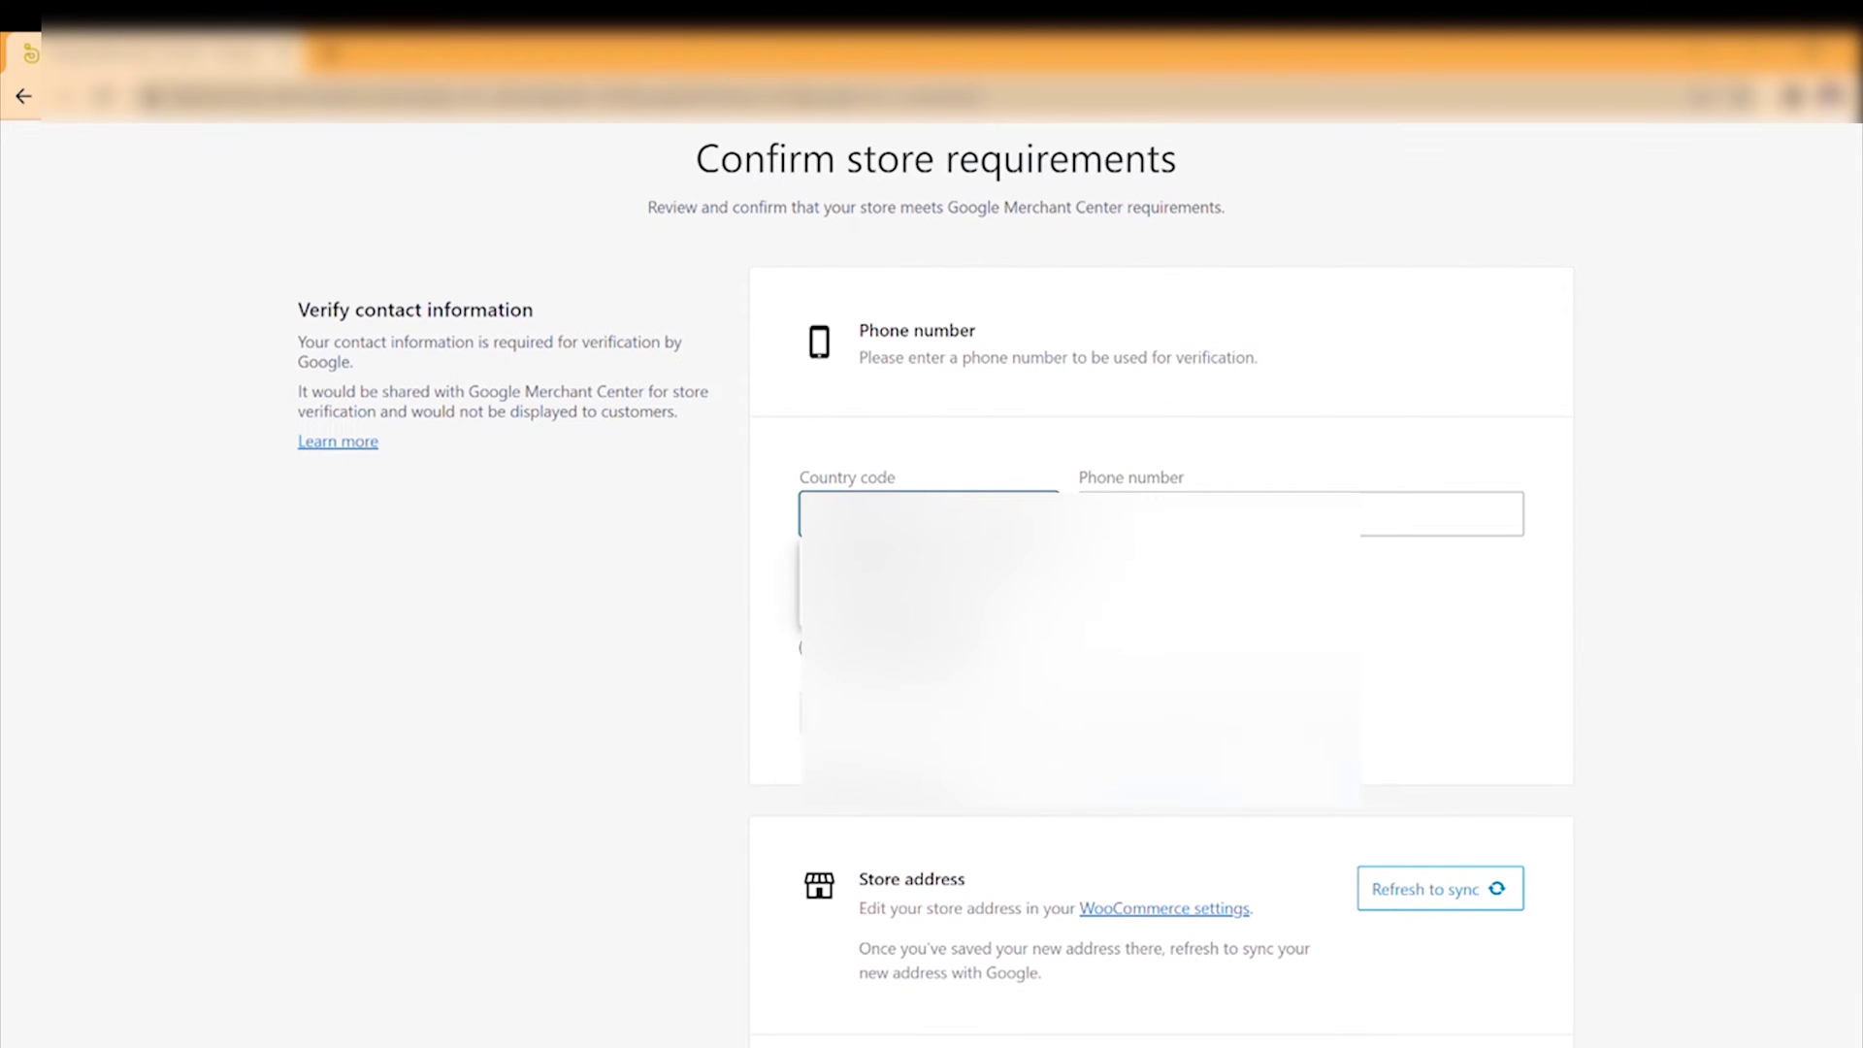
key(Return)
click(1213, 513)
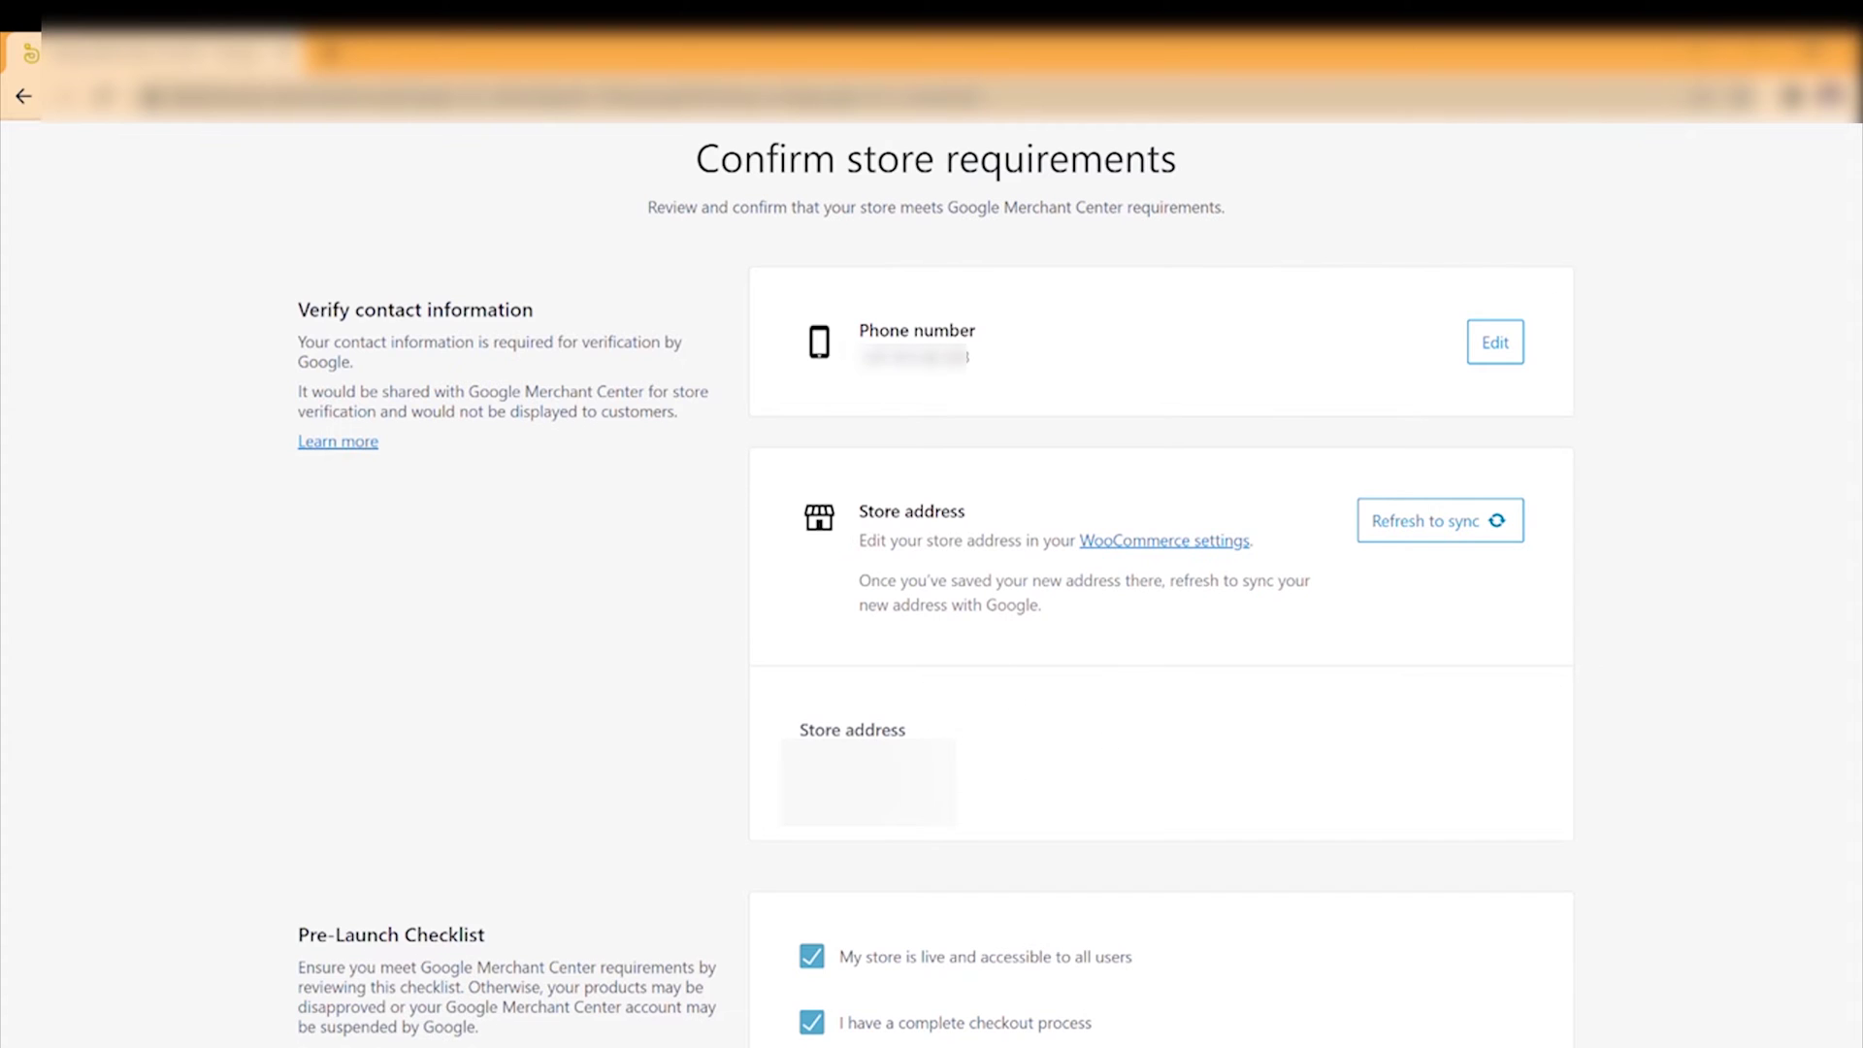
Tick the refund policy and contact details checklist items and continue
scroll(948, 715, down, 3)
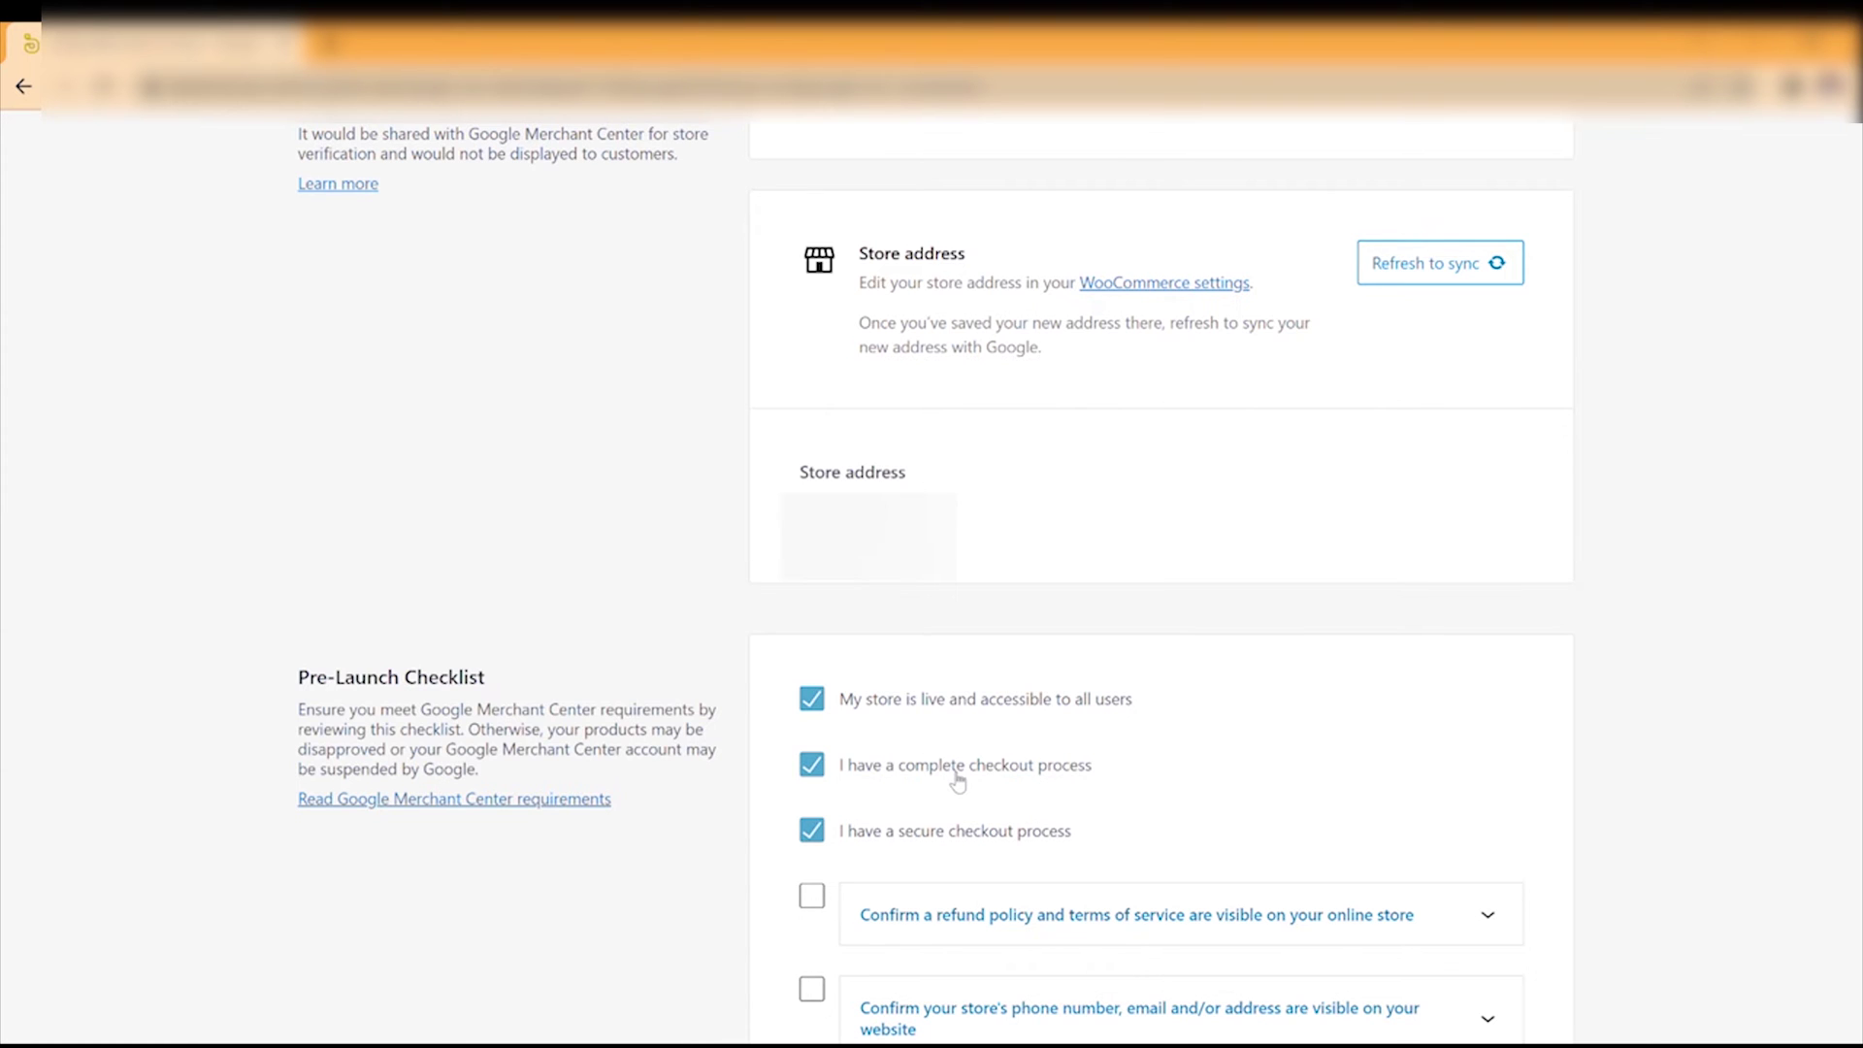
scroll(957, 781, down, 1)
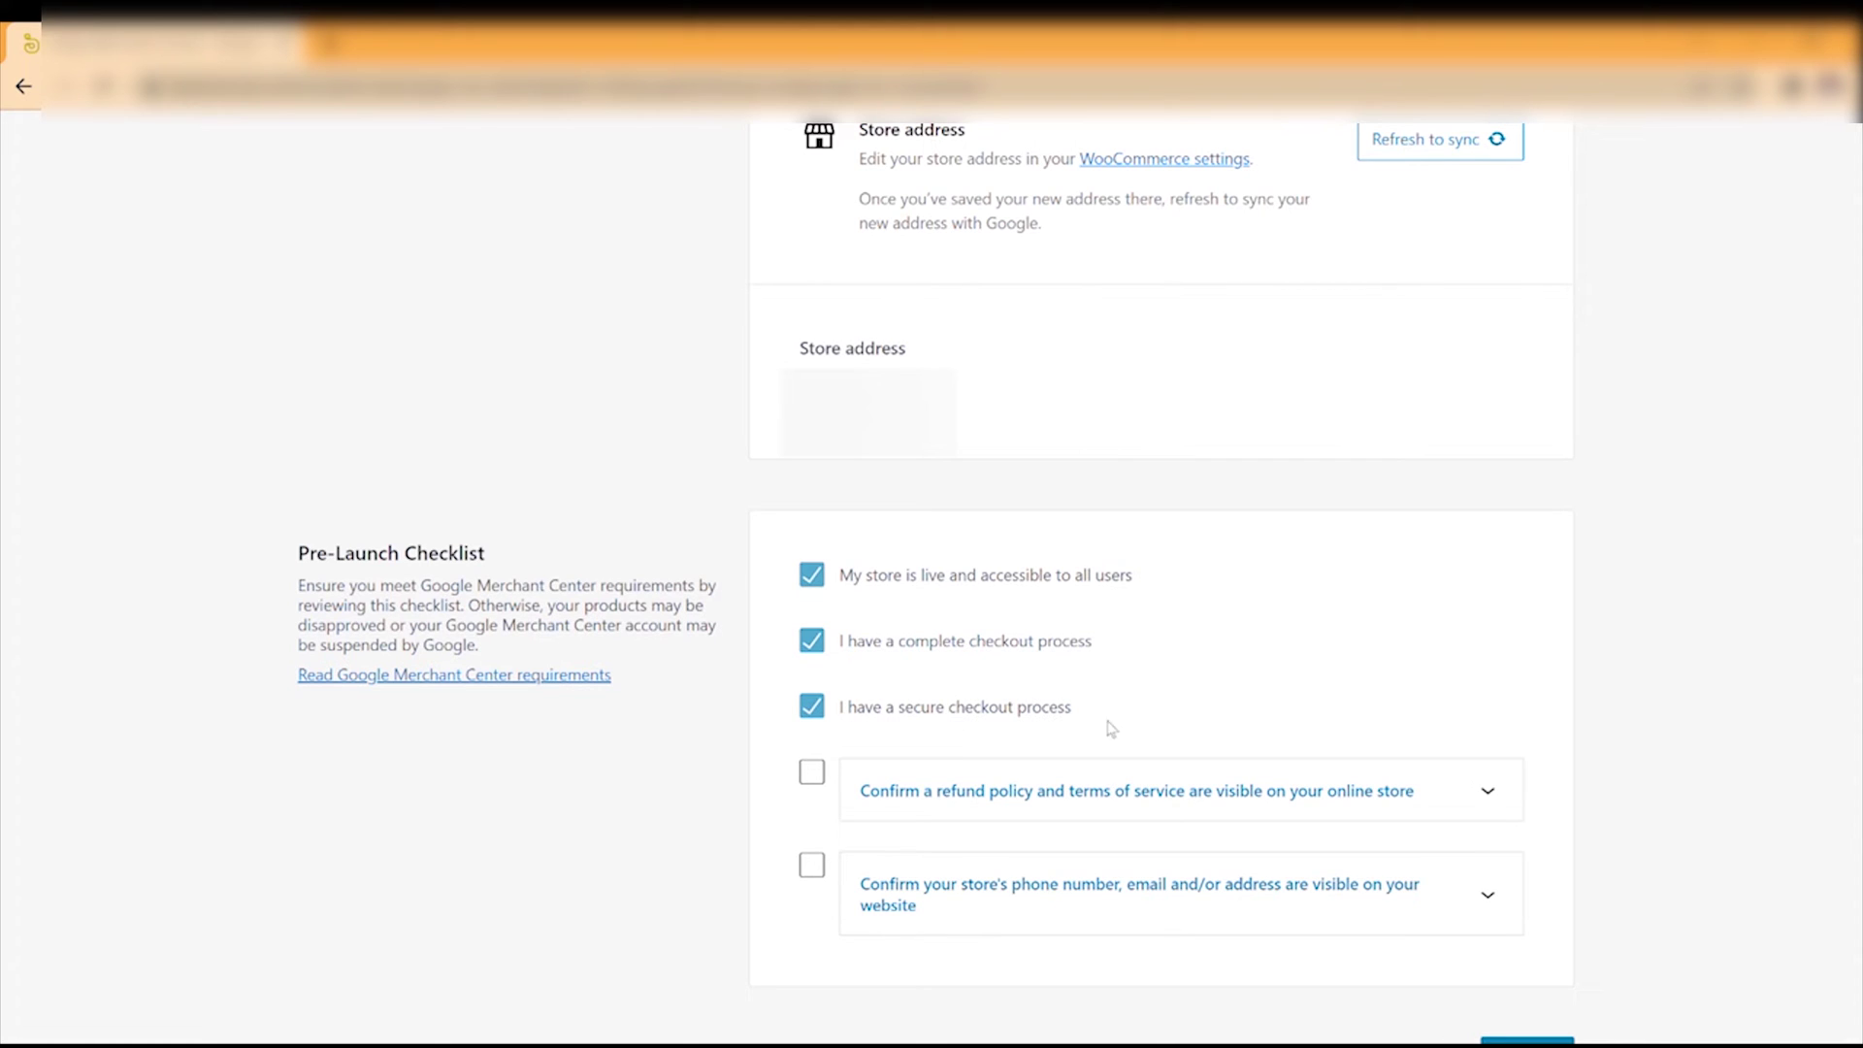
click(810, 772)
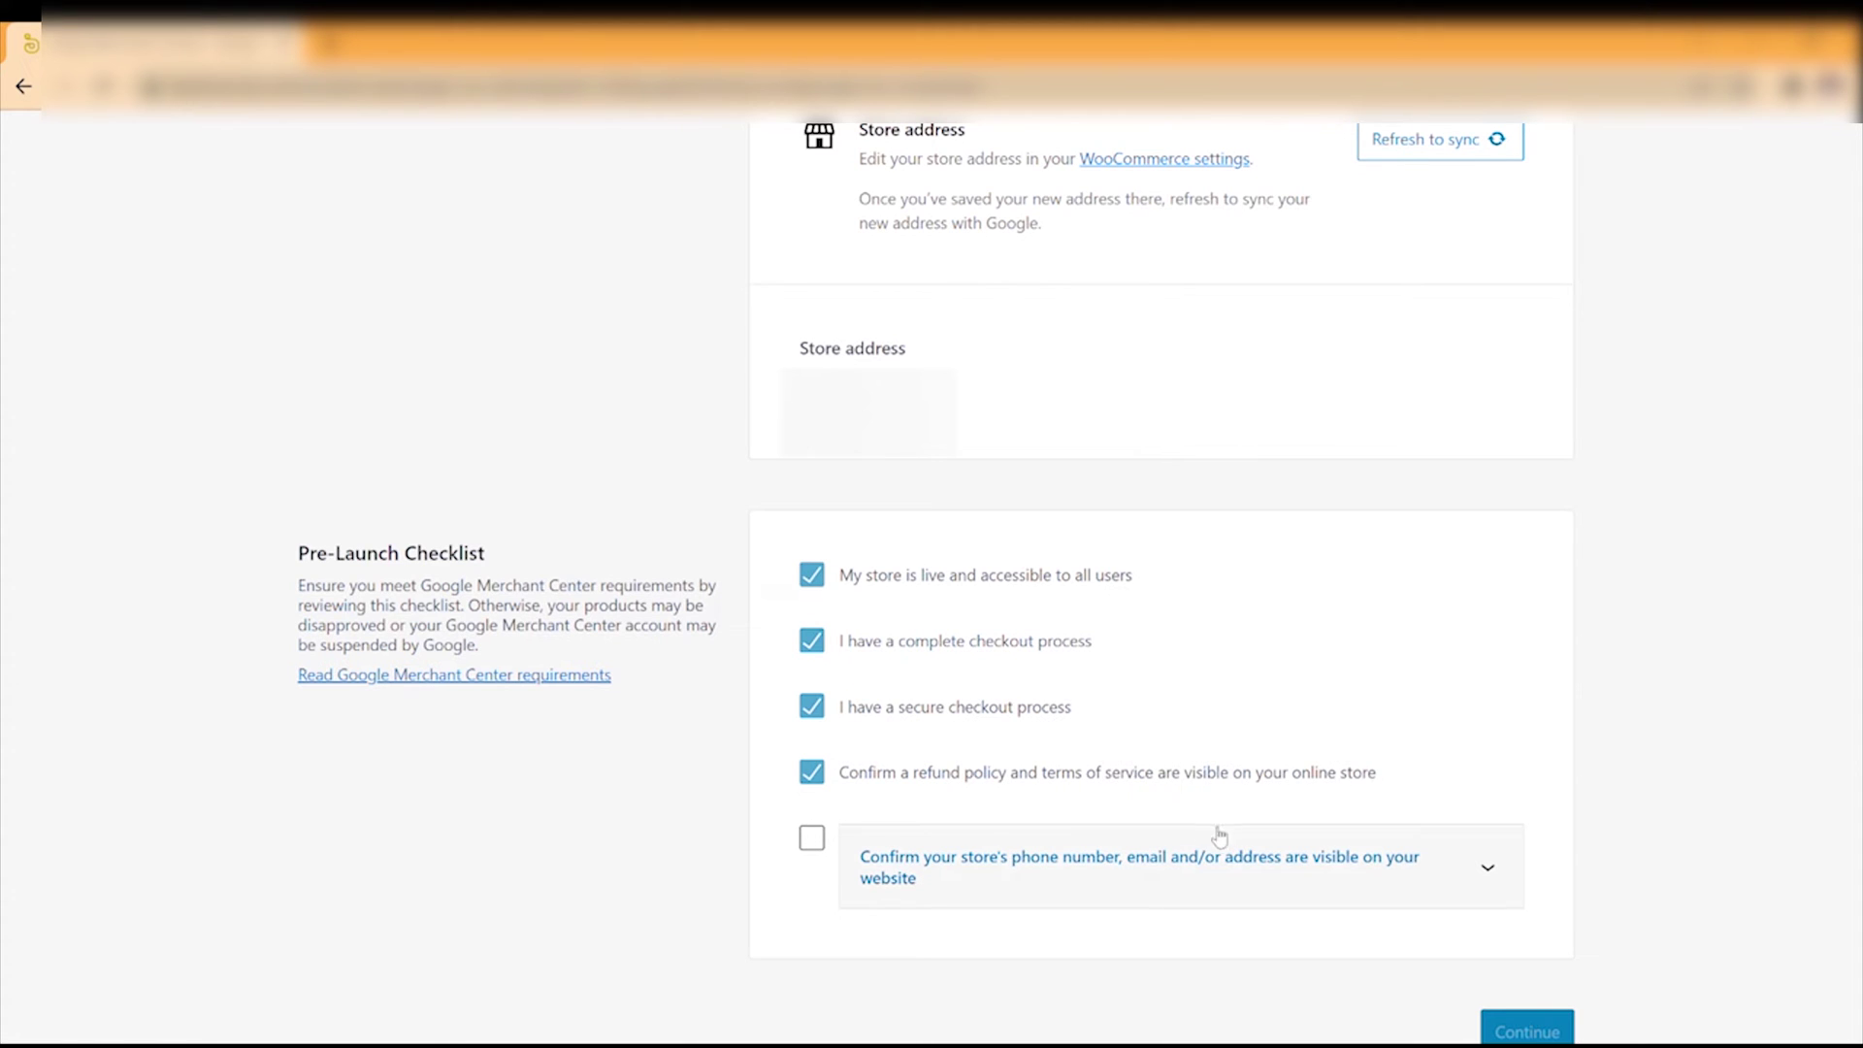
click(813, 836)
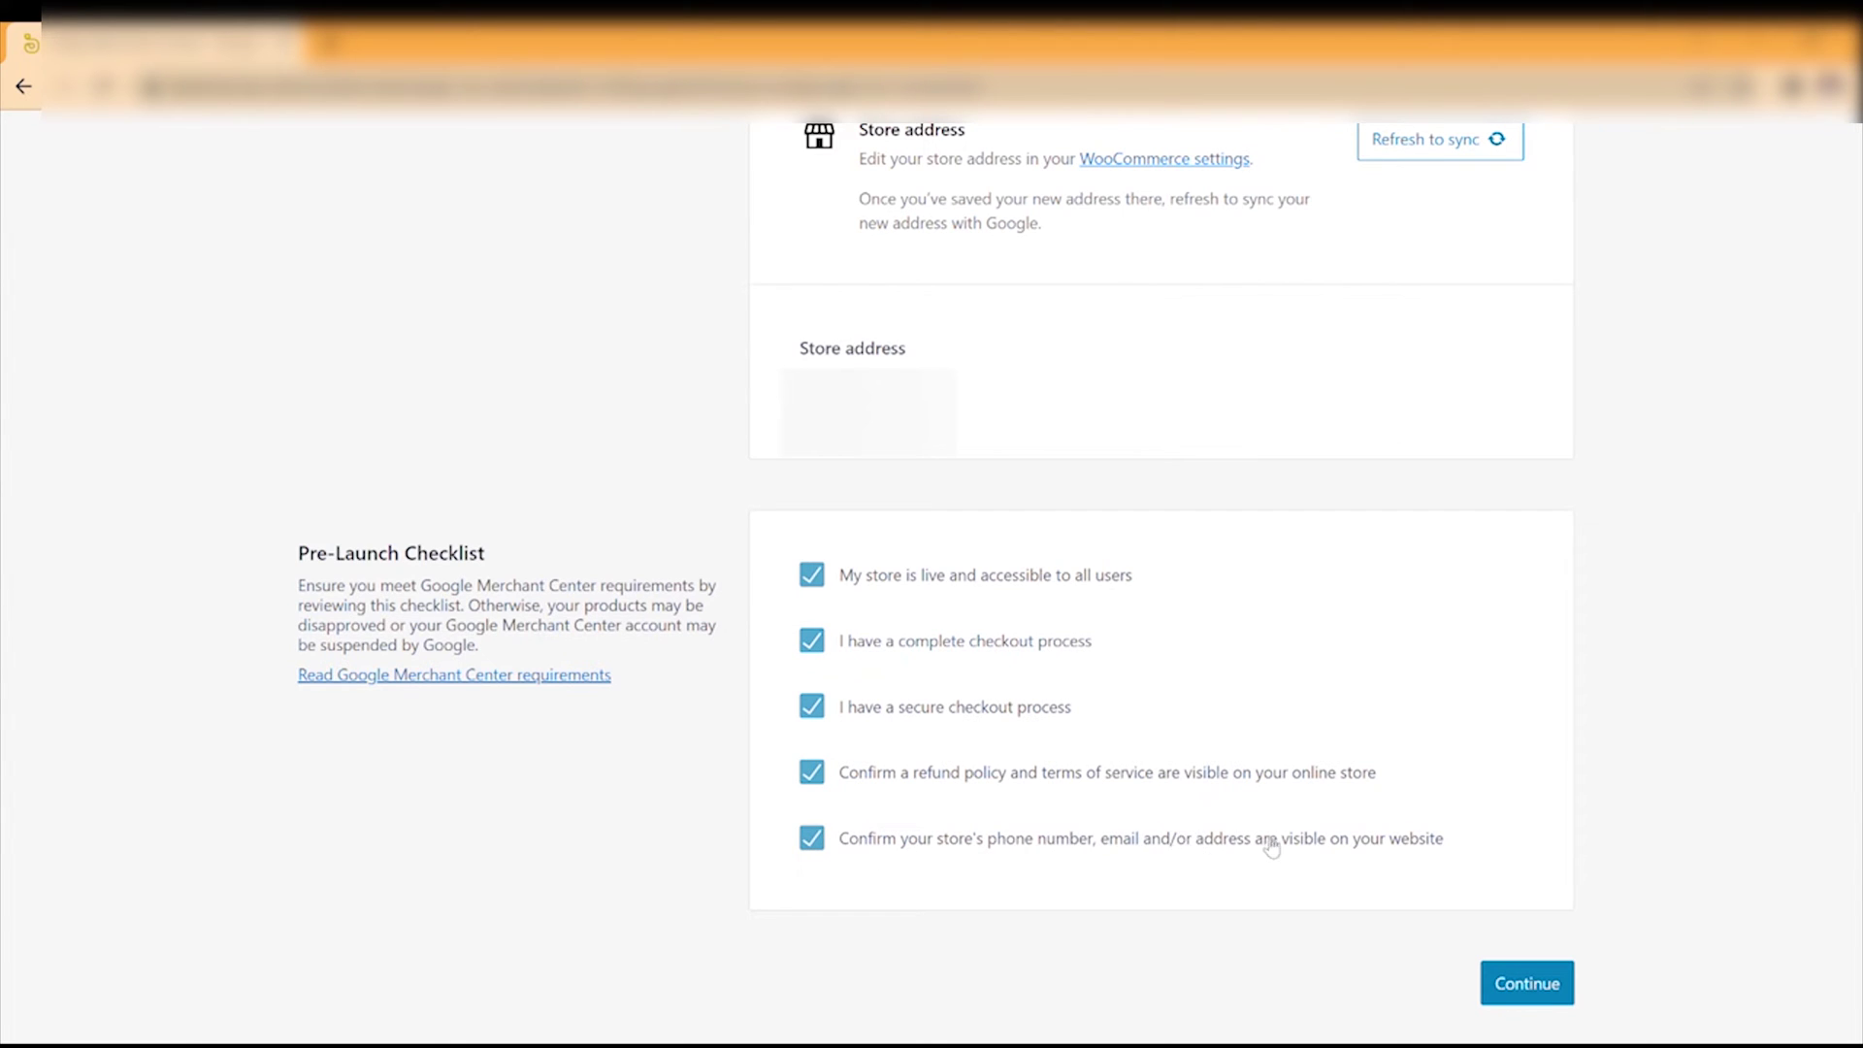
click(1545, 968)
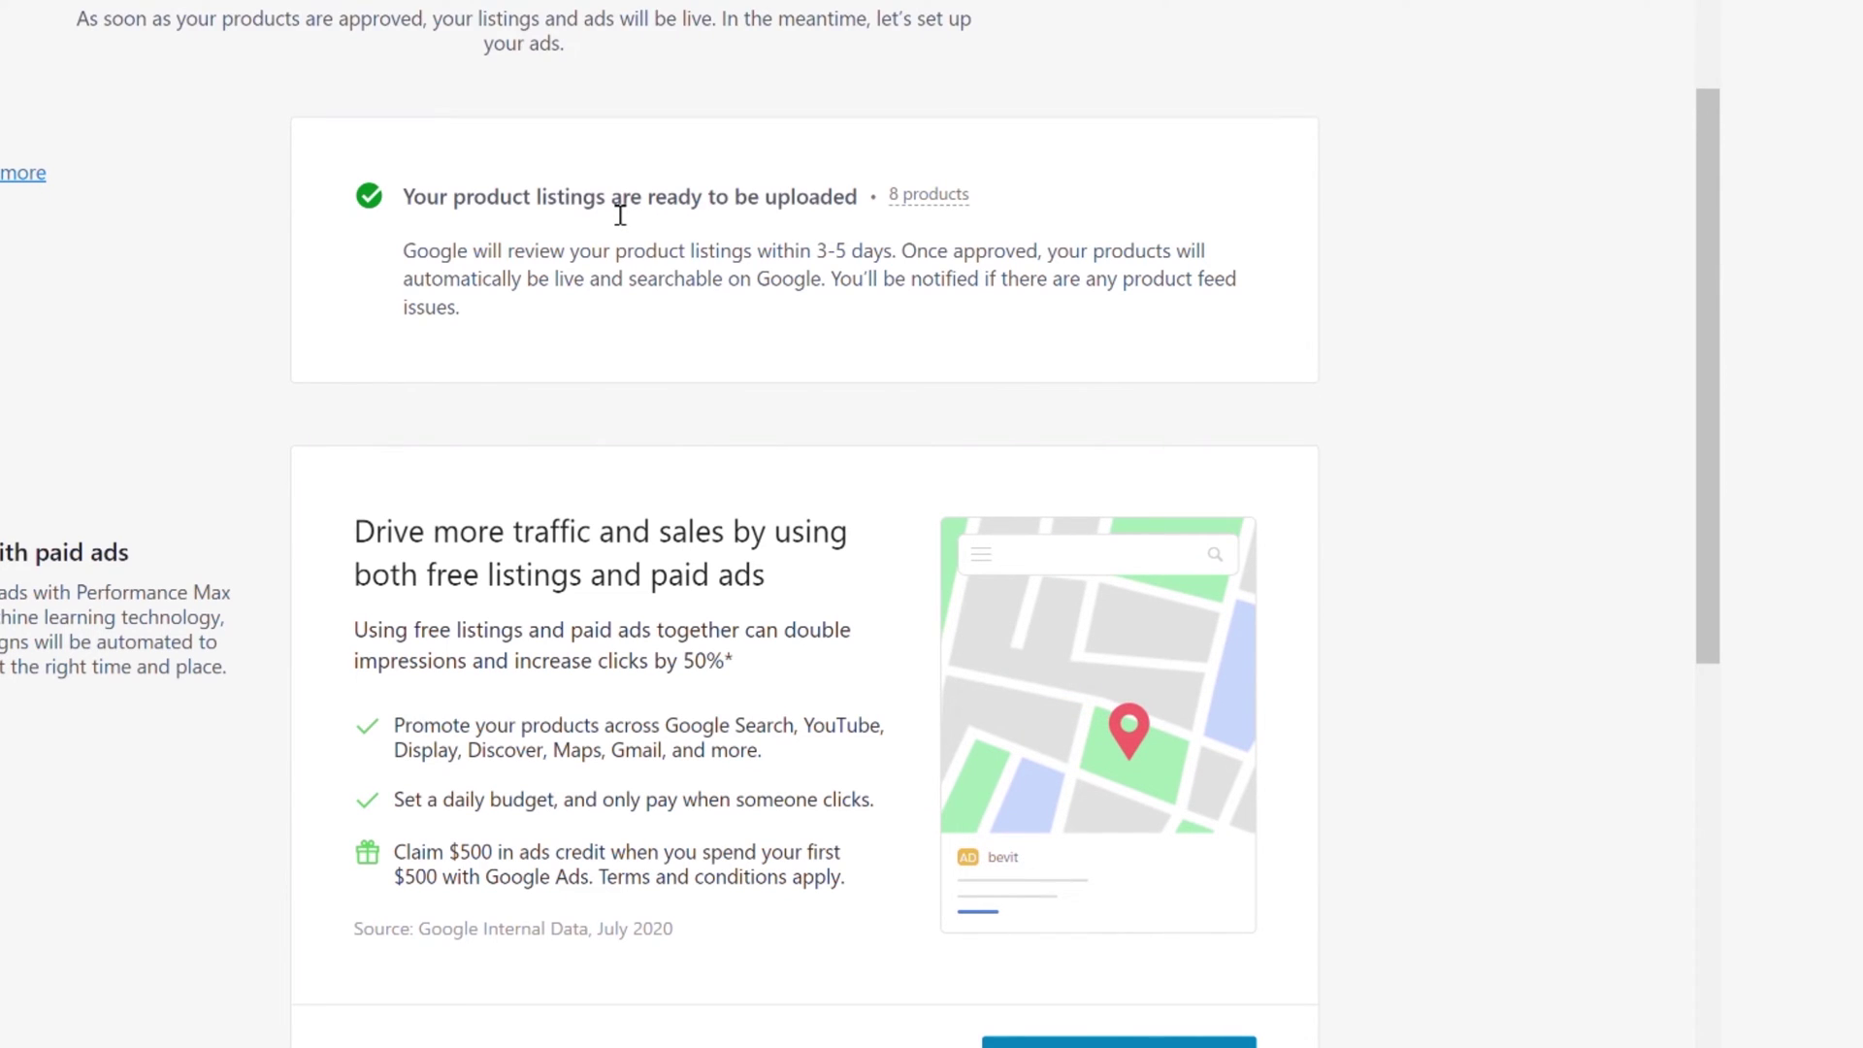
Skip the paid ads step, page through the success dialog, and decline the ads credit offer
scroll(611, 602, down, 4)
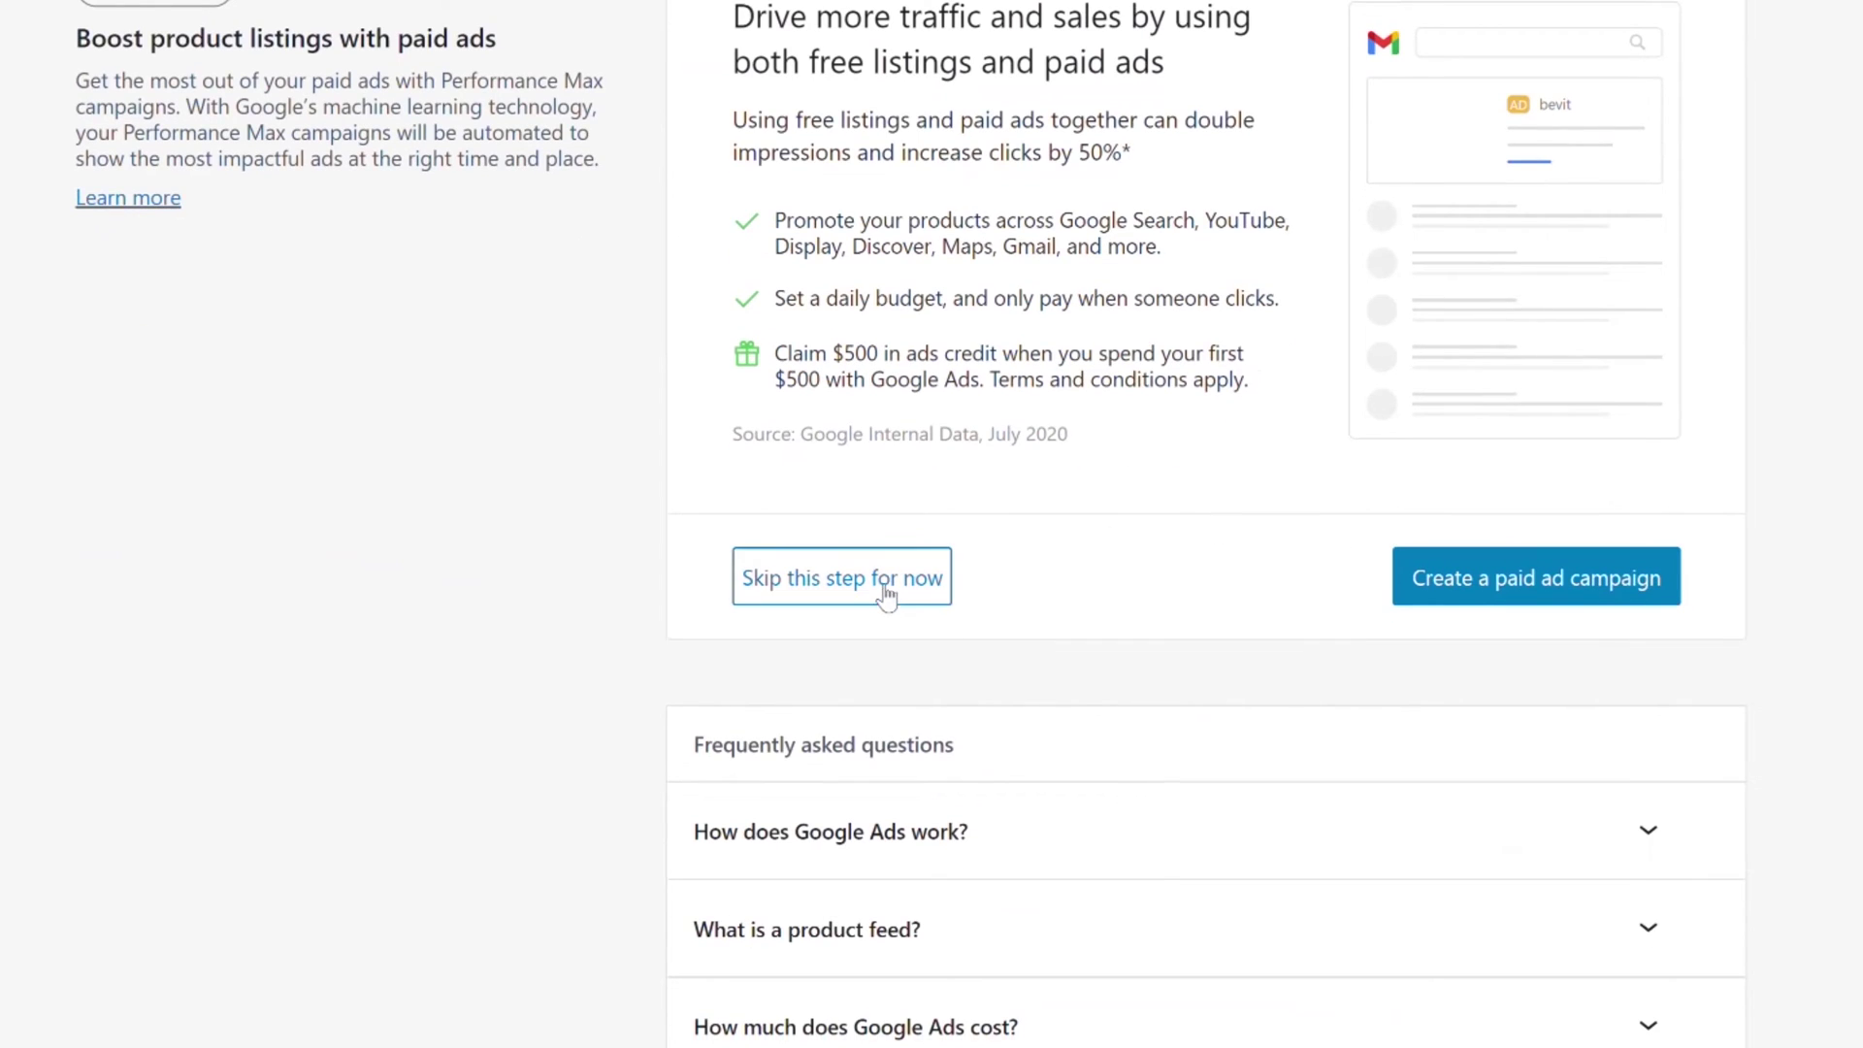
click(886, 594)
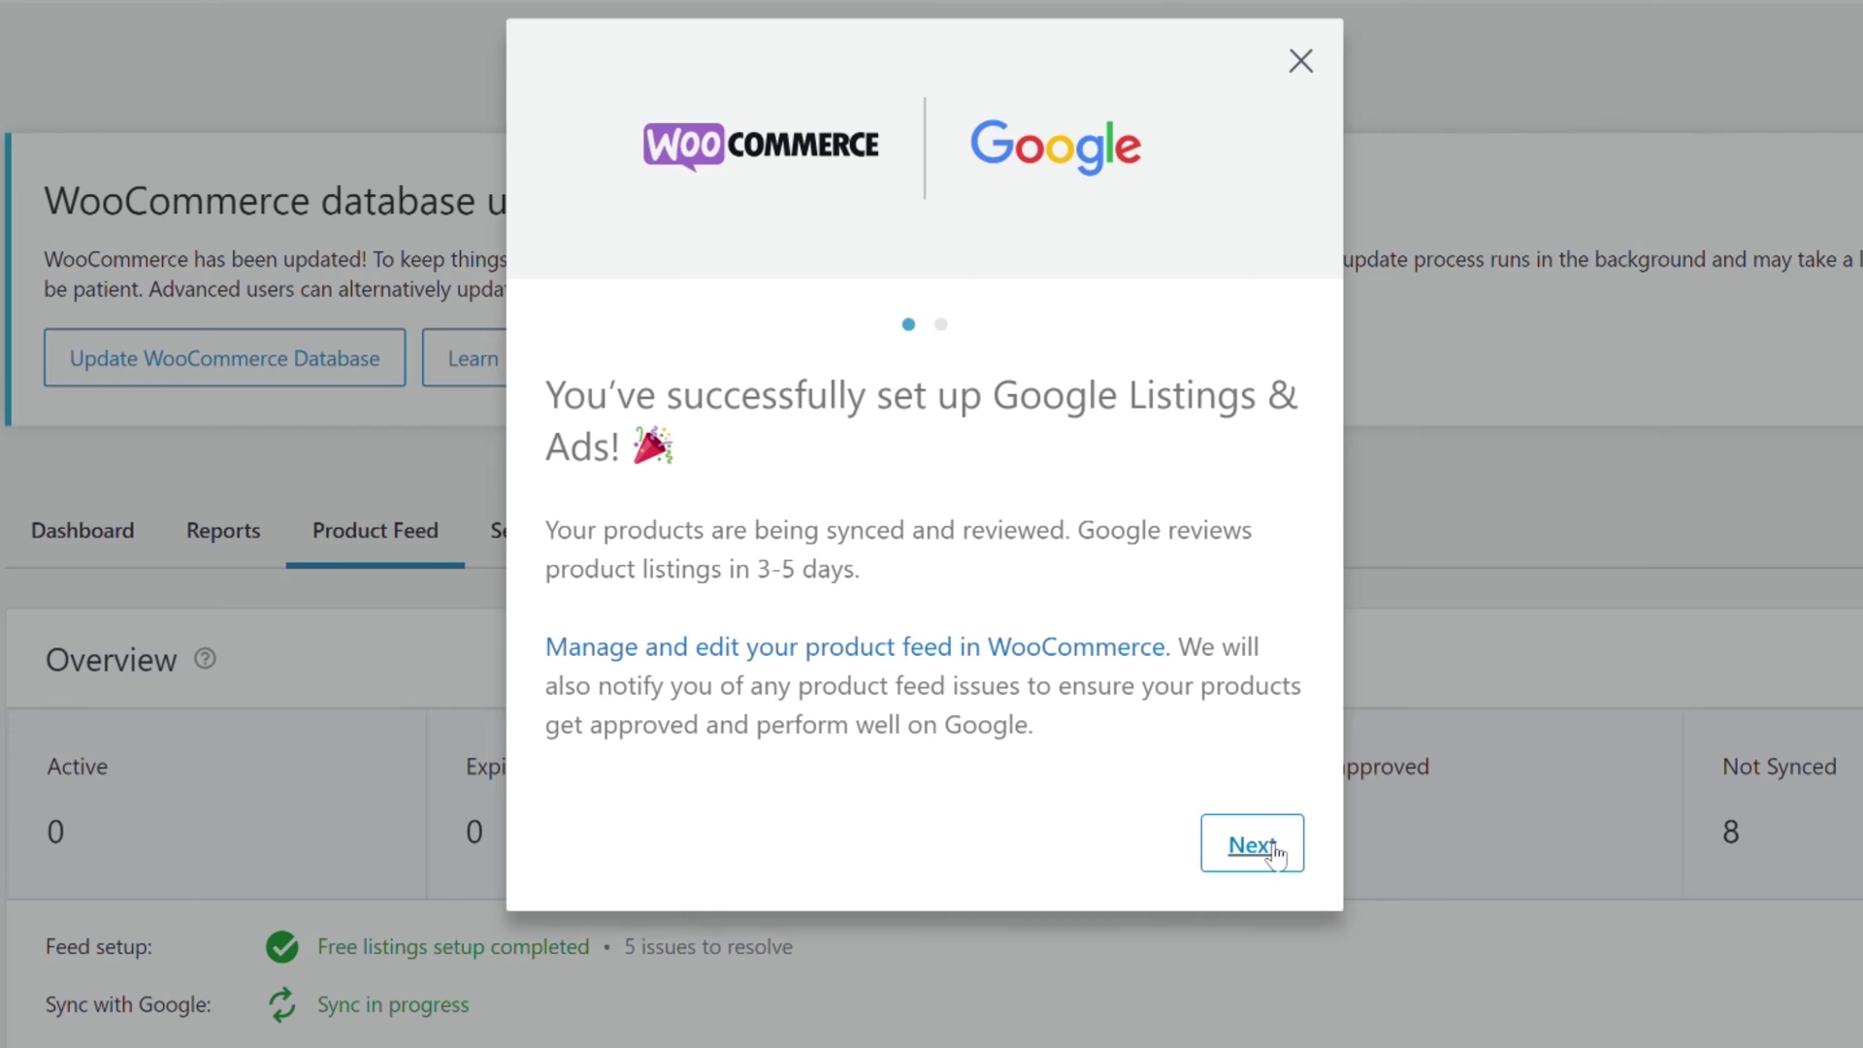
click(1251, 735)
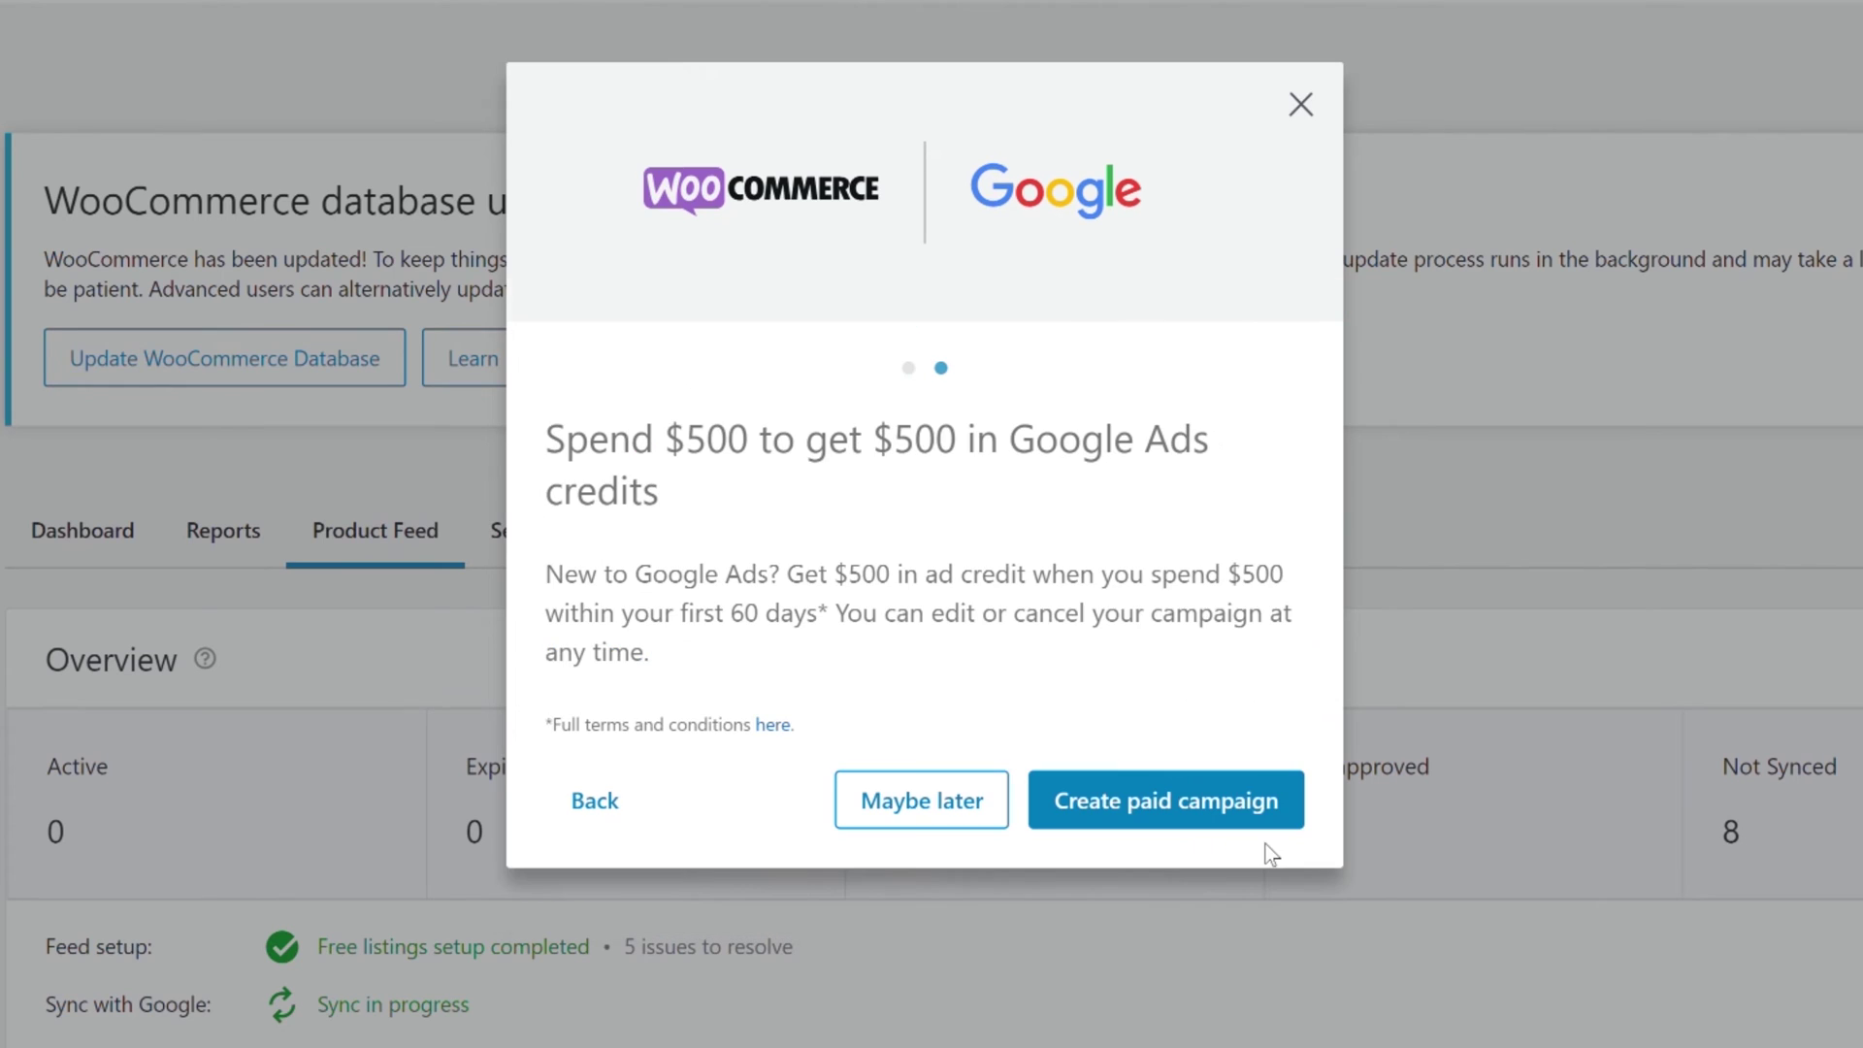
click(936, 800)
scroll(1154, 592, down, 3)
scroll(1231, 582, down, 2)
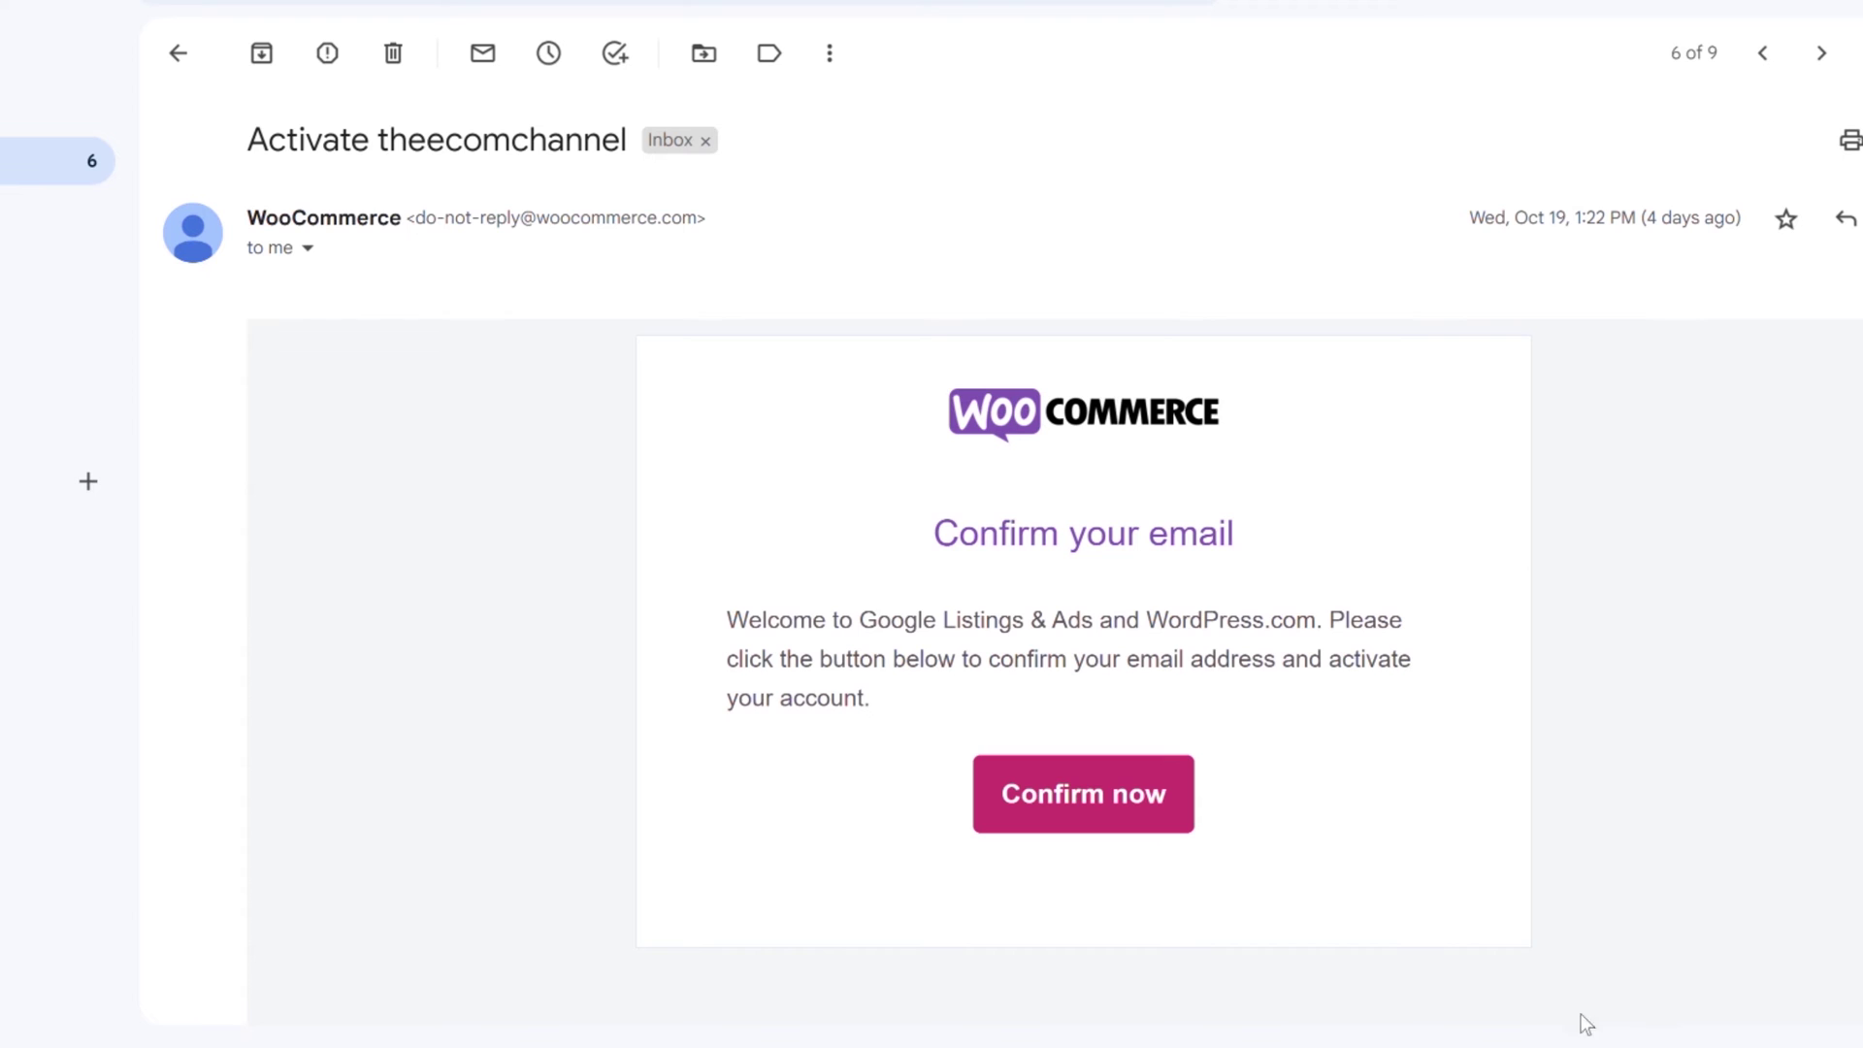
Choose Confirm now in the WooCommerce activation email
click(1147, 803)
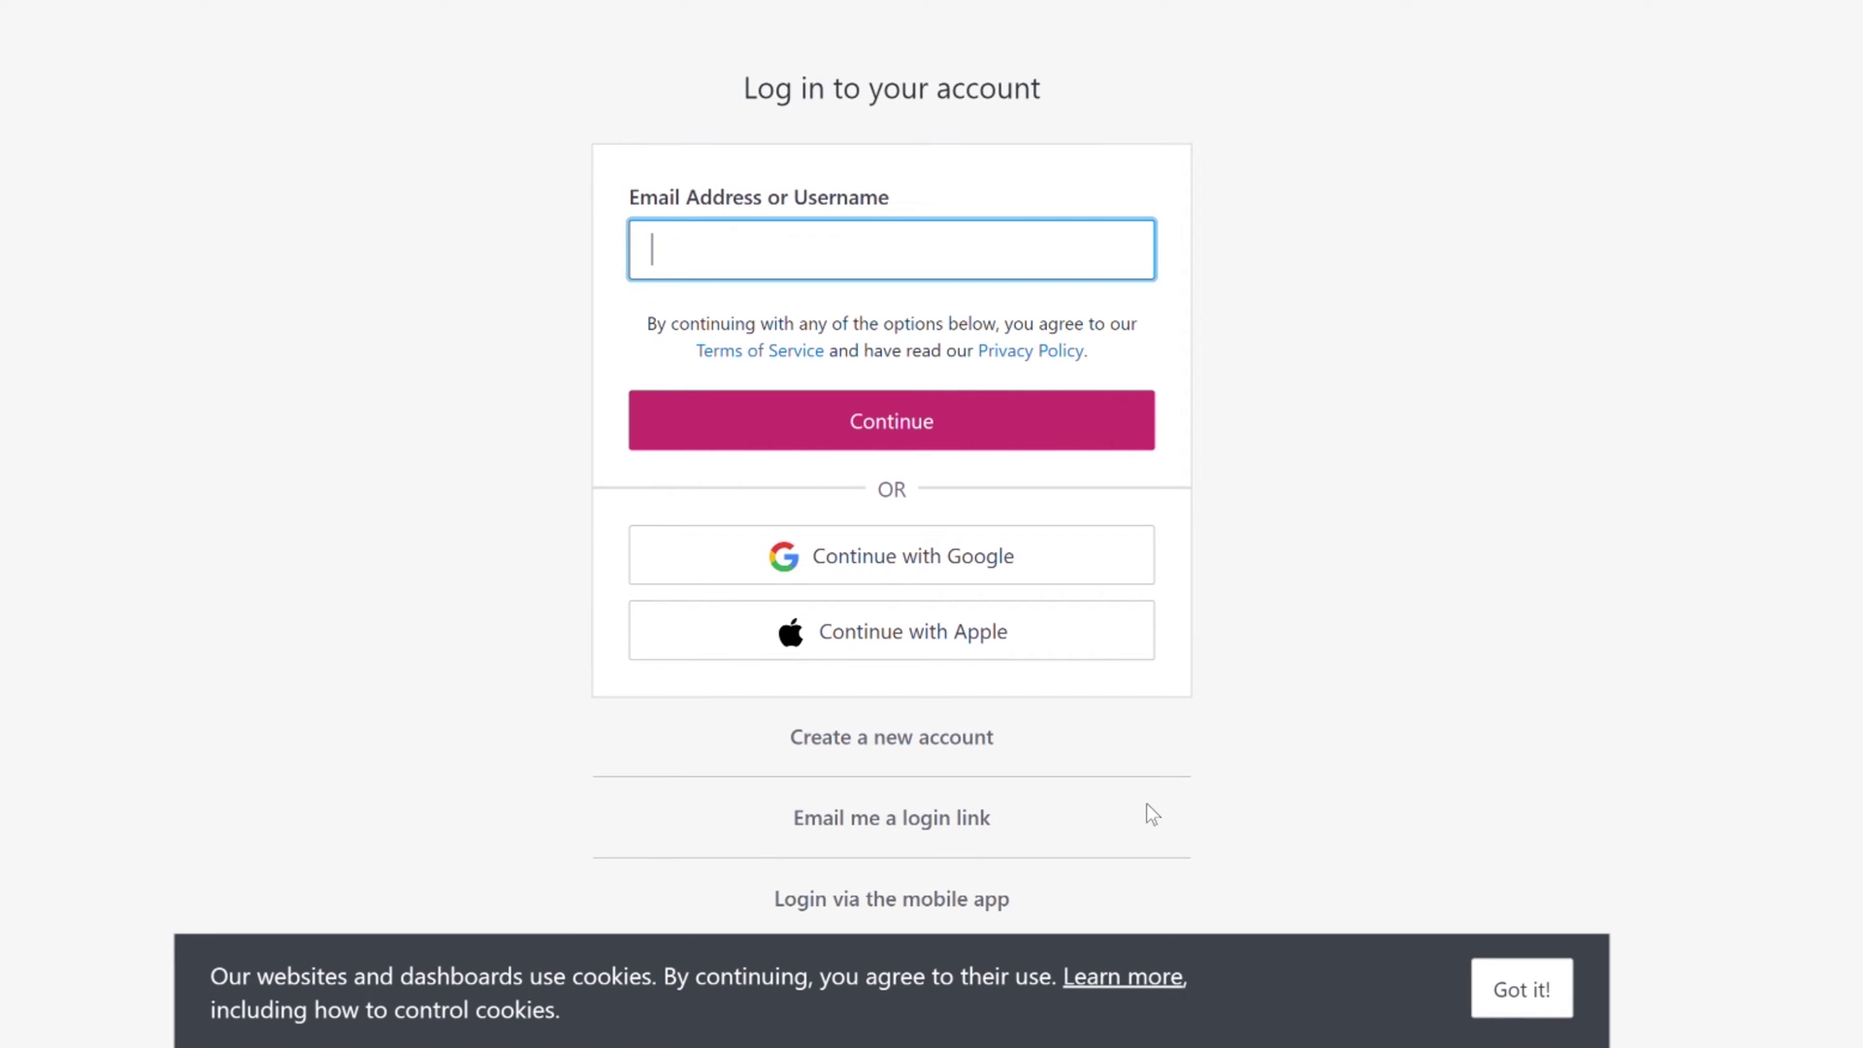
Sign in to WooCommerce.com with the Google account, reaching the Merchant Center overview
click(939, 549)
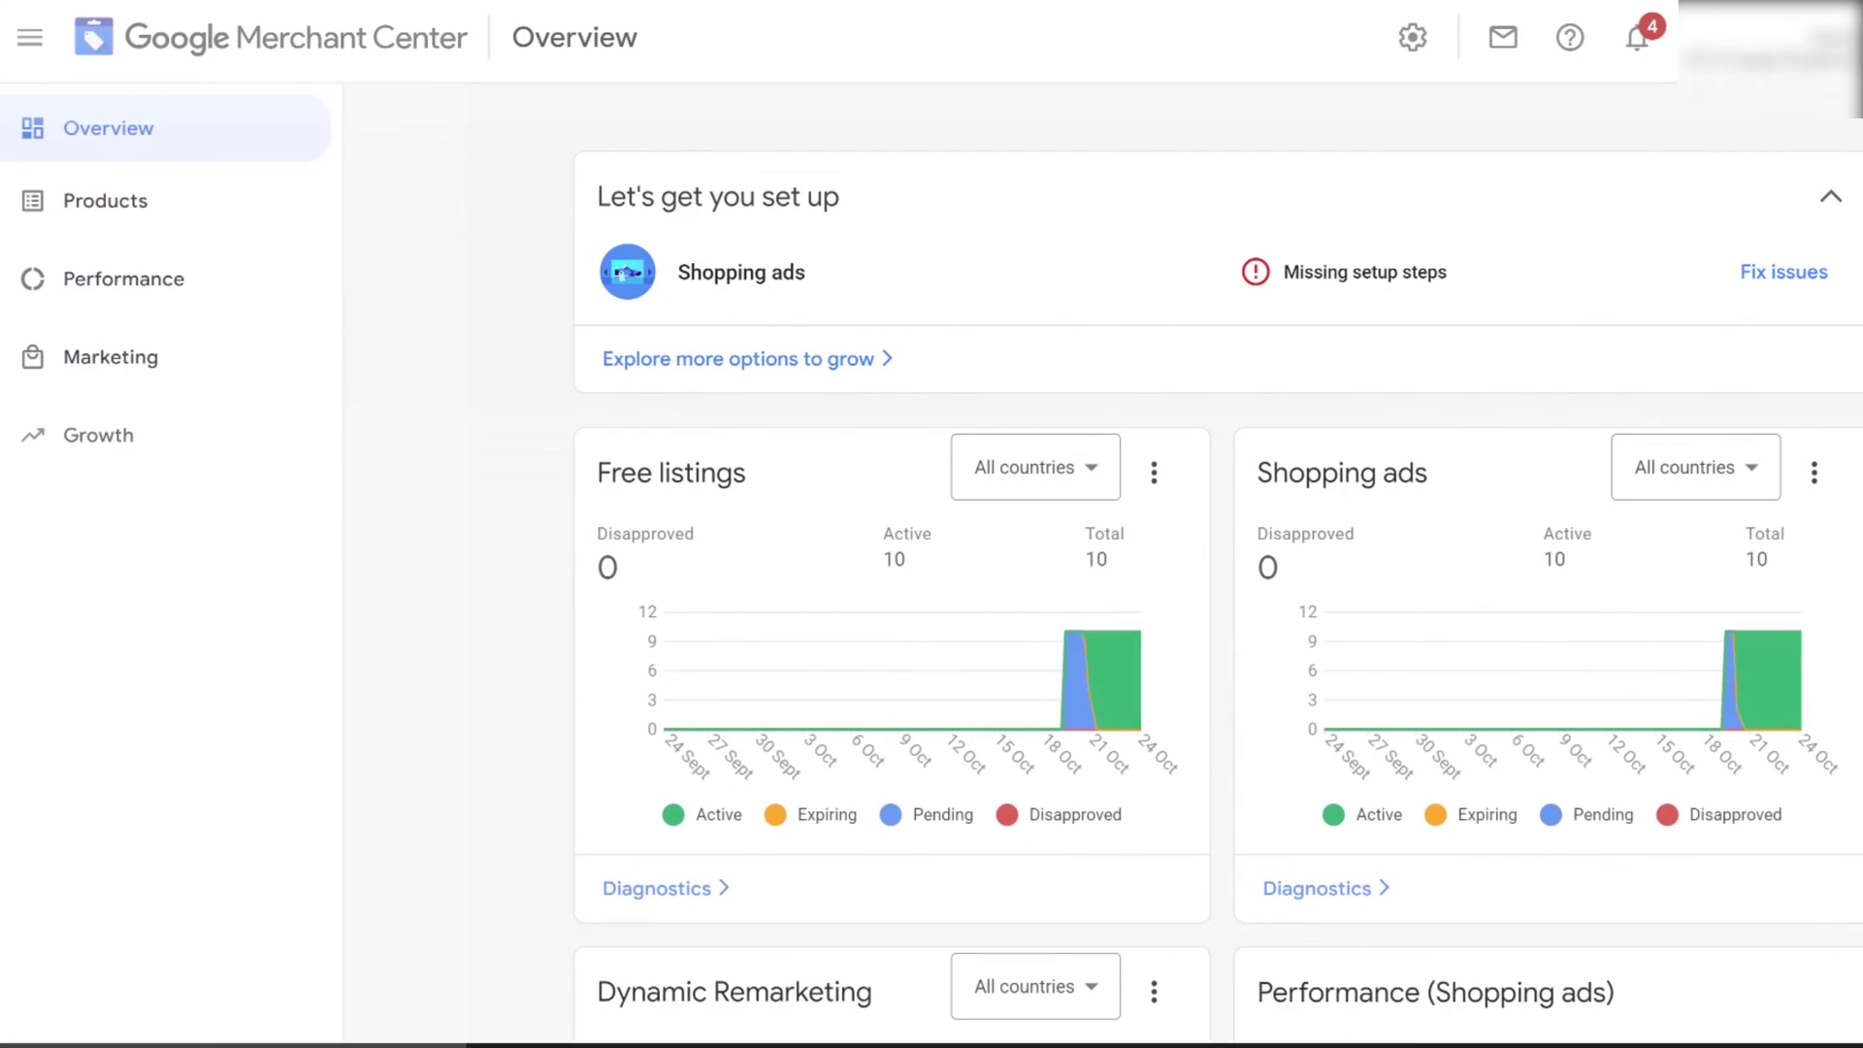
Review missing Shopping ads setup items (tax, delivery, Google Ads link), then view product diagnostics
click(1764, 279)
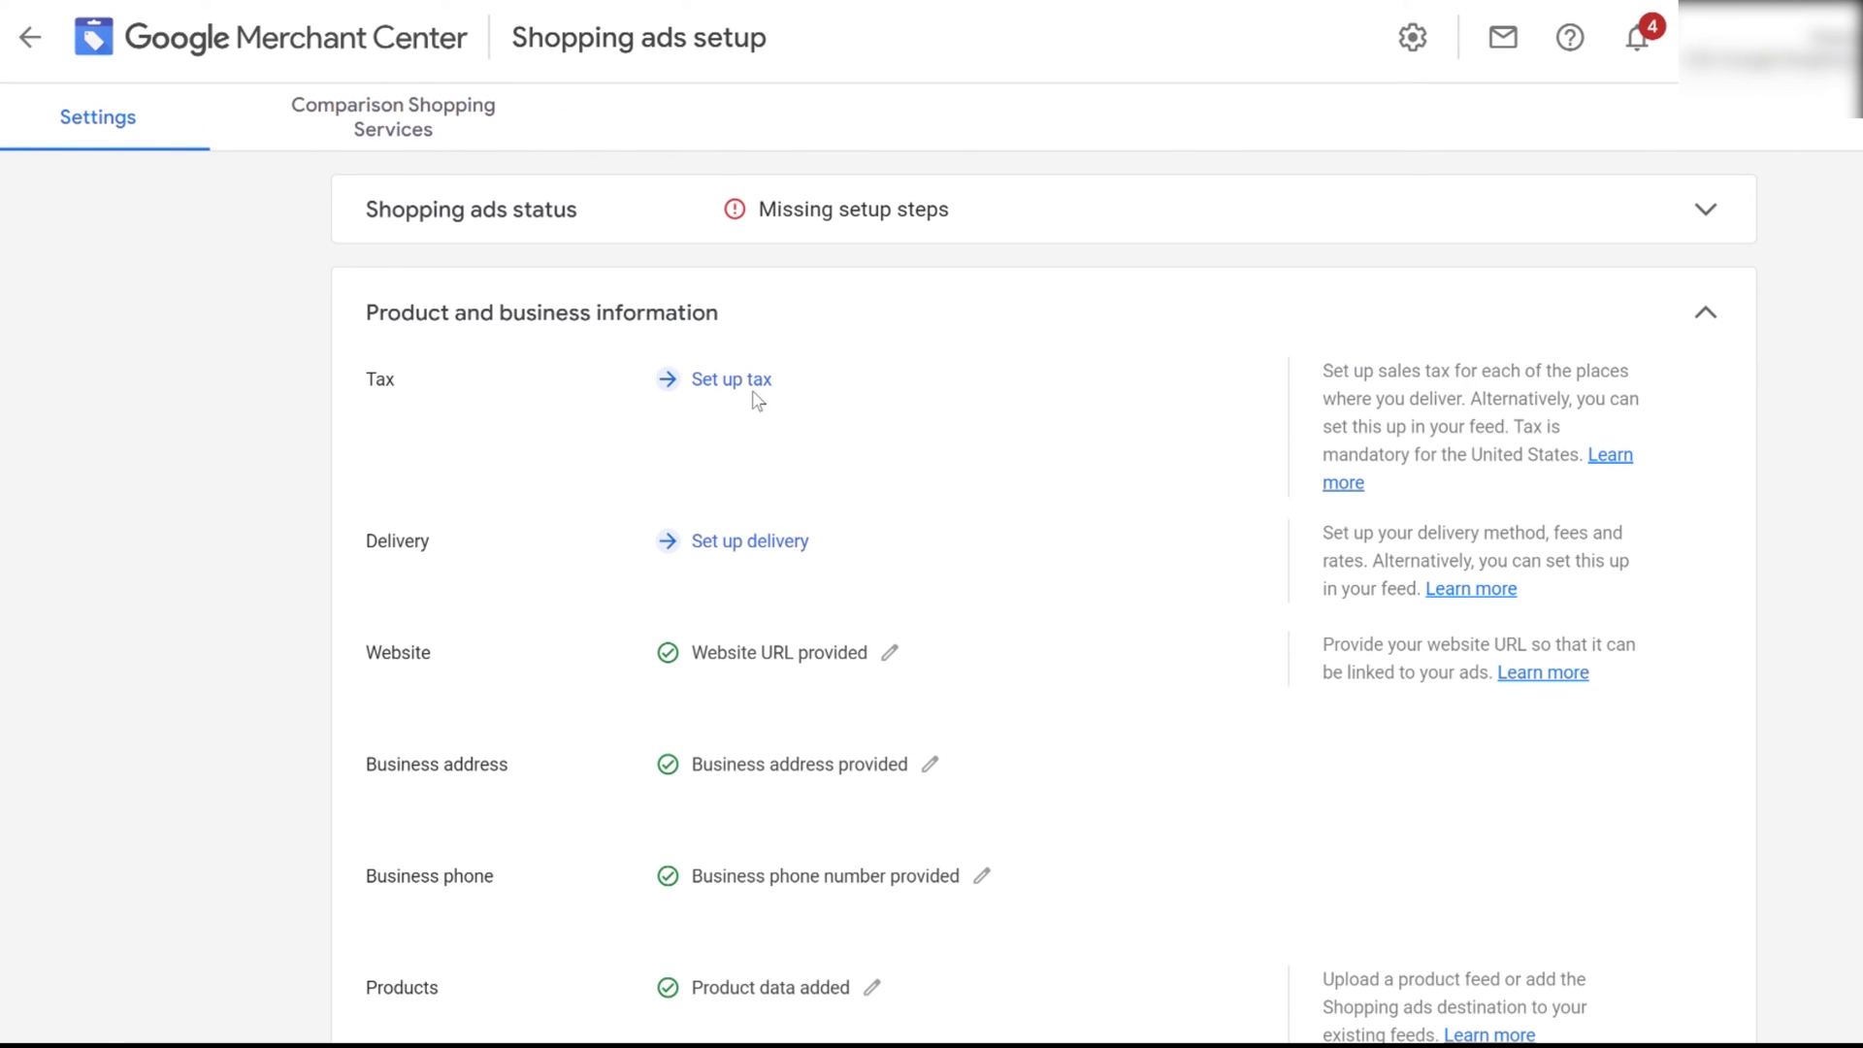
scroll(750, 512, down, 2)
scroll(752, 486, down, 3)
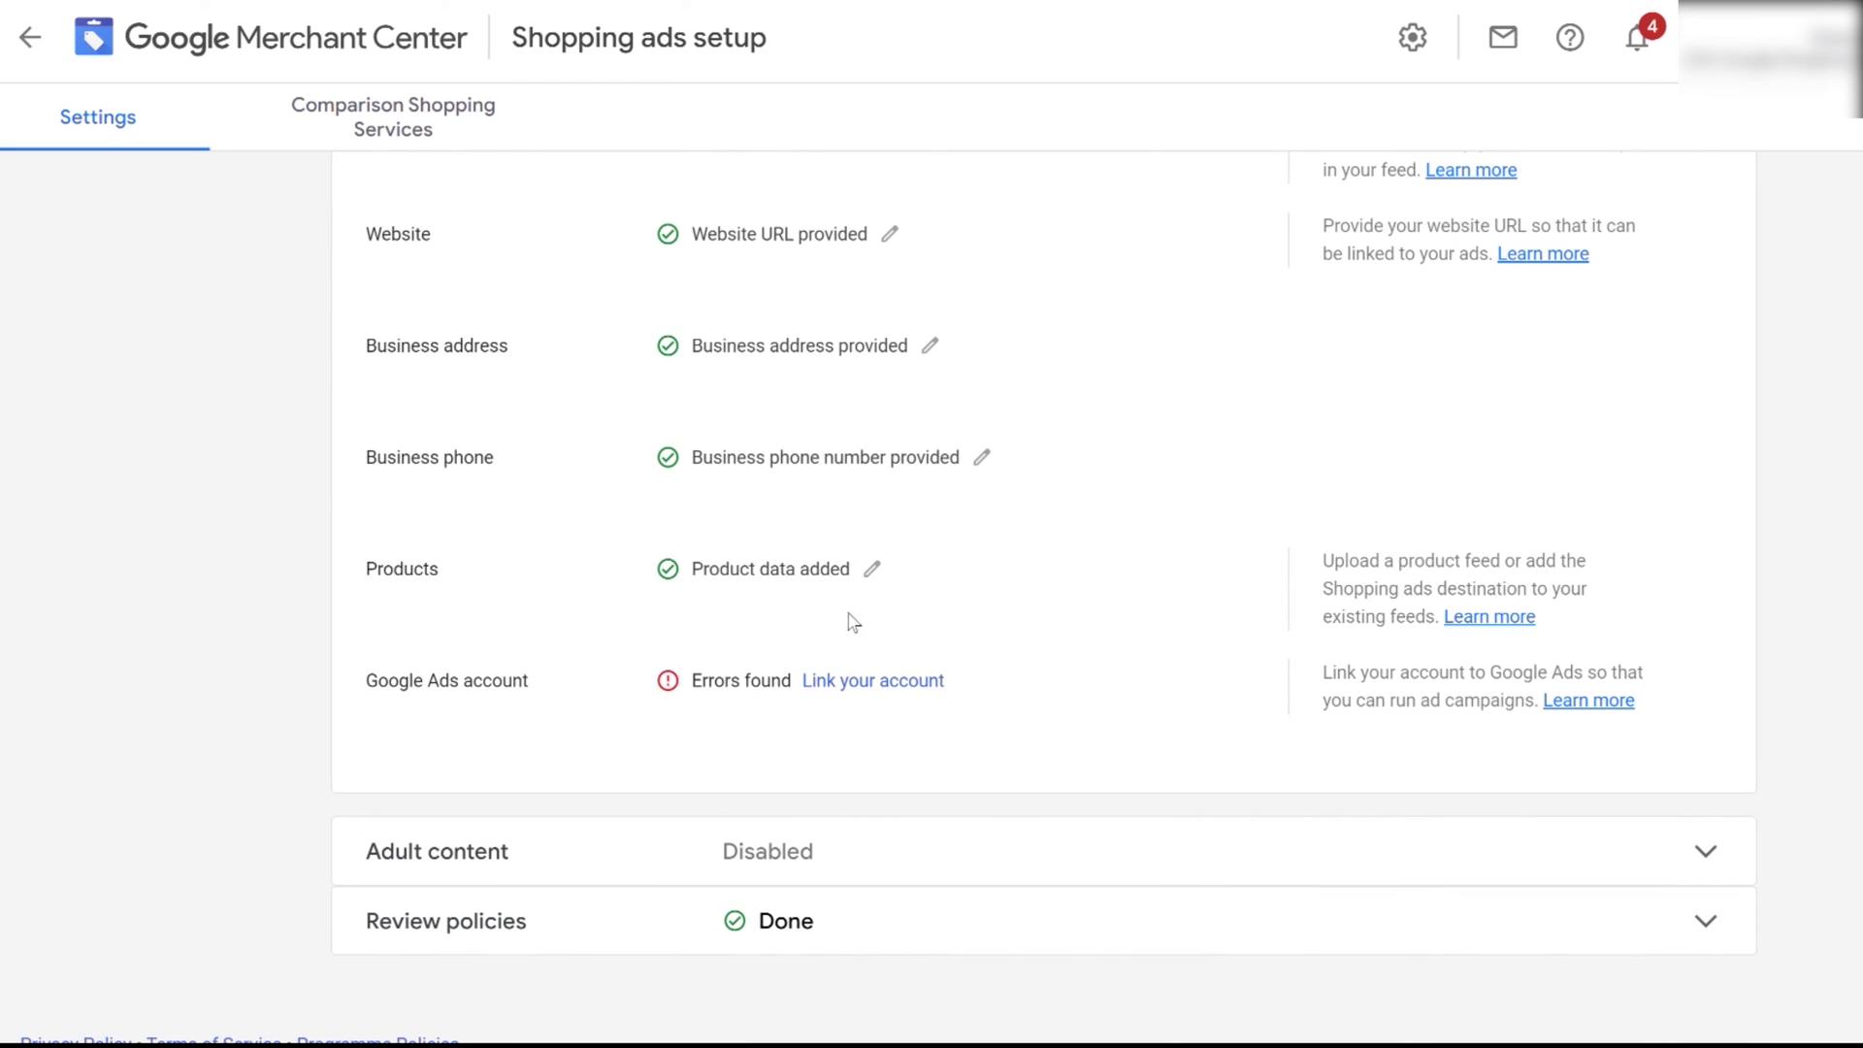
click(94, 266)
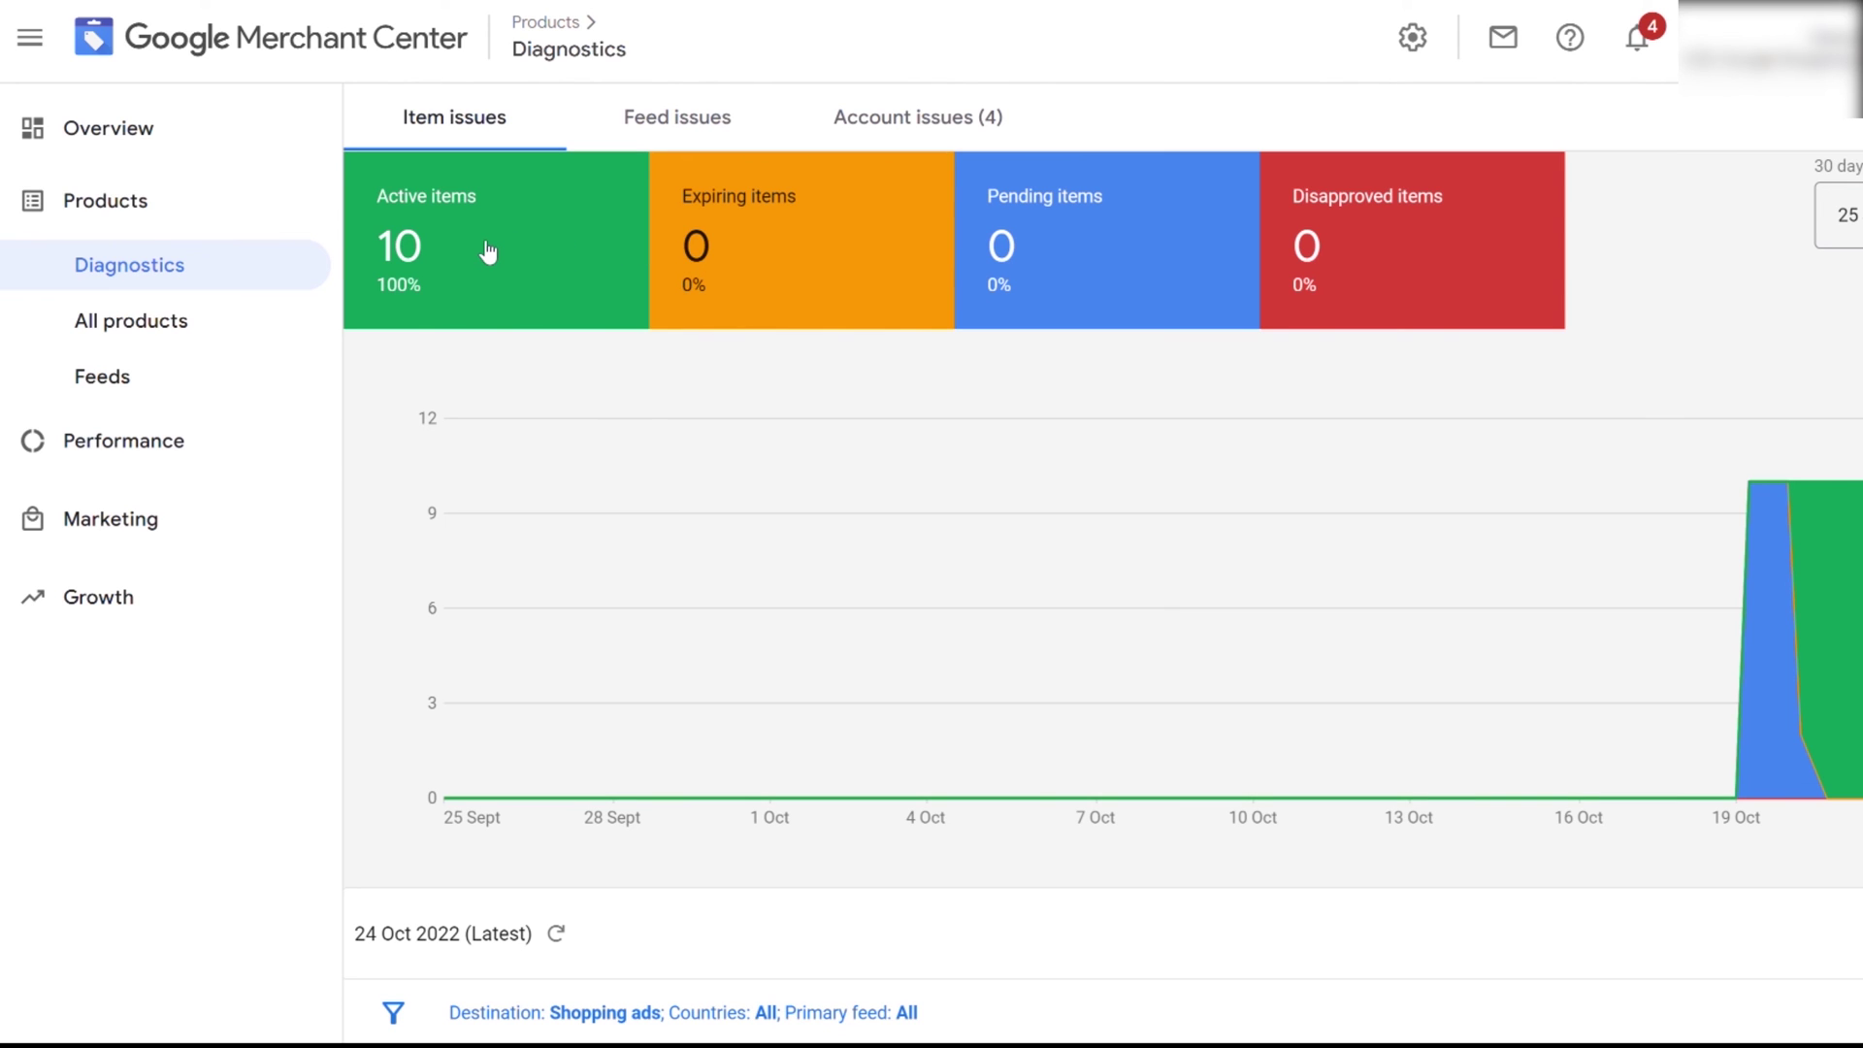
Check the Active items card confirming all 10 products are active for Shopping ads
mouse_move(489, 251)
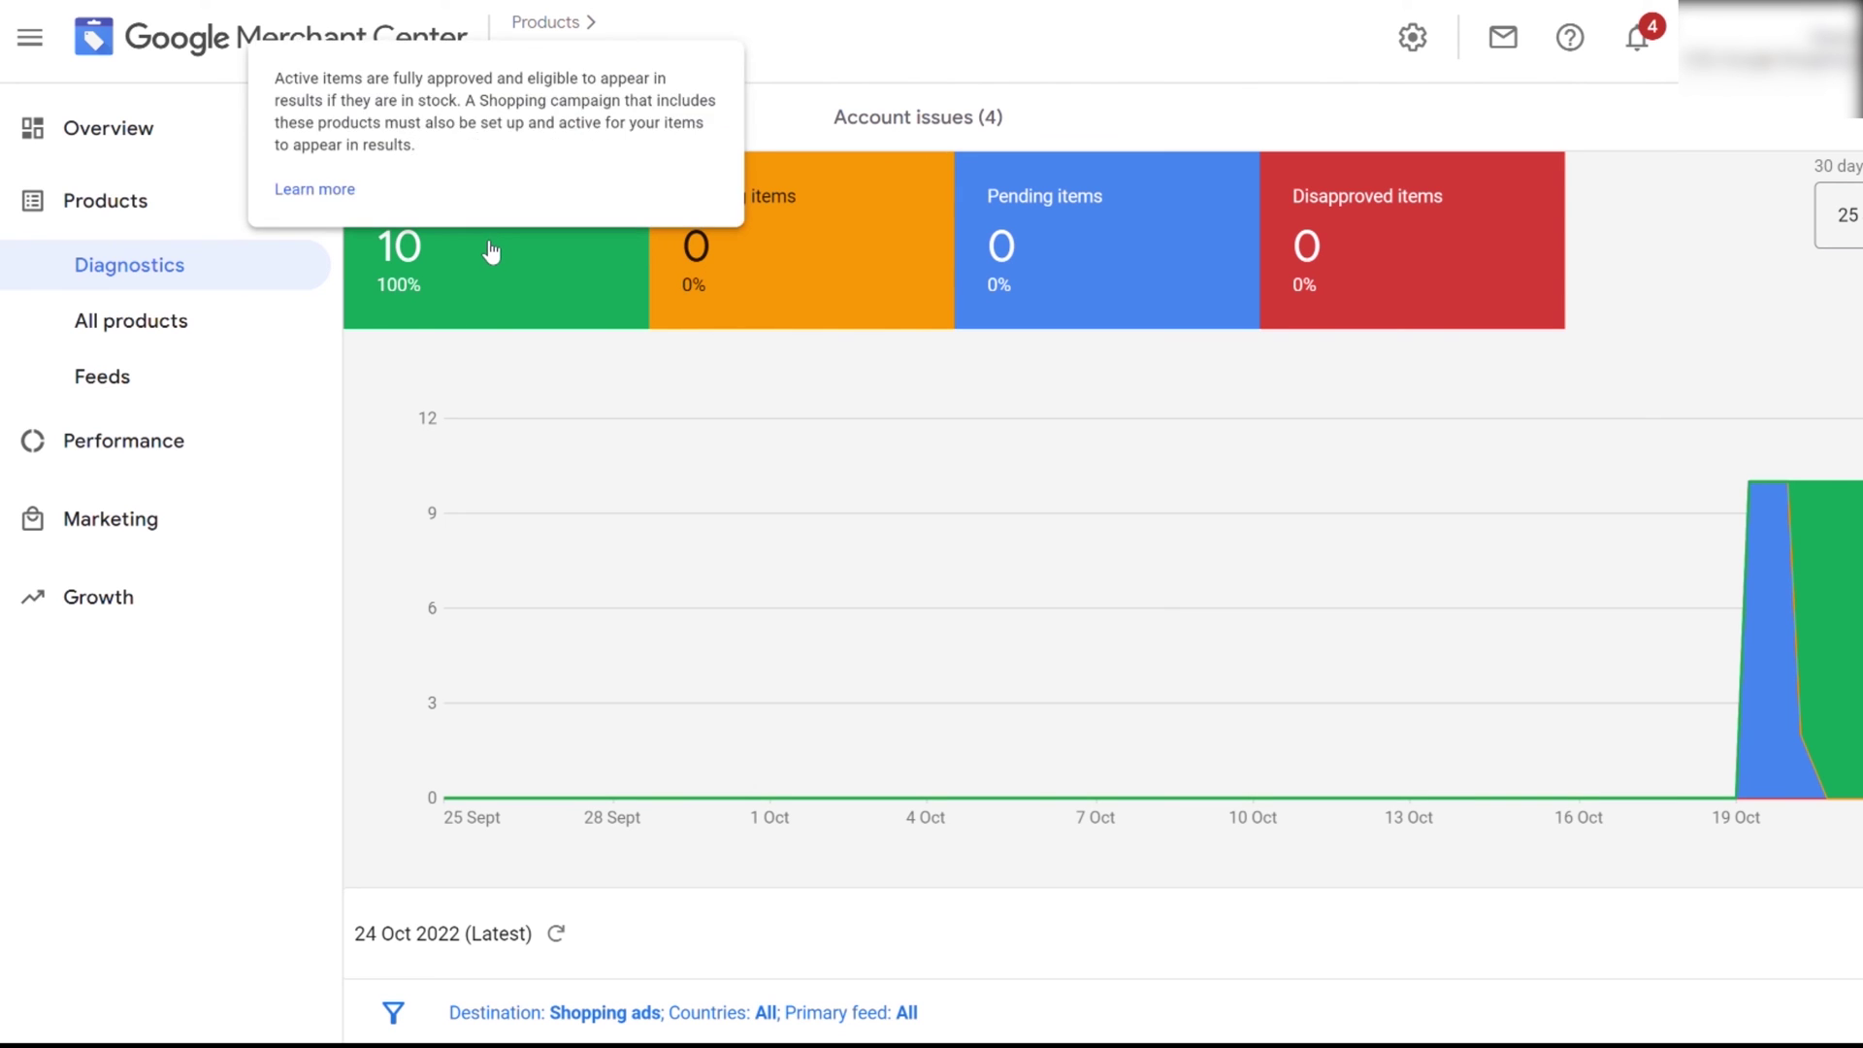